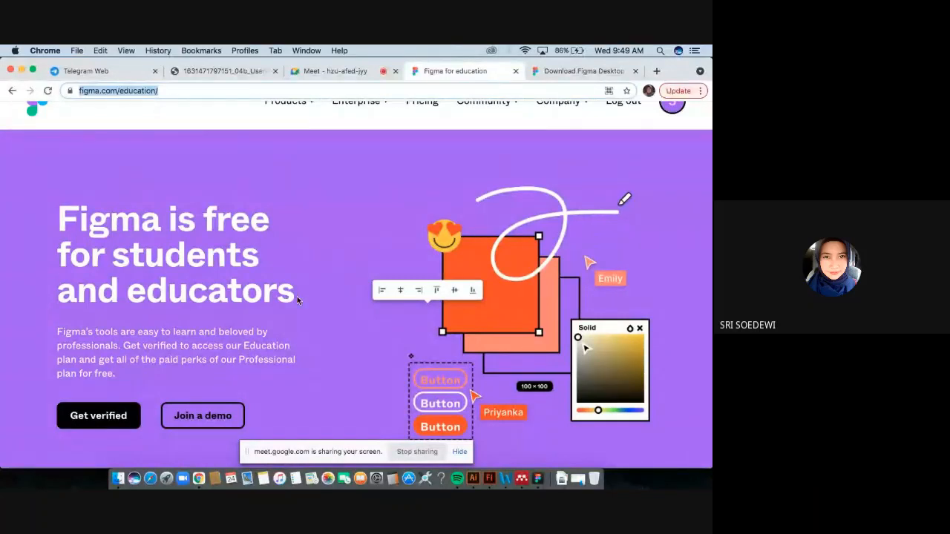
Open the Figma desktop app from the Figma for education page.
scroll(297, 300, up, 1)
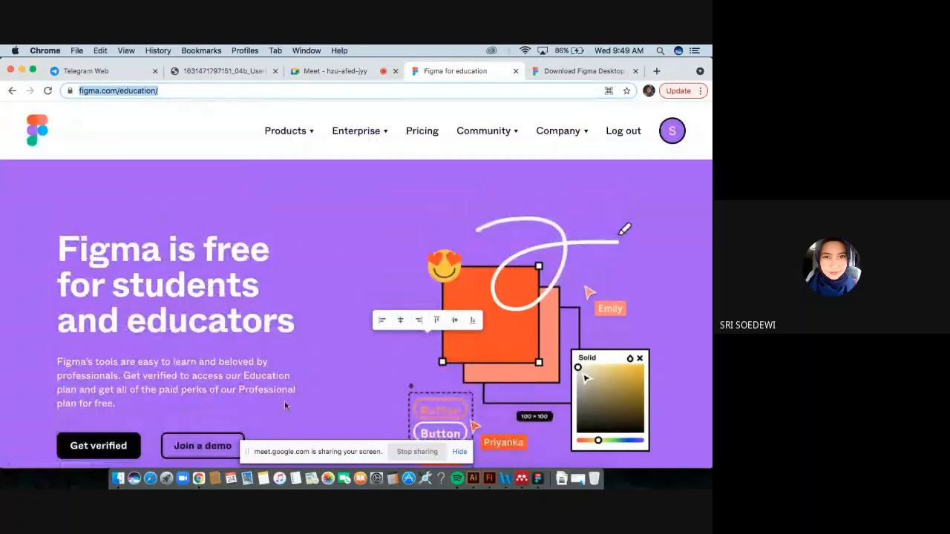
click(539, 478)
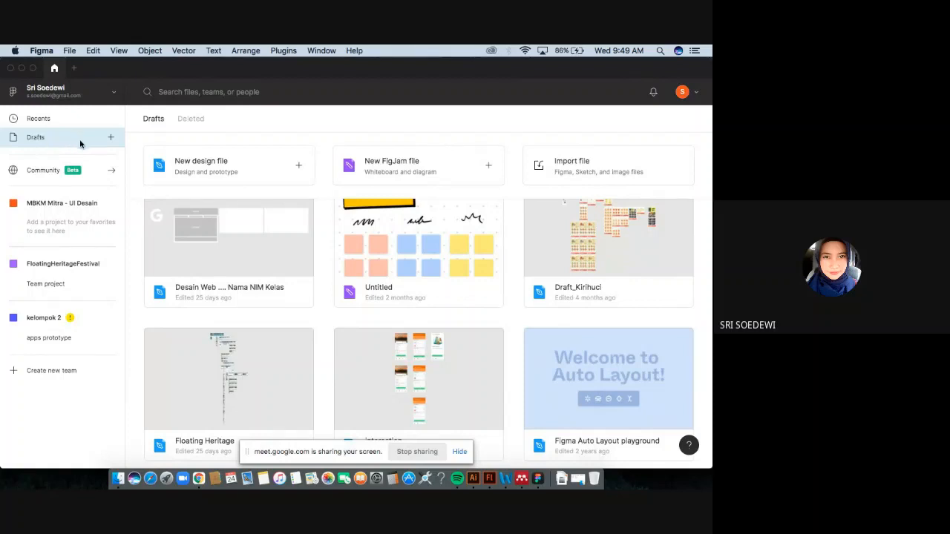
Browse the Drafts files and open the Floating Heritage design file.
scroll(534, 297, up, 5)
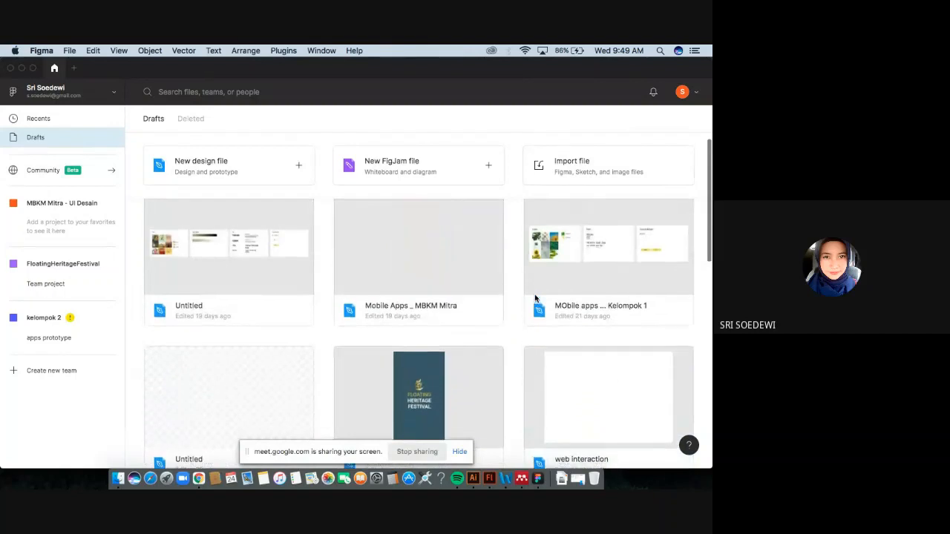
scroll(535, 296, down, 10)
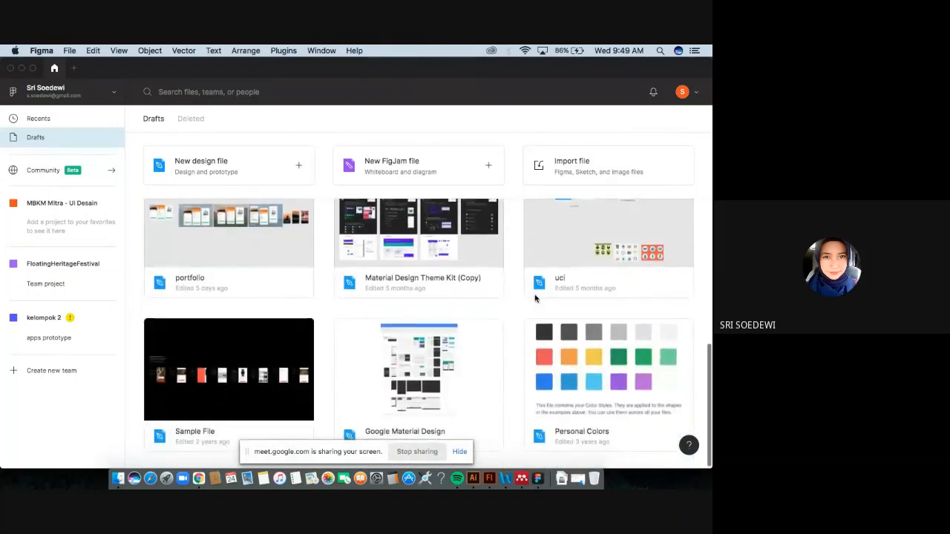
scroll(491, 313, up, 5)
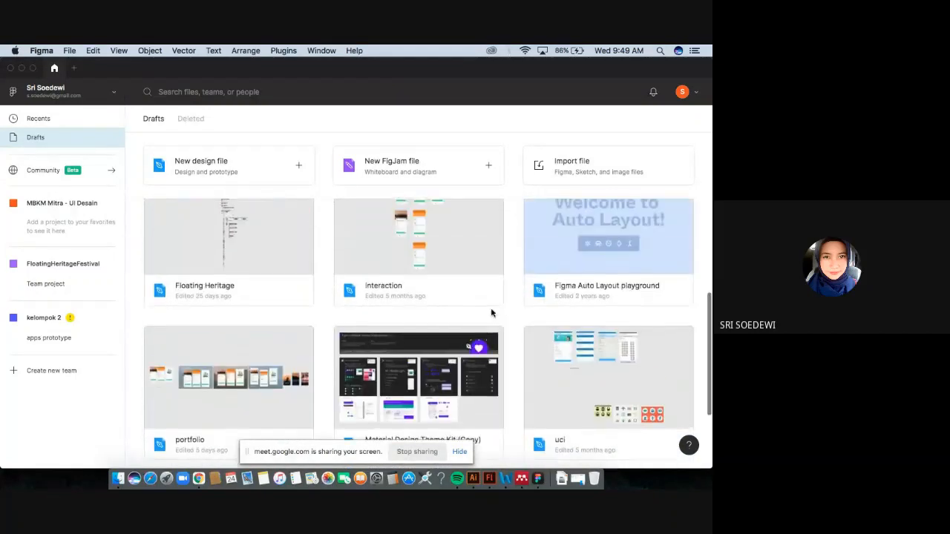
scroll(491, 313, up, 1)
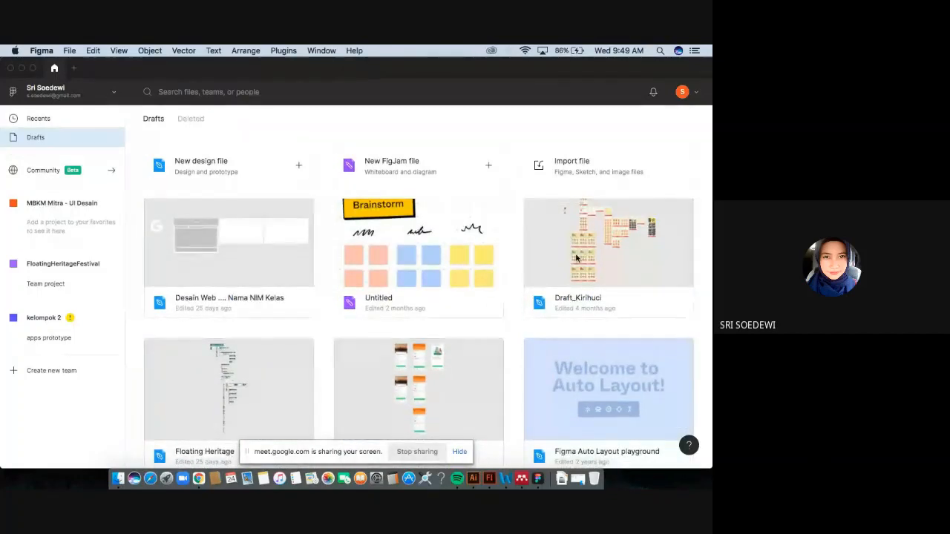
scroll(477, 353, down, 2)
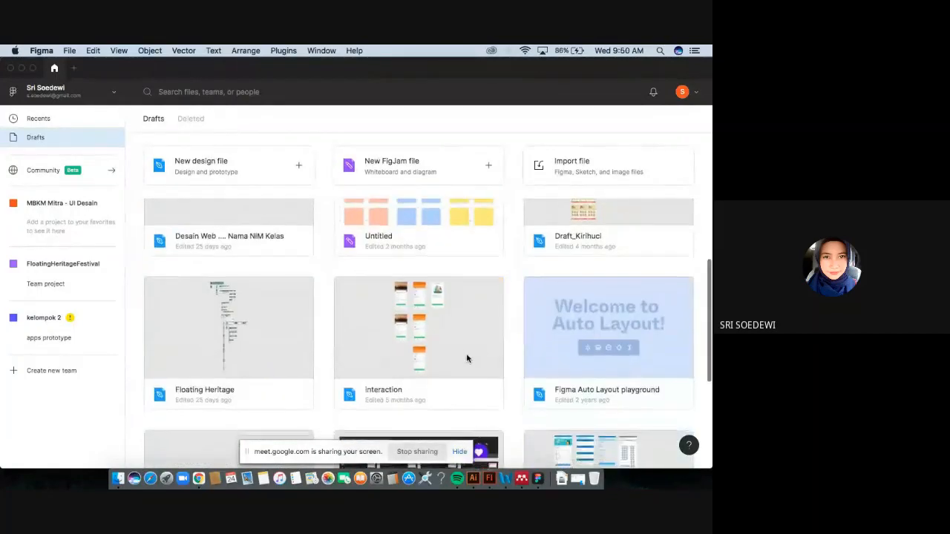
double_click(263, 324)
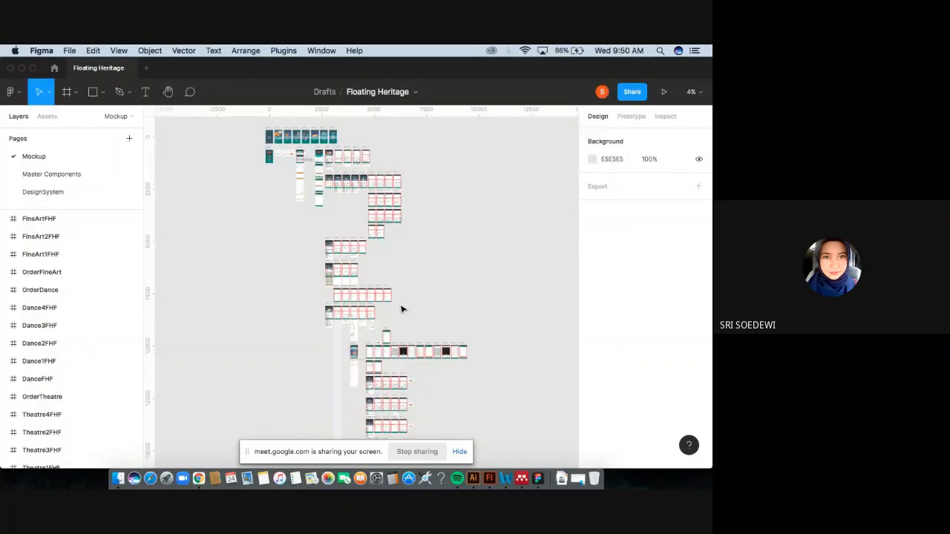
Zoom into the canvas and review the share dialog's invite permission options before closing it.
scroll(419, 282, up, 3)
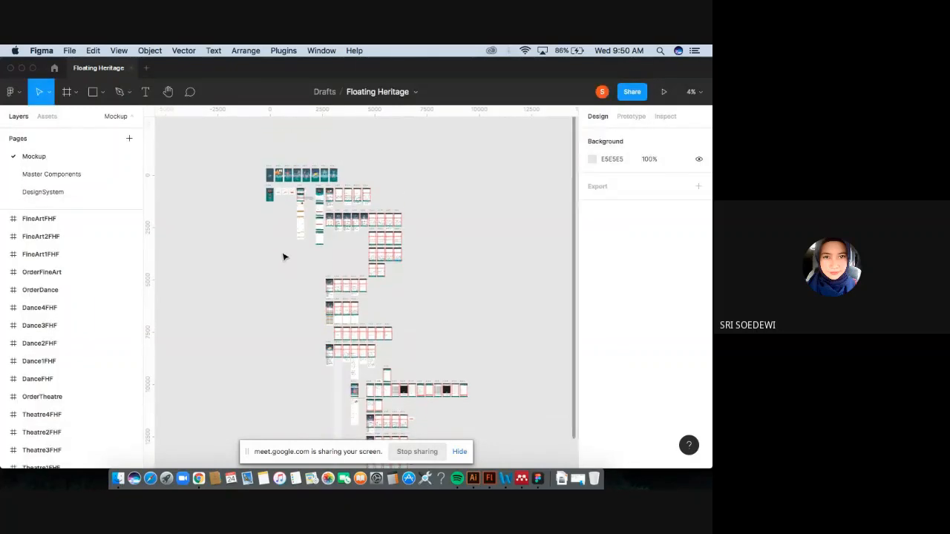
key(super+equal)
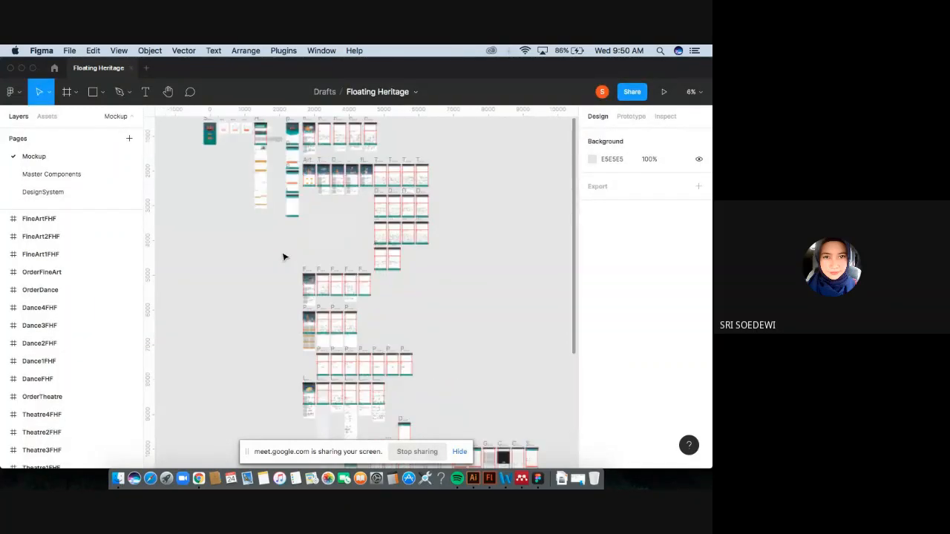
key(super+equal)
scroll(282, 257, up, 10)
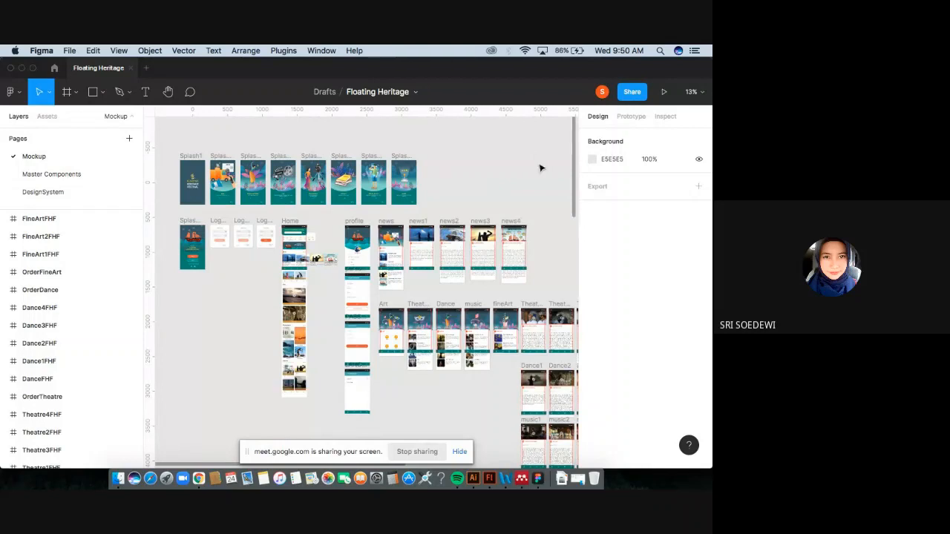
click(634, 95)
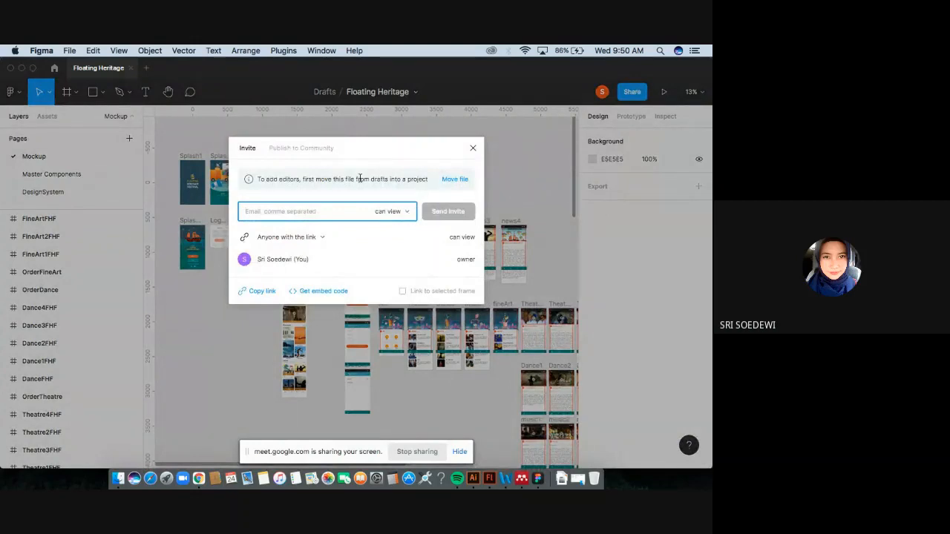
click(397, 212)
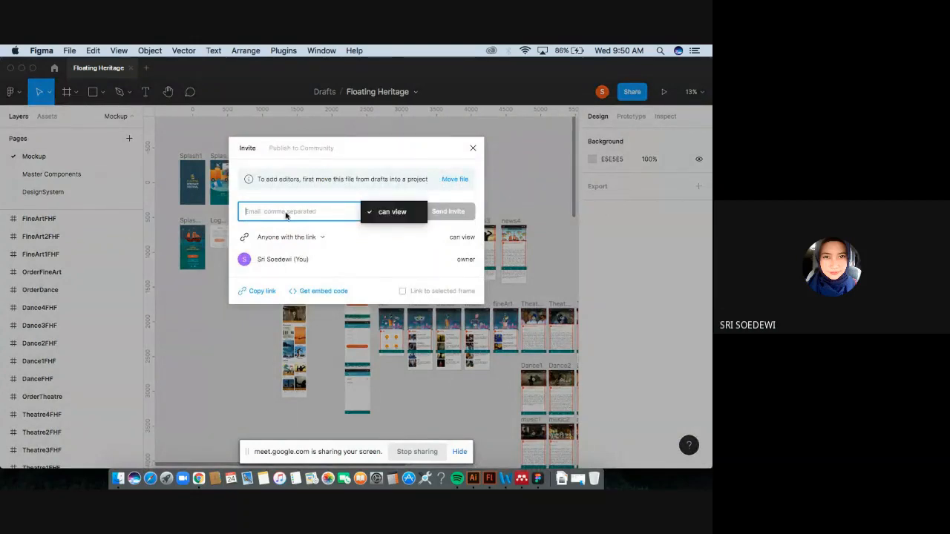
click(333, 215)
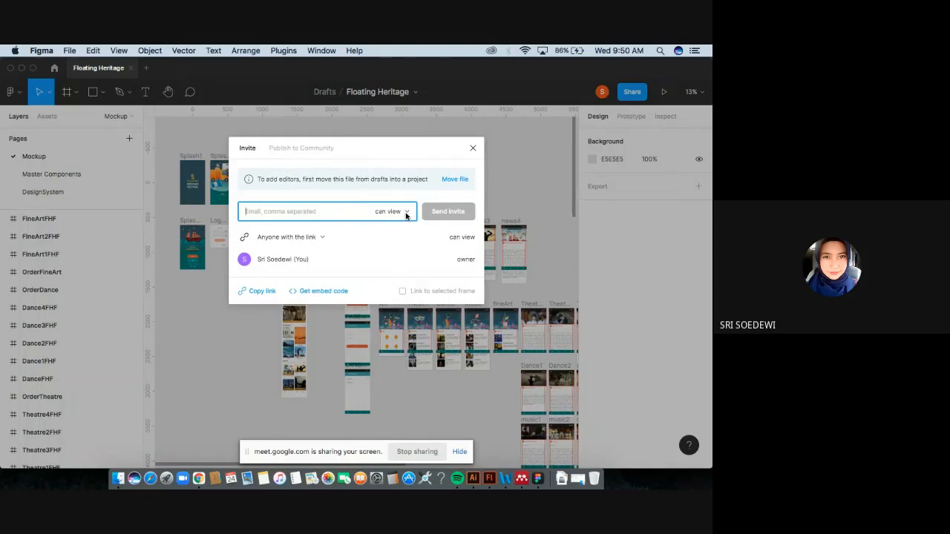
click(473, 148)
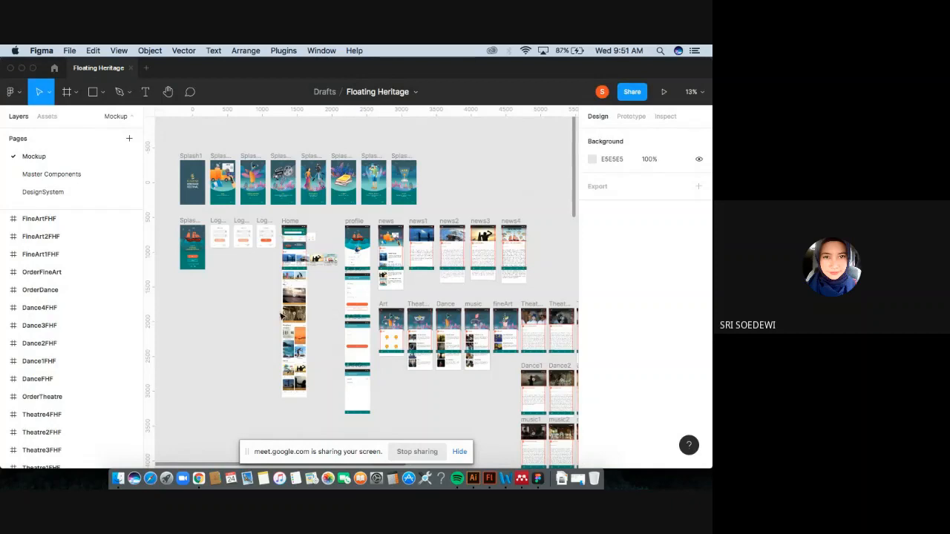
Examine the file's splash and login frames and the share dialog again.
scroll(282, 317, up, 5)
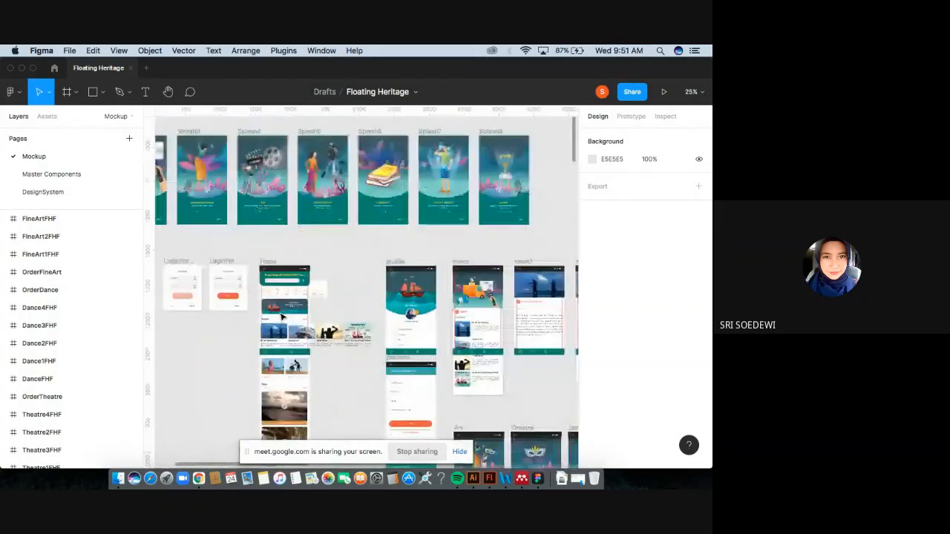
scroll(282, 317, left, 5)
scroll(282, 316, up, 2)
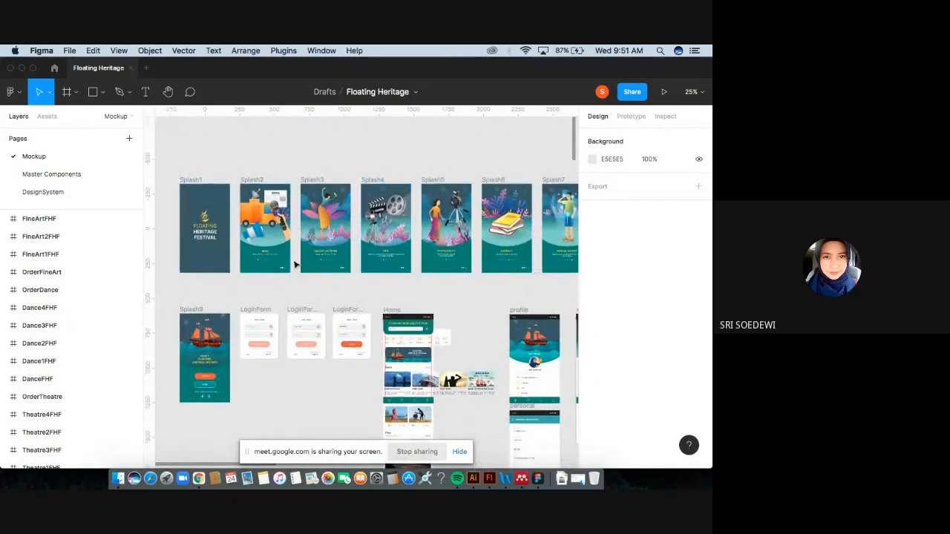
scroll(294, 264, down, 2)
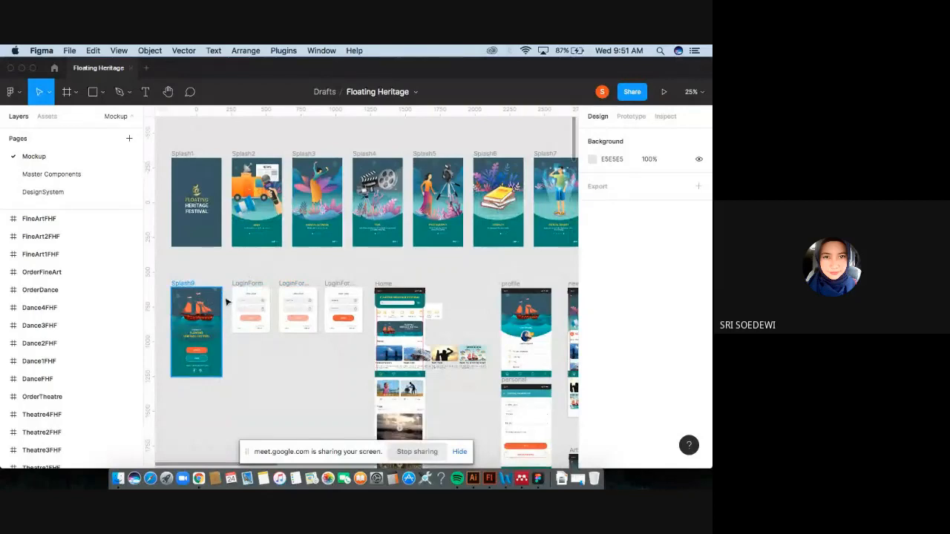
scroll(276, 344, down, 2)
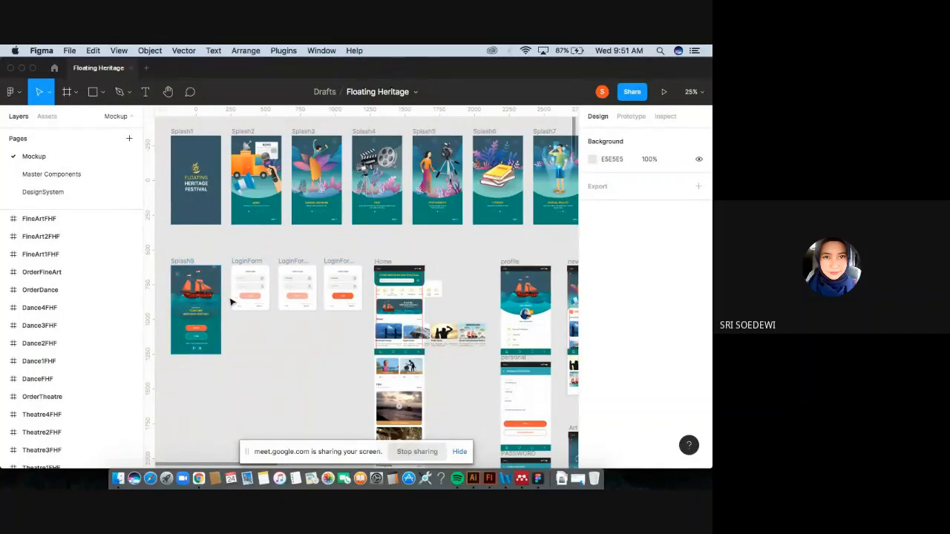
click(633, 94)
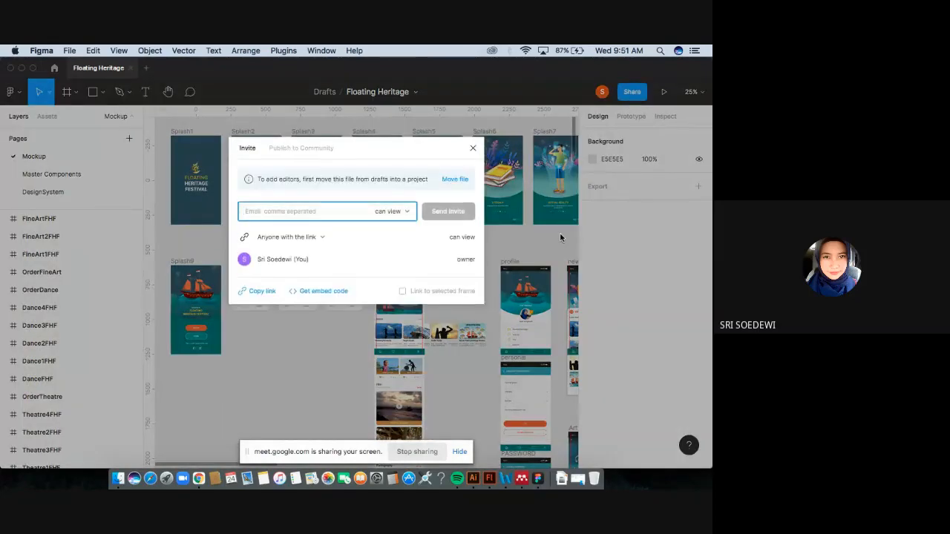
click(473, 147)
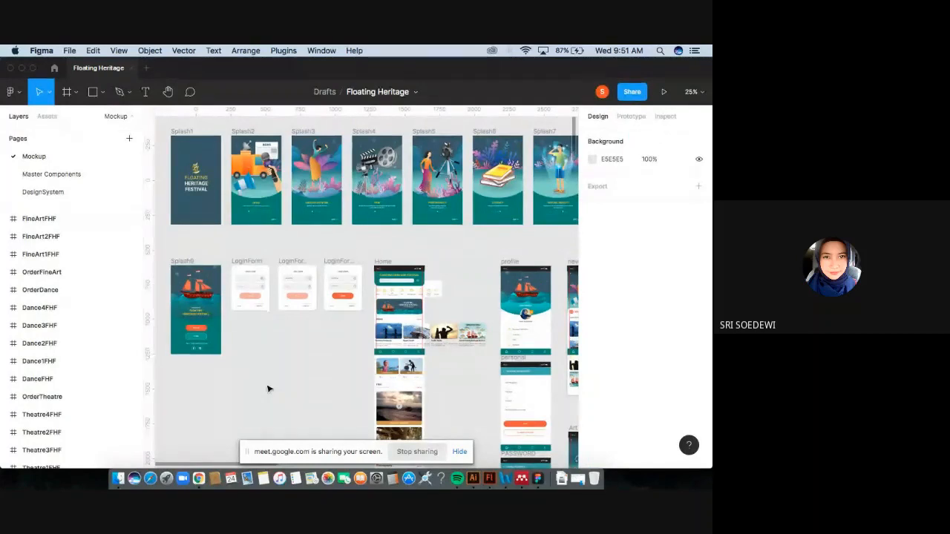
scroll(268, 389, up, 1)
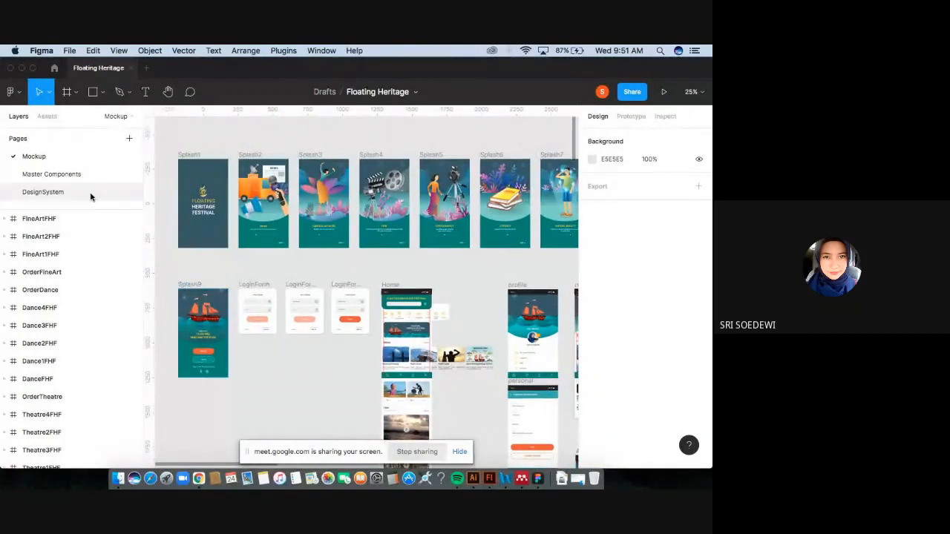
click(13, 92)
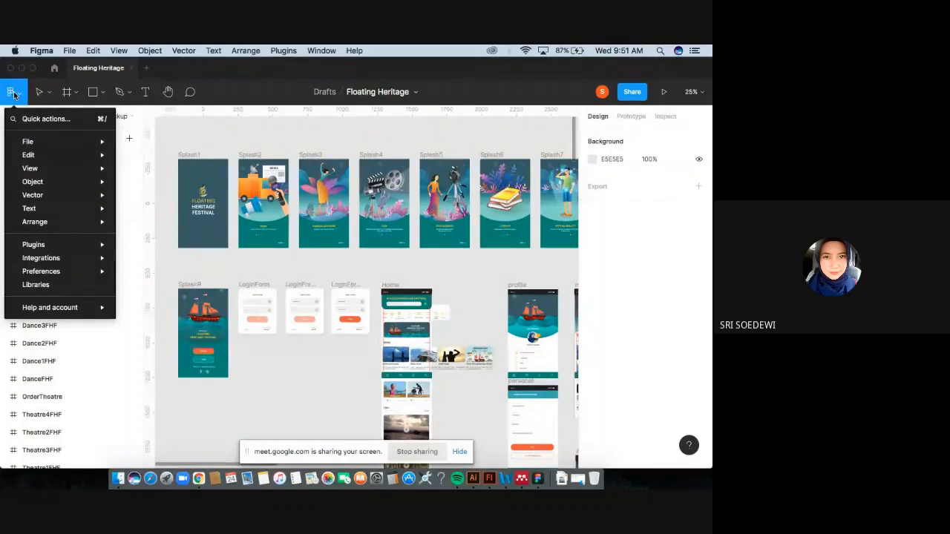
click(13, 92)
Return to the file browser and create a new design file in Drafts.
click(54, 68)
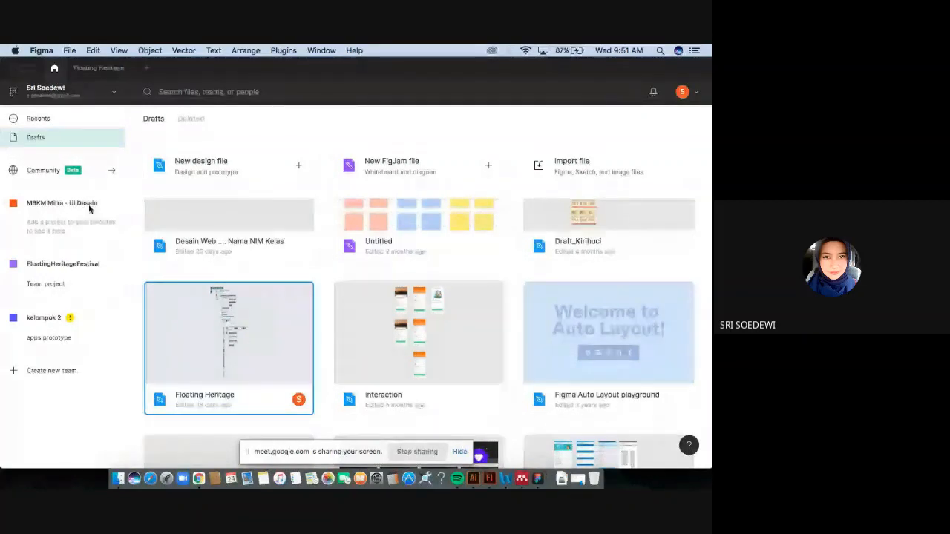
mouse_move(110, 140)
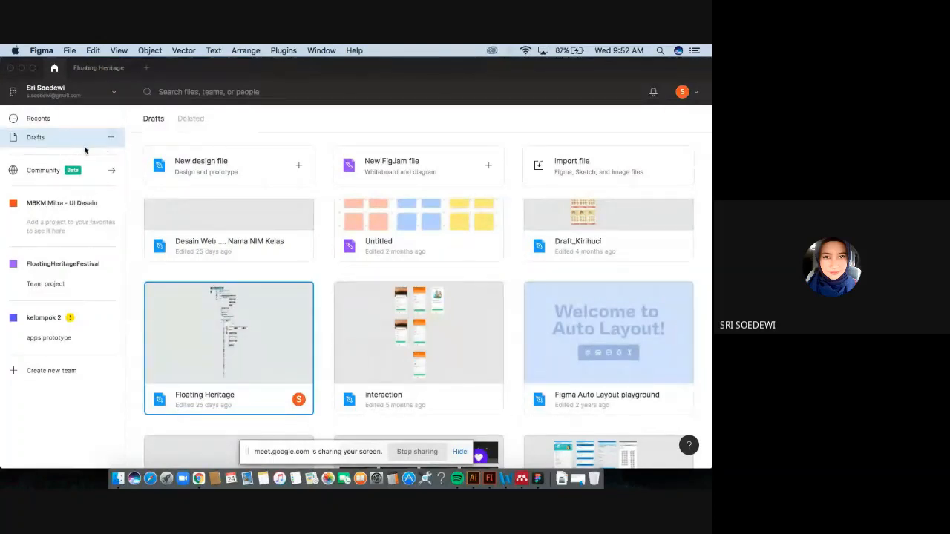
click(111, 138)
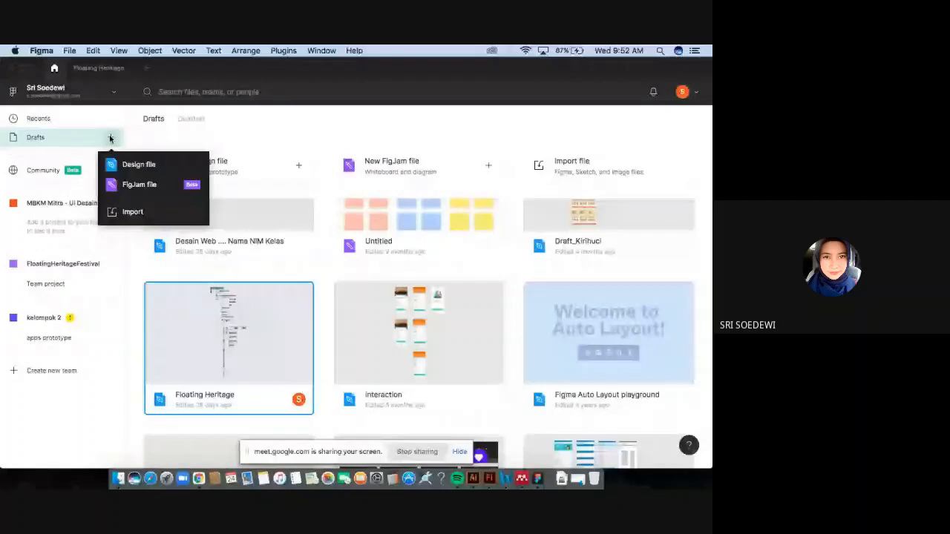
click(158, 164)
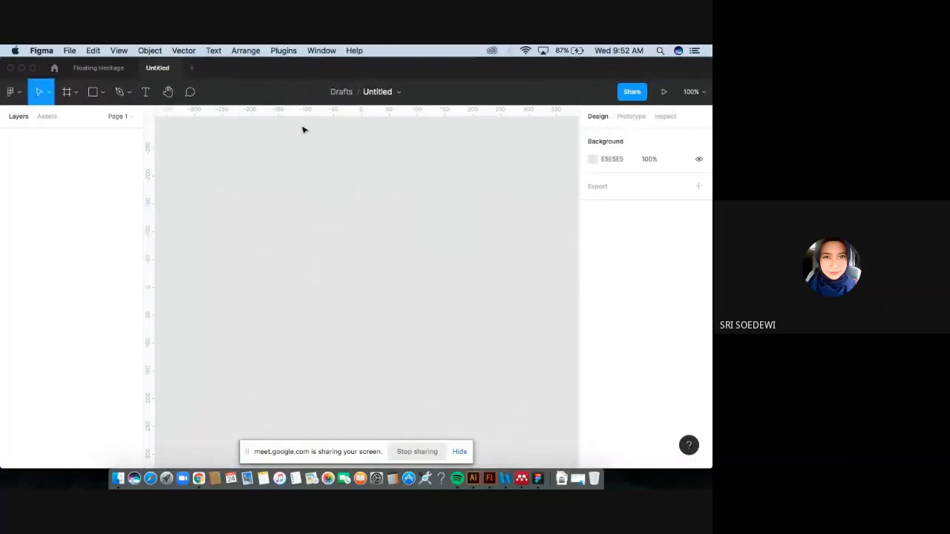
Rename the new design file as APPS_Kelompok 1.
click(343, 92)
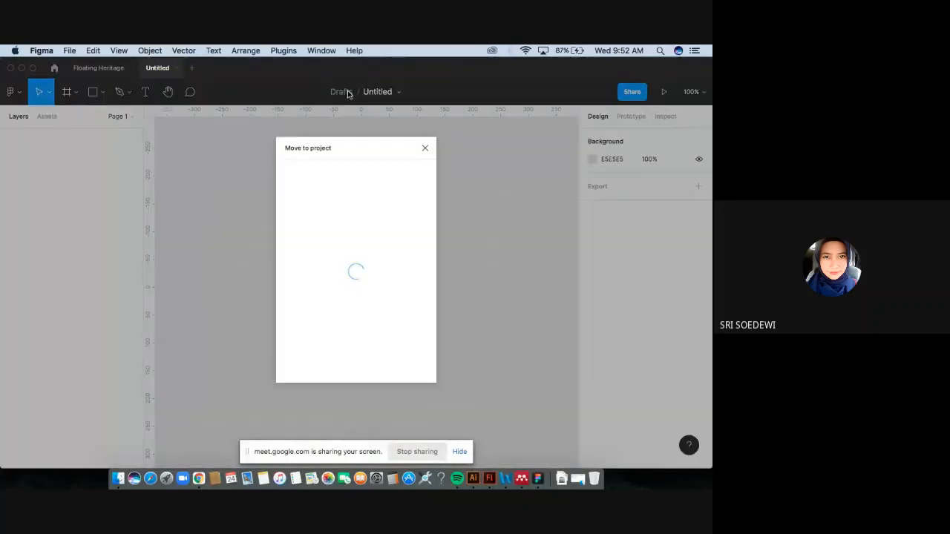
click(425, 148)
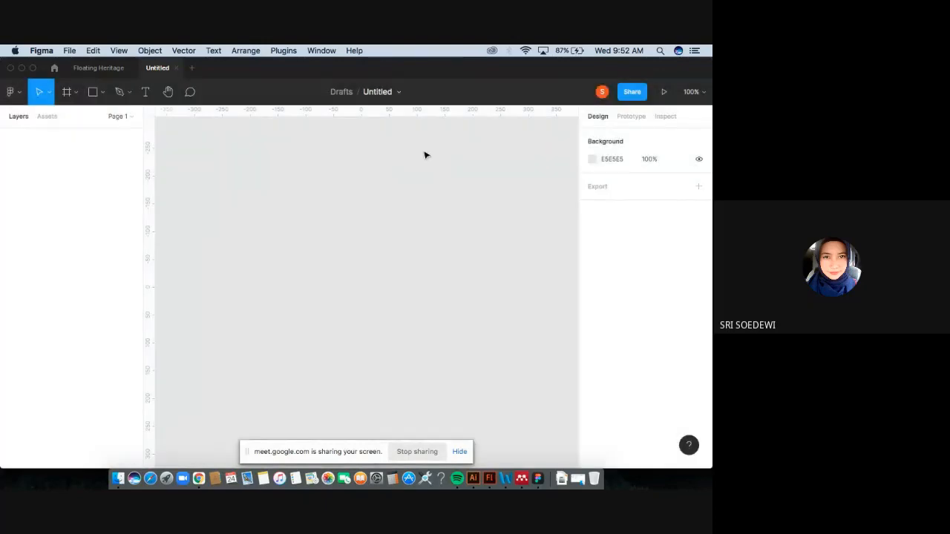
click(383, 92)
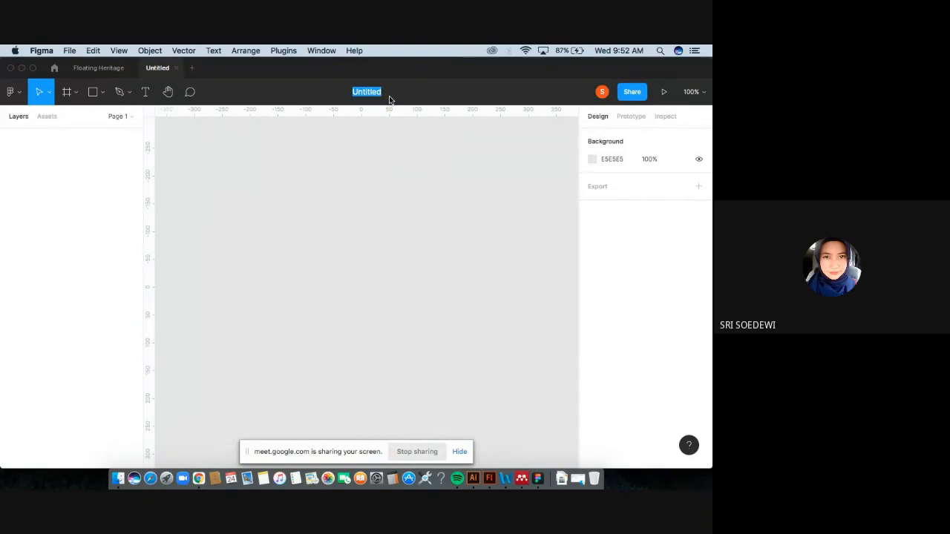
text(PA)
key(BackSpace)
key(BackSpace)
text(APPS_KE)
key(BackSpace)
text(elompok 1)
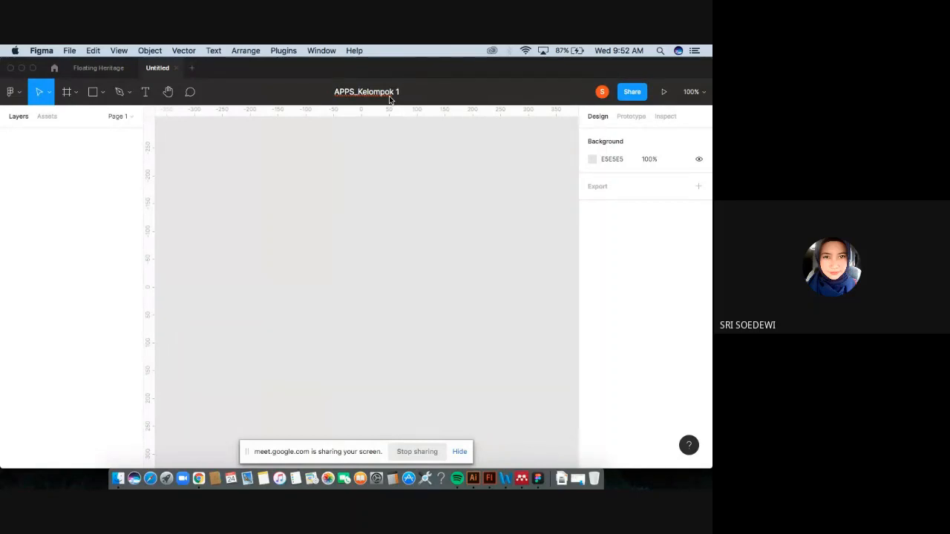
Extend the file name with the group members' names separated by underscores and confirm it.
text(.Akabar)
key(BackSpace)
key(BackSpace)
key(BackSpace)
key(BackSpace)
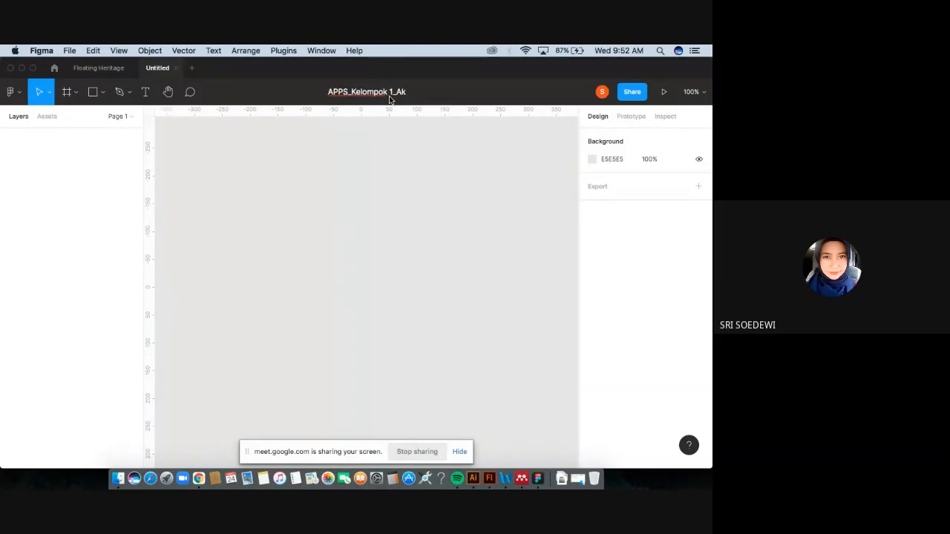
key(BackSpace)
key(BackSpace)
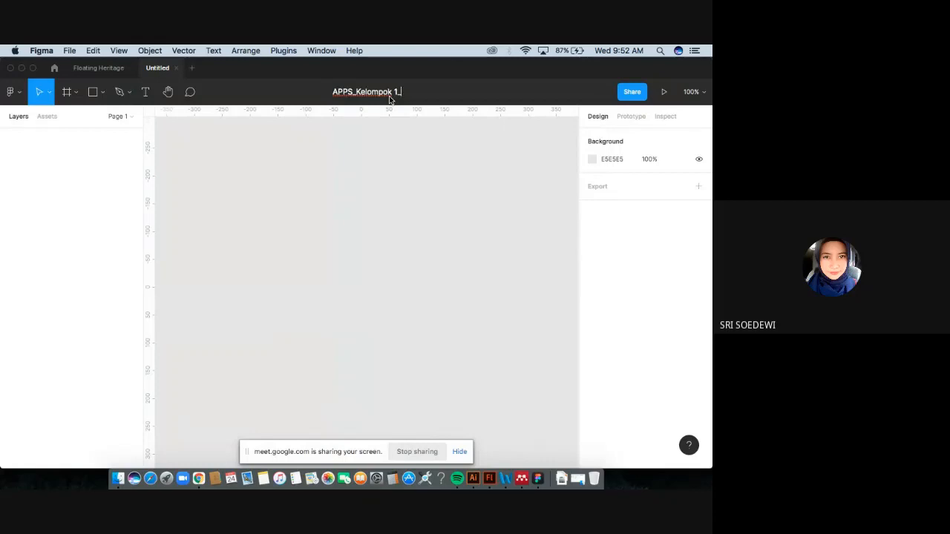
text(A)
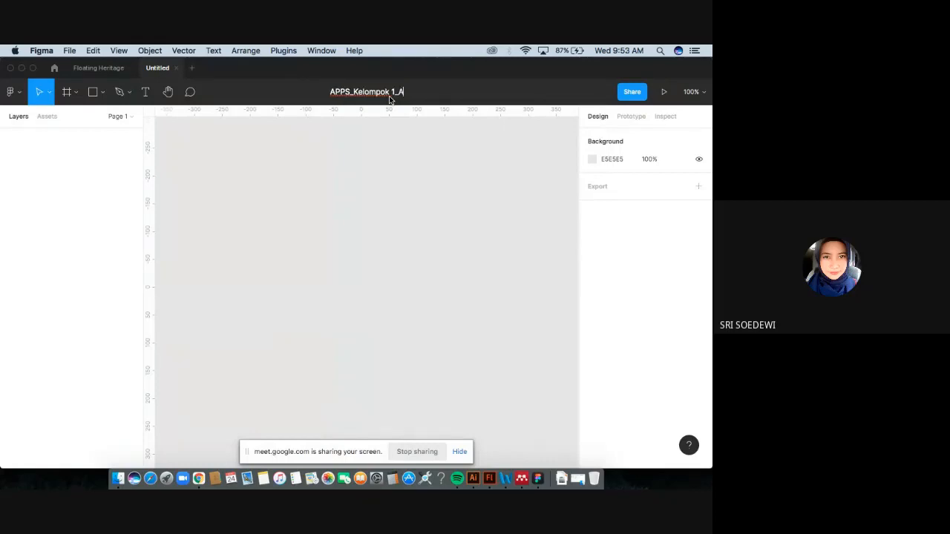
text(ksa)
key(BackSpace)
key(BackSpace)
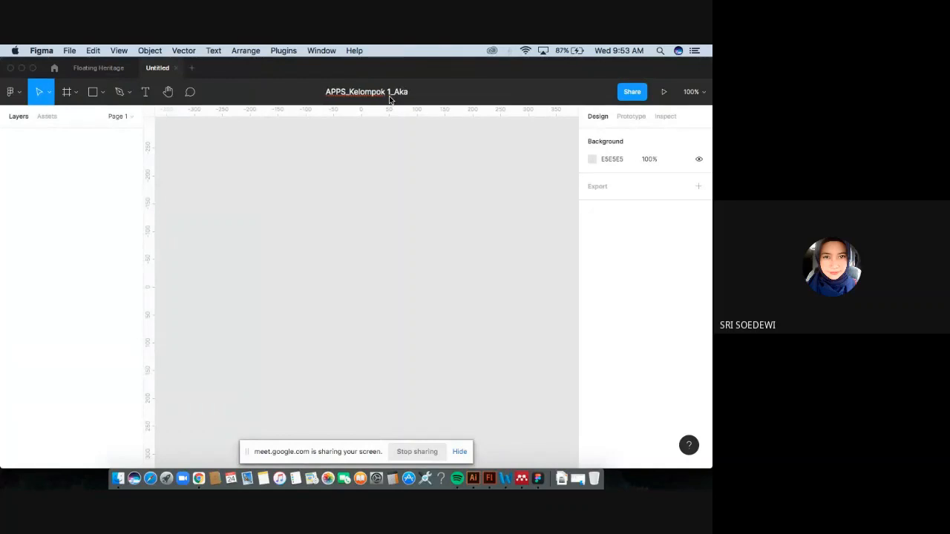
text(bar_Blu)
key(BackSpace)
key(BackSpace)
text(u)
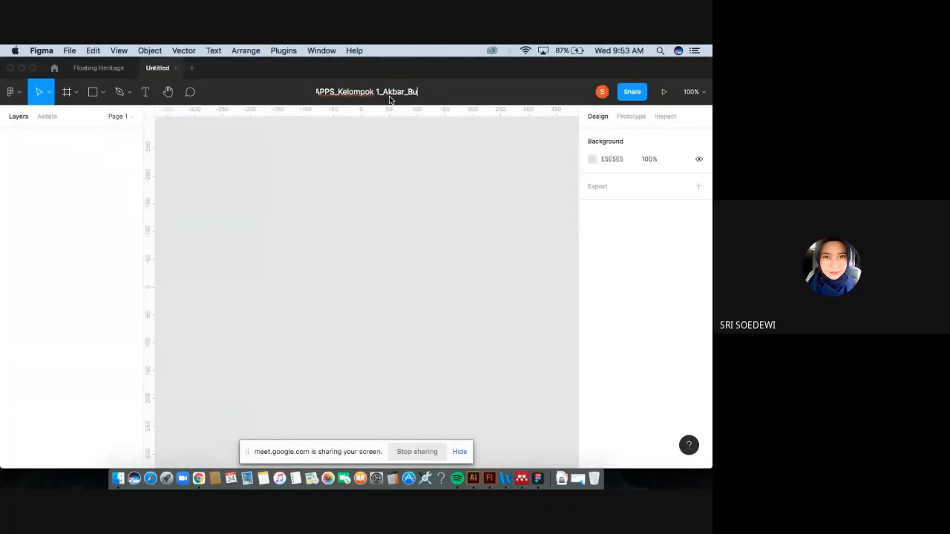
text(nga_)
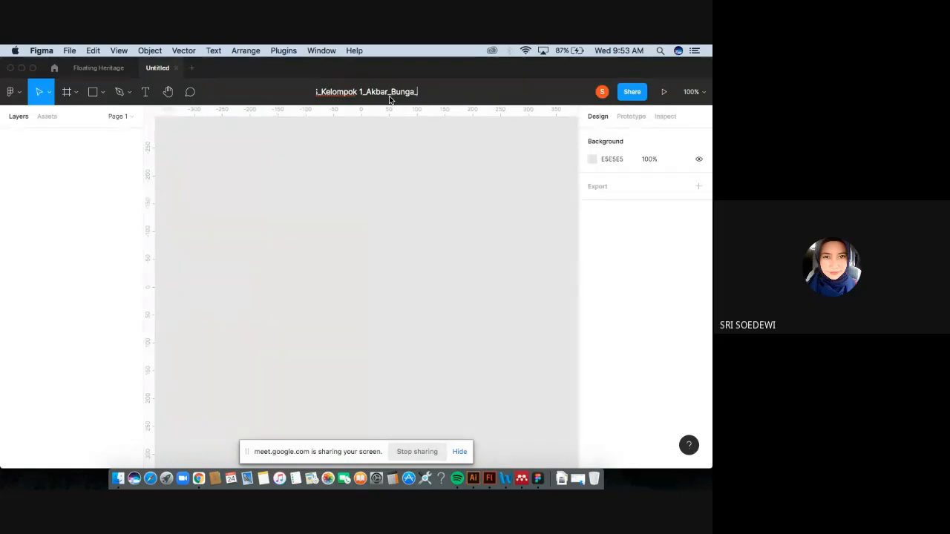
text(...)
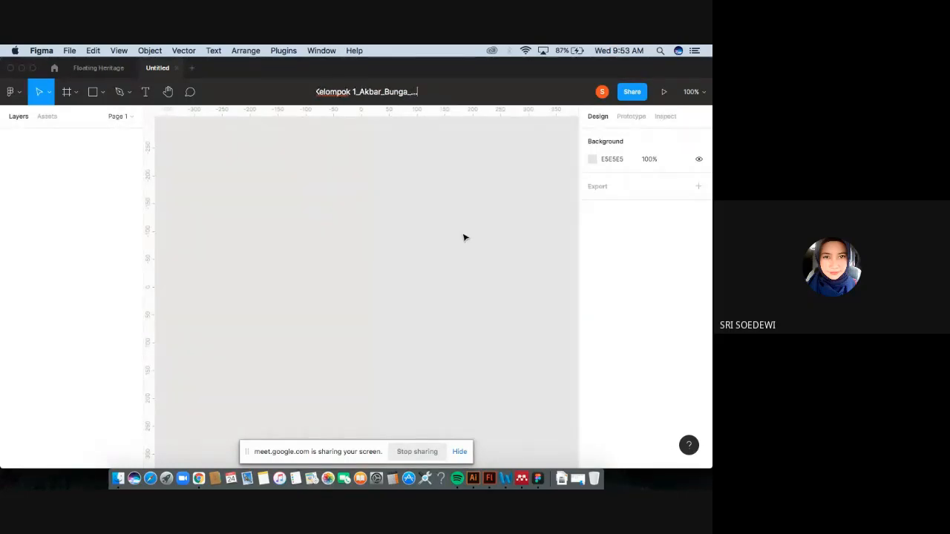
key(Return)
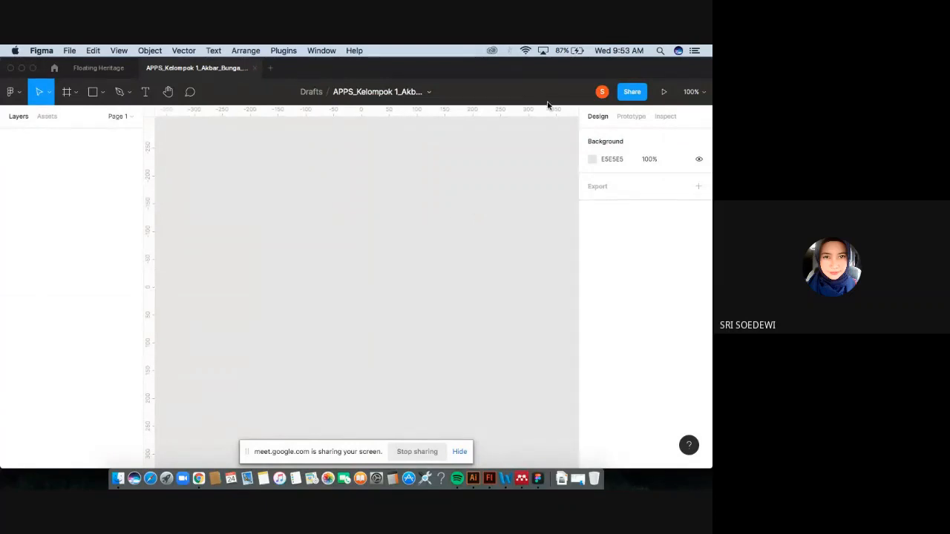
Open the new file's share dialog and check the invite permission options.
click(632, 92)
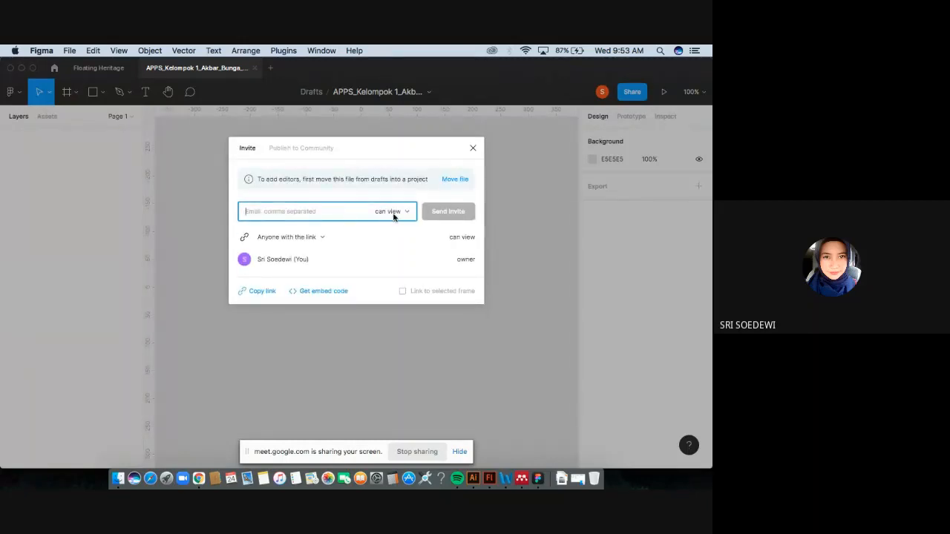
click(399, 214)
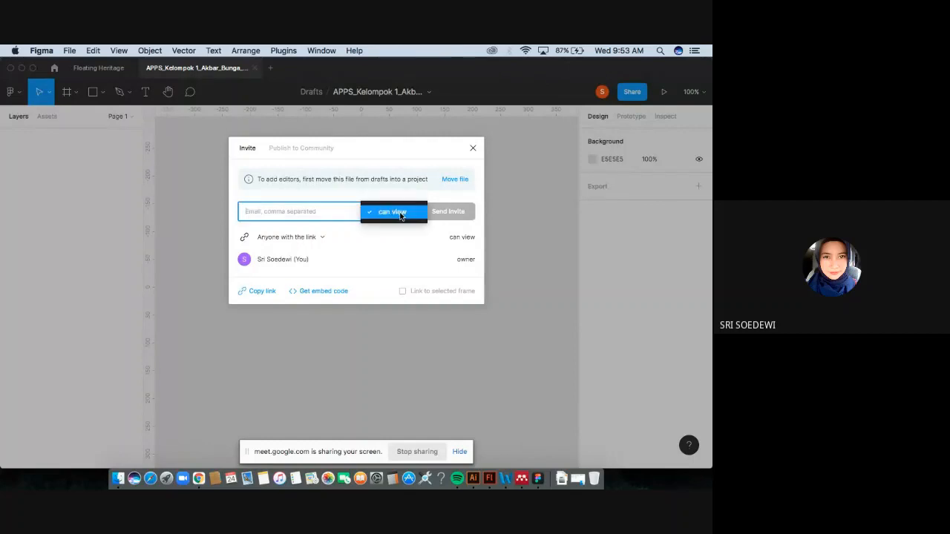
click(399, 214)
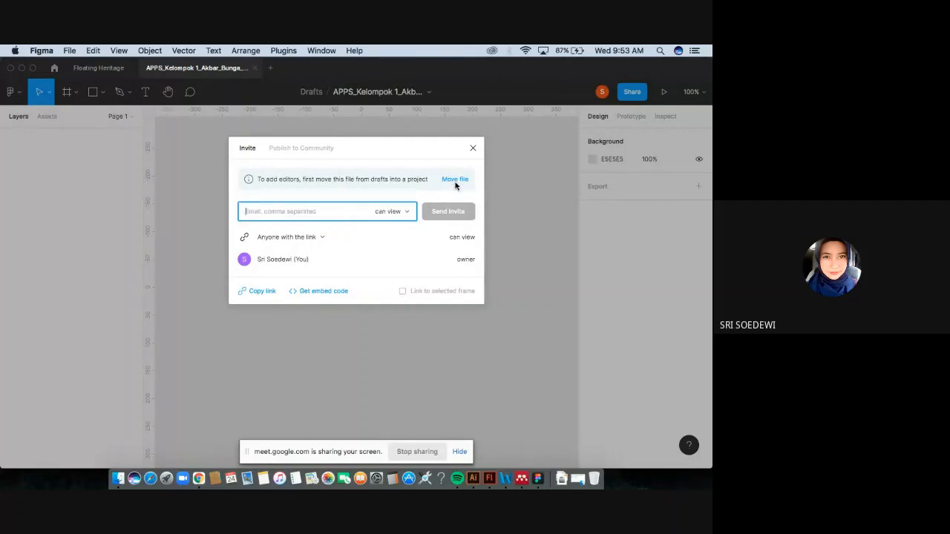
Try to move the file from Drafts into a new team named Kelompok1_NamaMahasiswa, then close the dialogs.
click(455, 180)
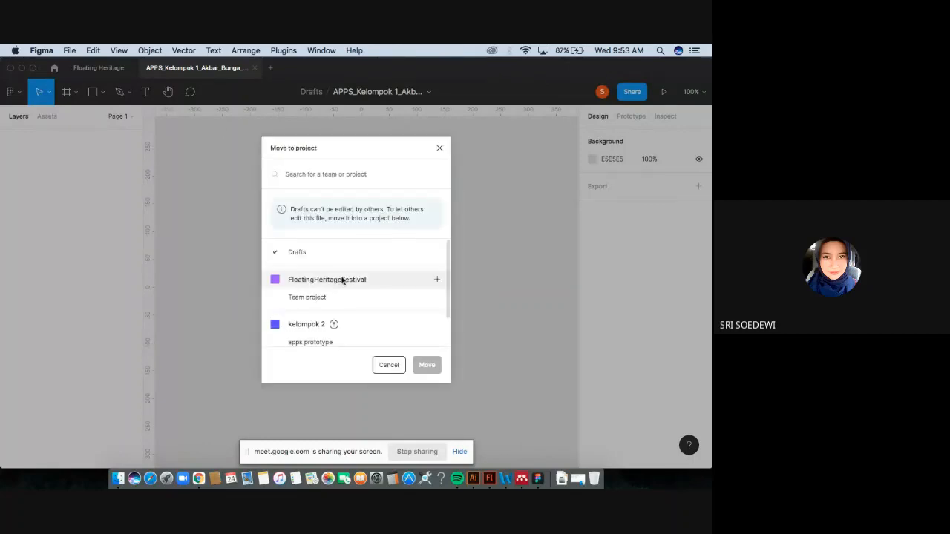
scroll(355, 331, down, 2)
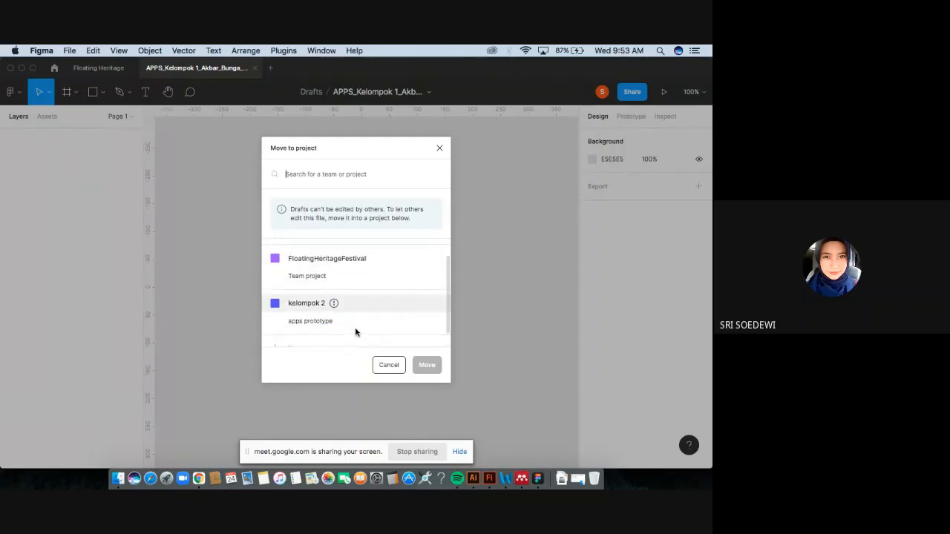
scroll(354, 311, up, 1)
scroll(342, 286, down, 3)
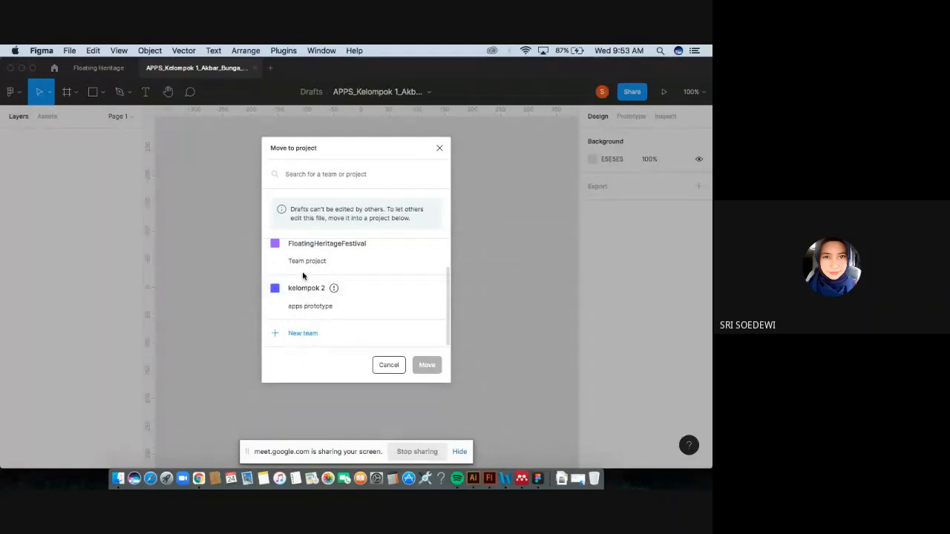
click(295, 334)
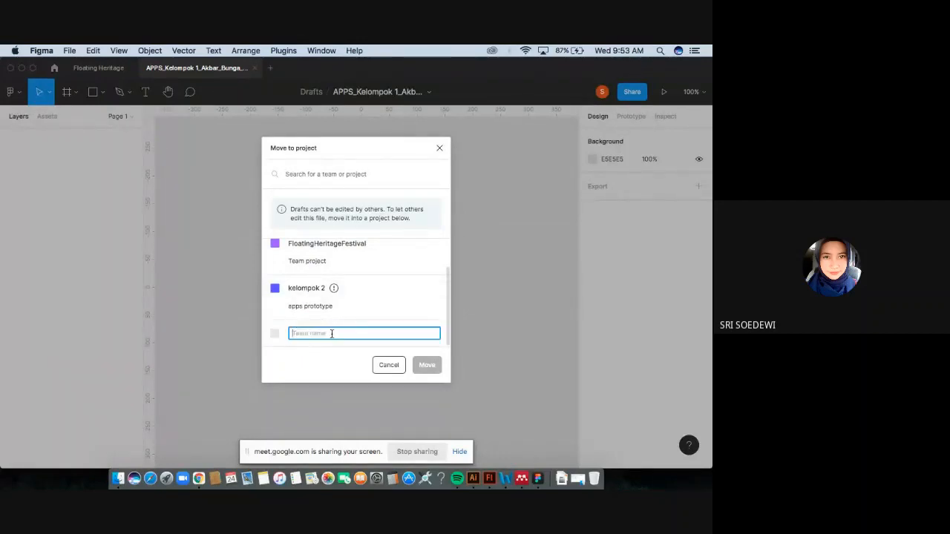
text(Ke)
text(lo)
text(mpok)
text(1_)
text(Nama)
text(Mahas)
text(w)
text(w)
text(a)
key(super+a)
text(_)
key(BackSpace)
click(312, 360)
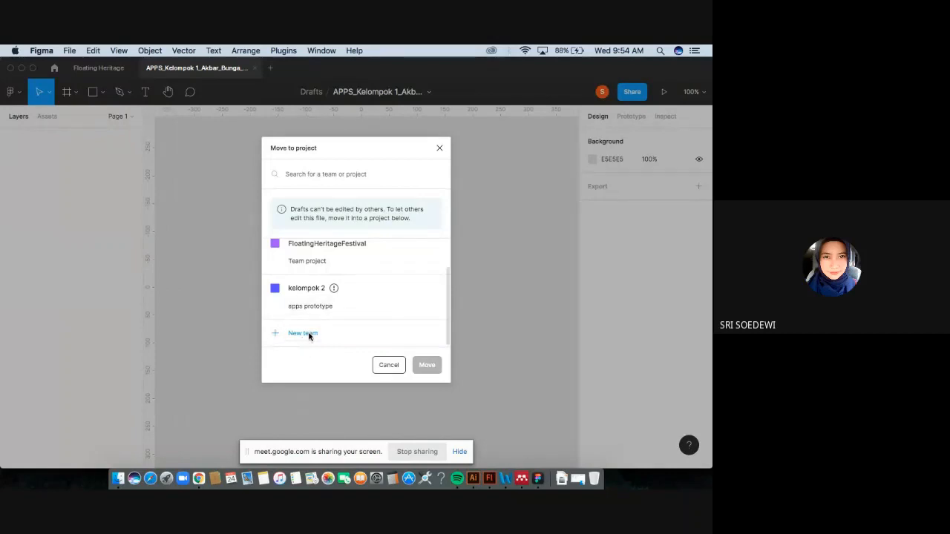
click(308, 334)
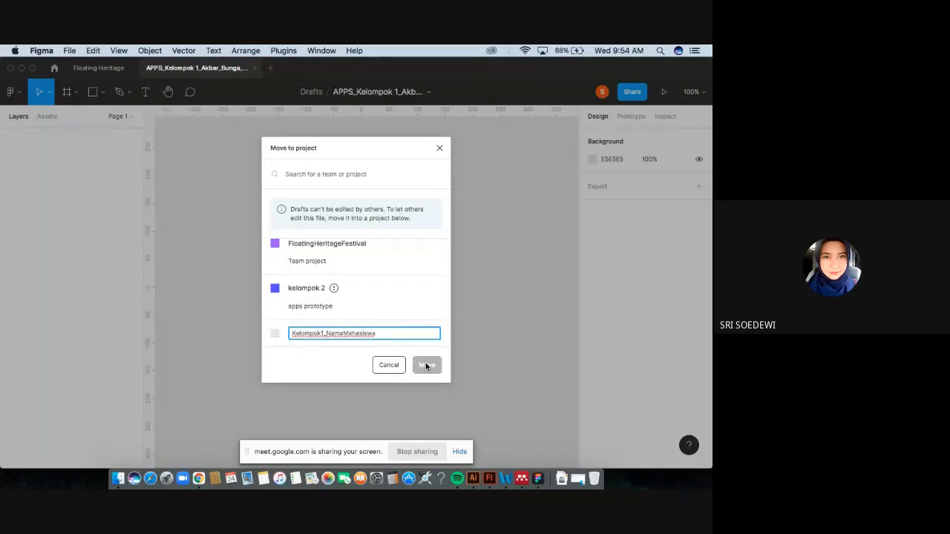
click(440, 151)
click(473, 148)
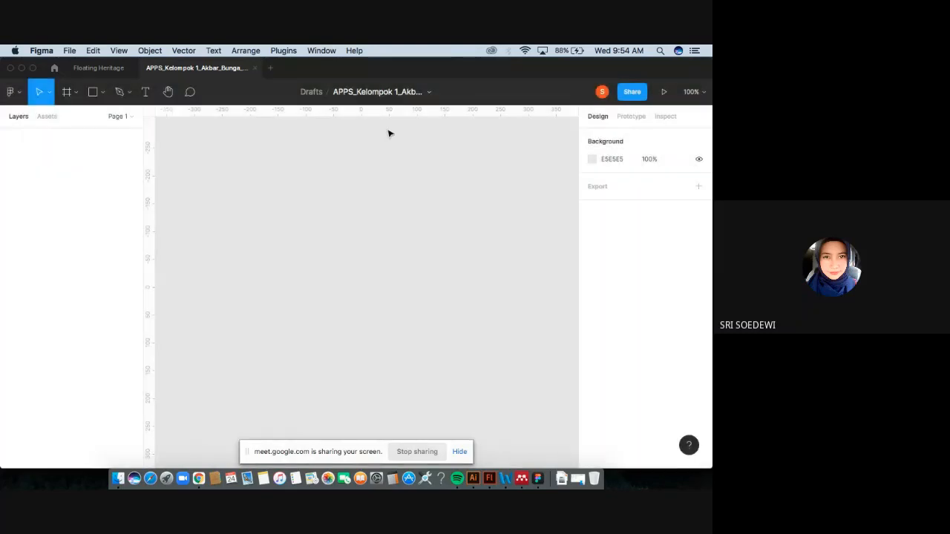
Close the new file and create a new team named Test, skipping the collaborator invitations.
click(255, 69)
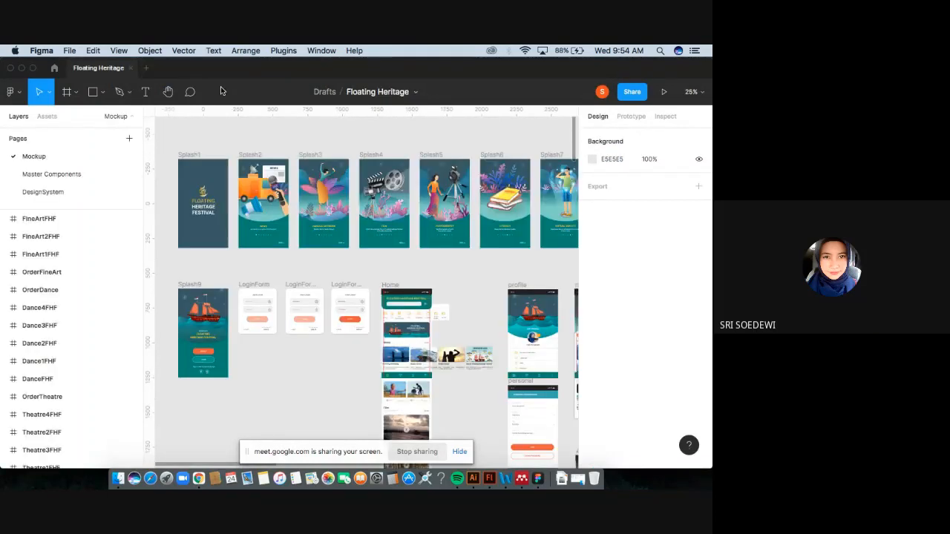
click(54, 67)
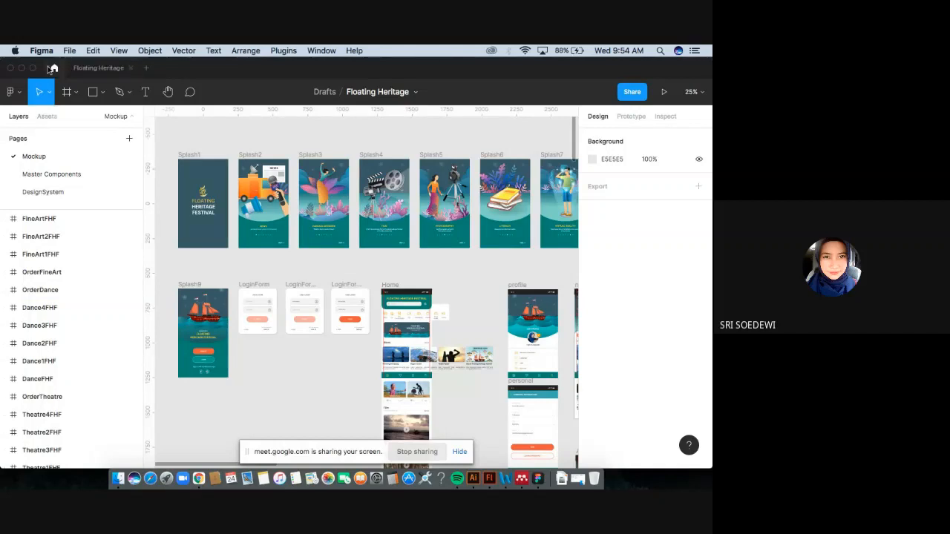
click(43, 373)
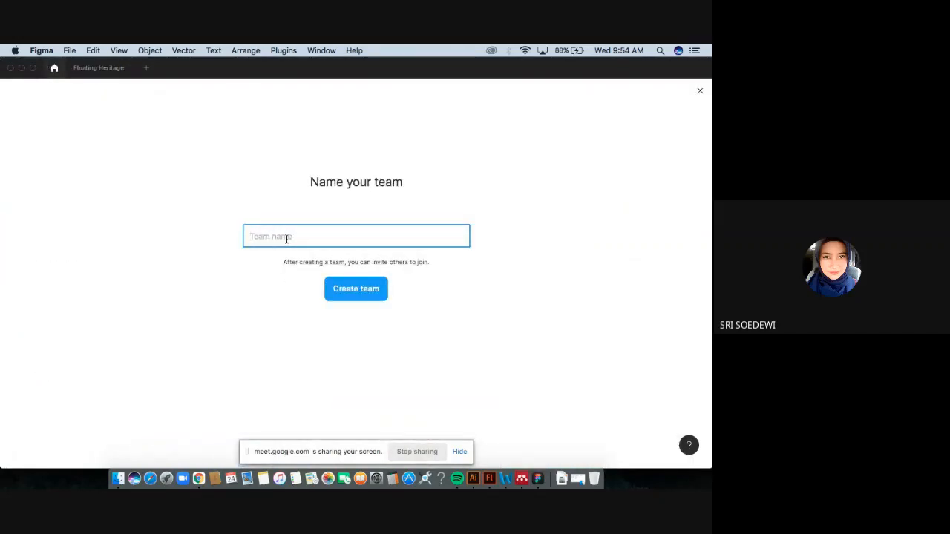
text(Test)
click(360, 290)
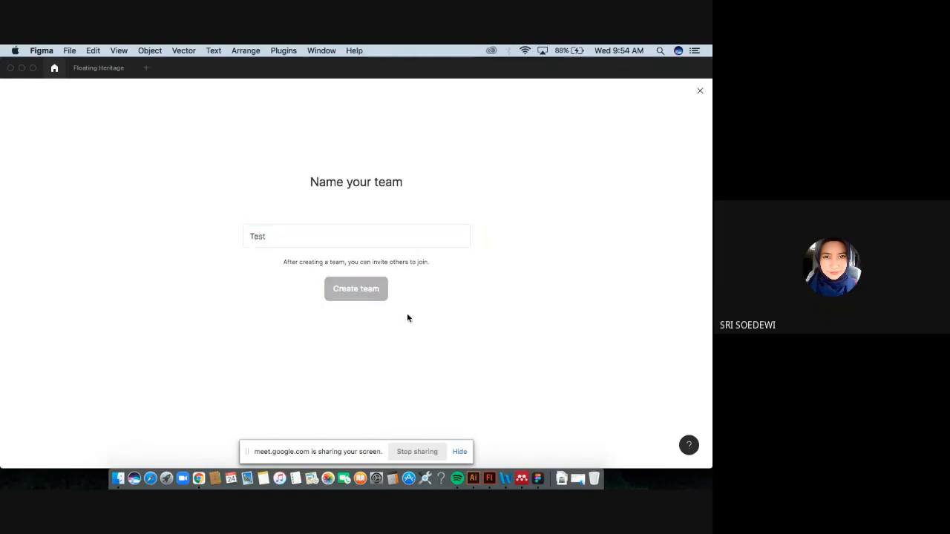
click(283, 239)
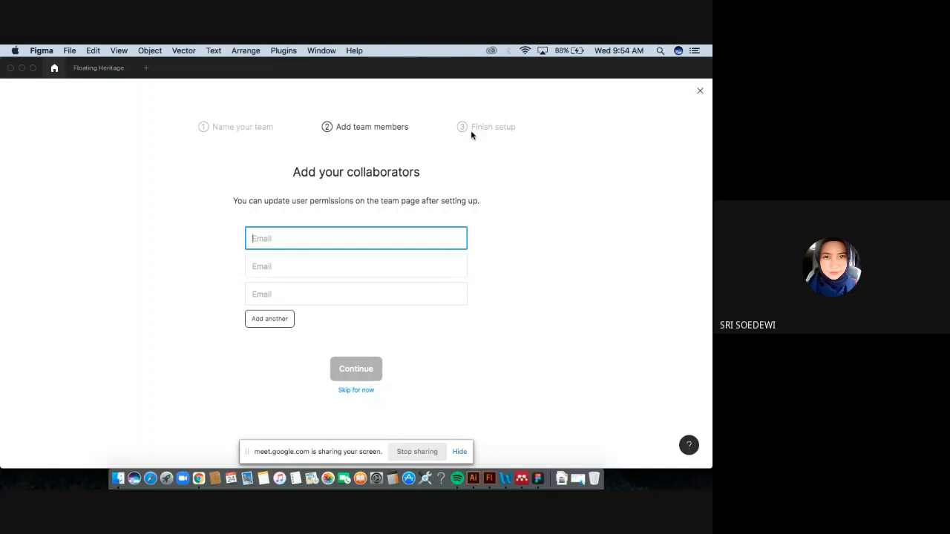
click(700, 91)
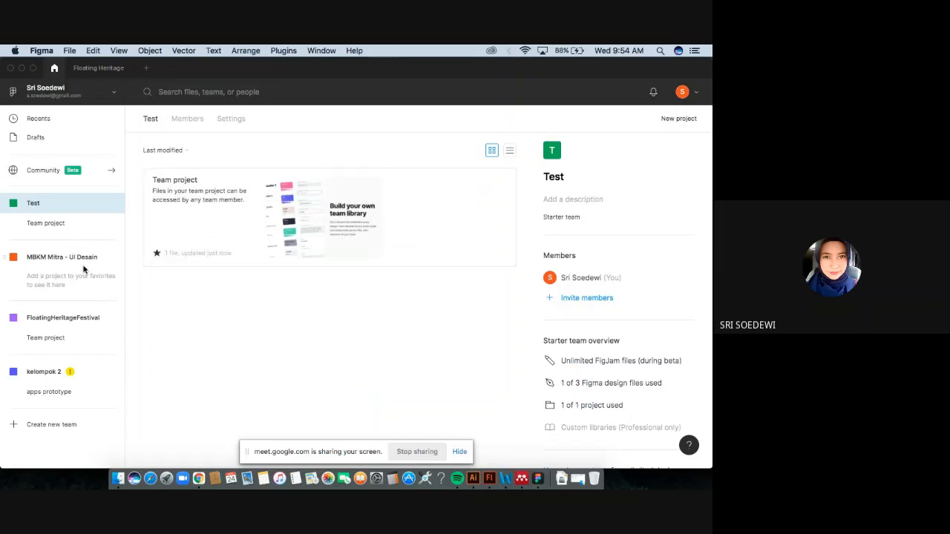
Open the Floating Heritage file from the FloatingHeritageFestival team and copy its share link.
click(70, 327)
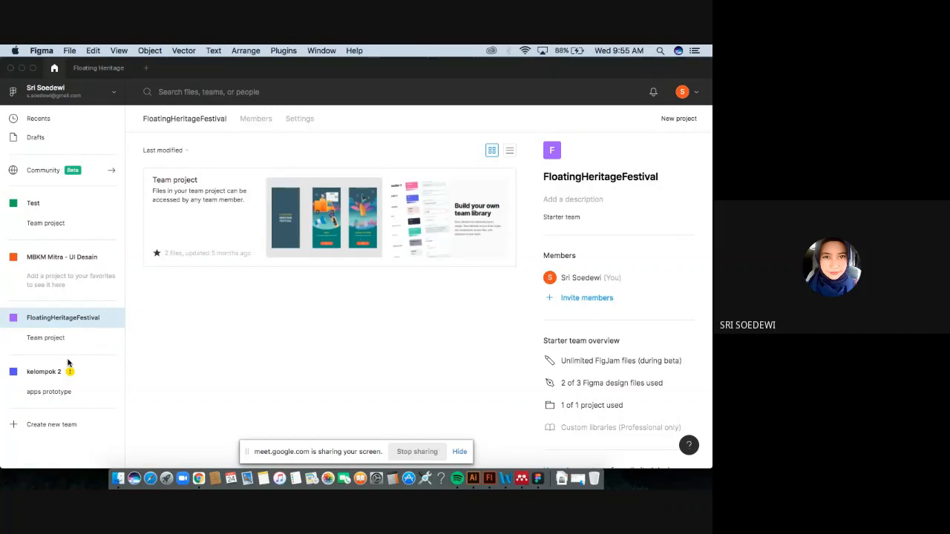
click(100, 68)
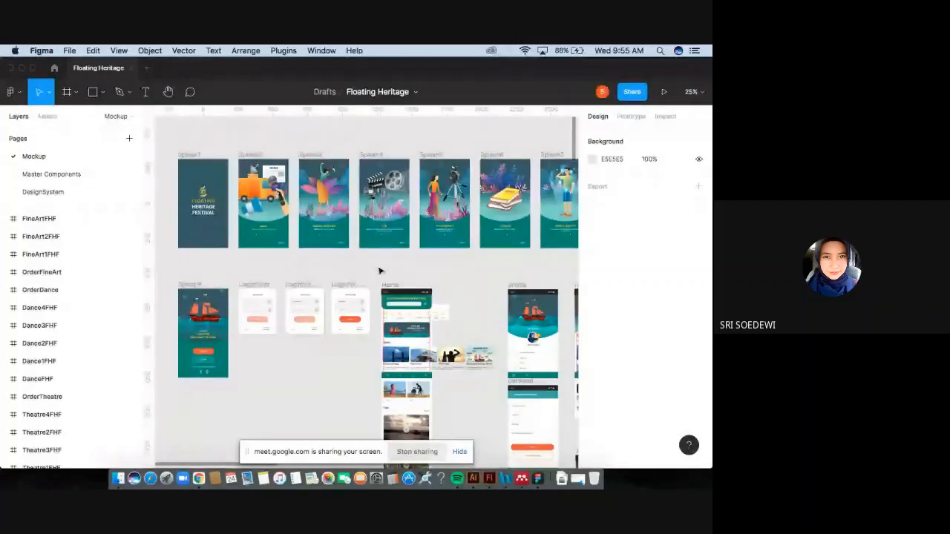
scroll(434, 263, right, 2)
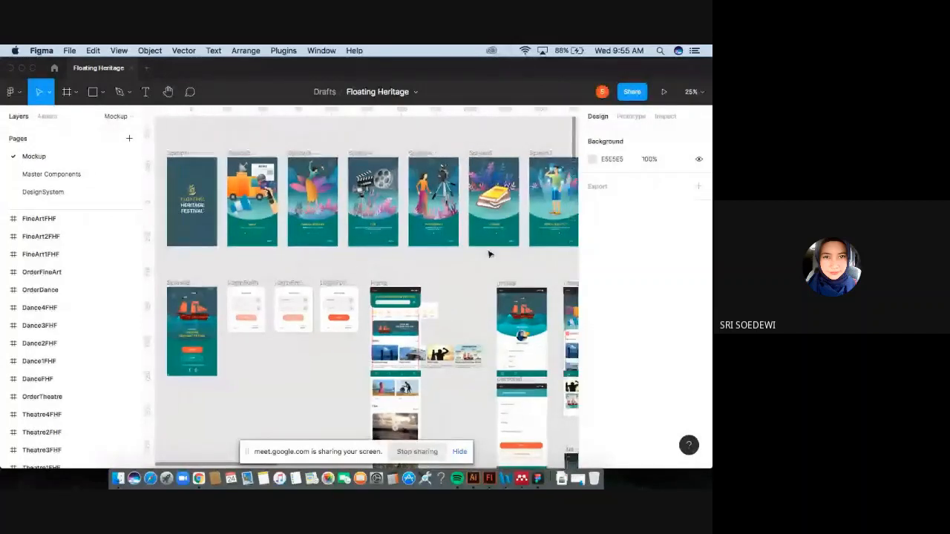
scroll(488, 255, left, 2)
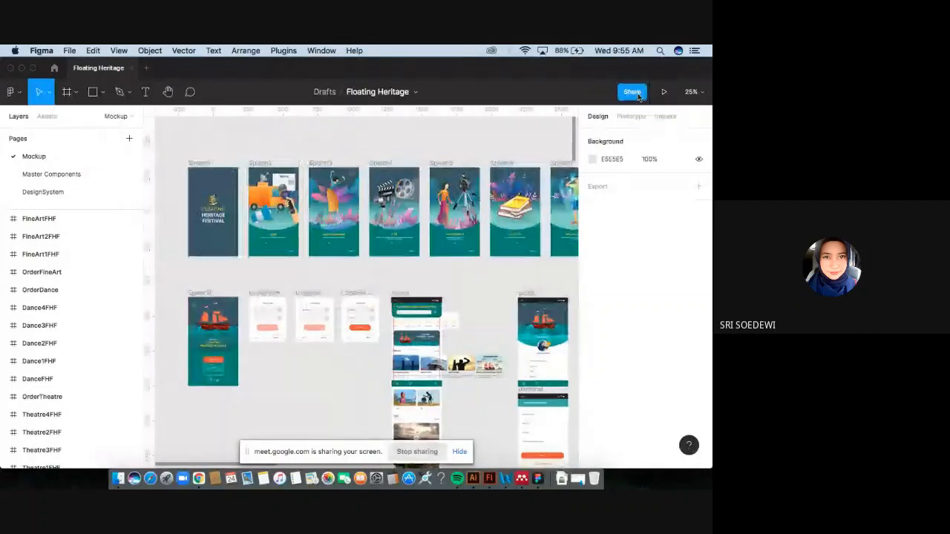
click(632, 93)
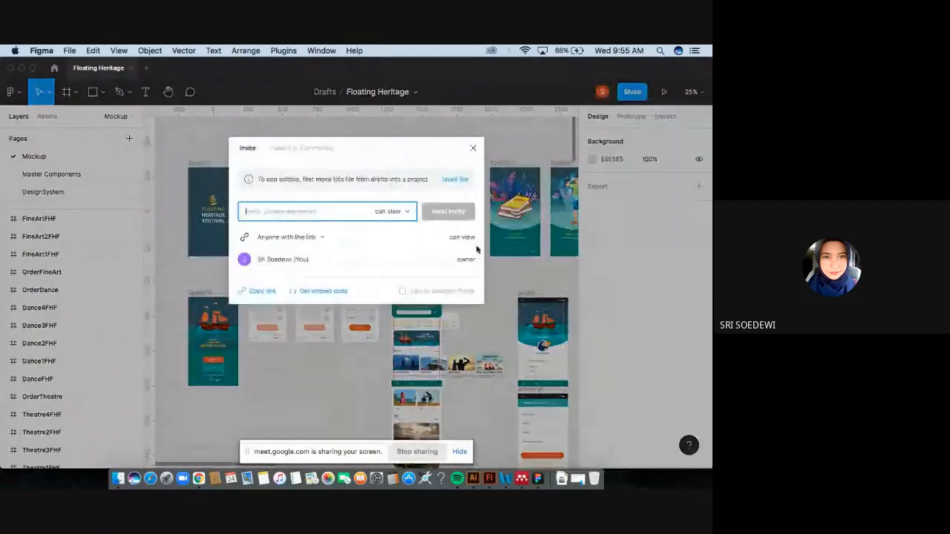
click(264, 292)
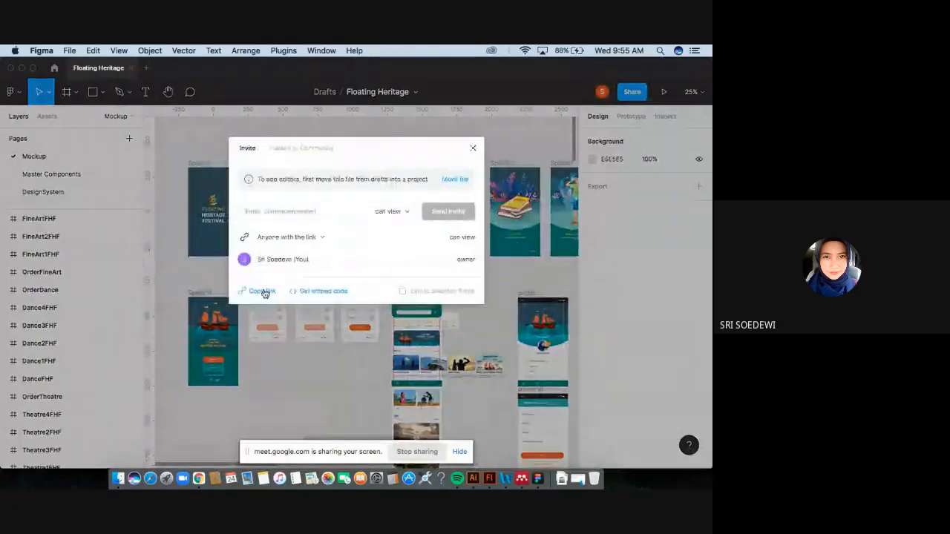
click(473, 148)
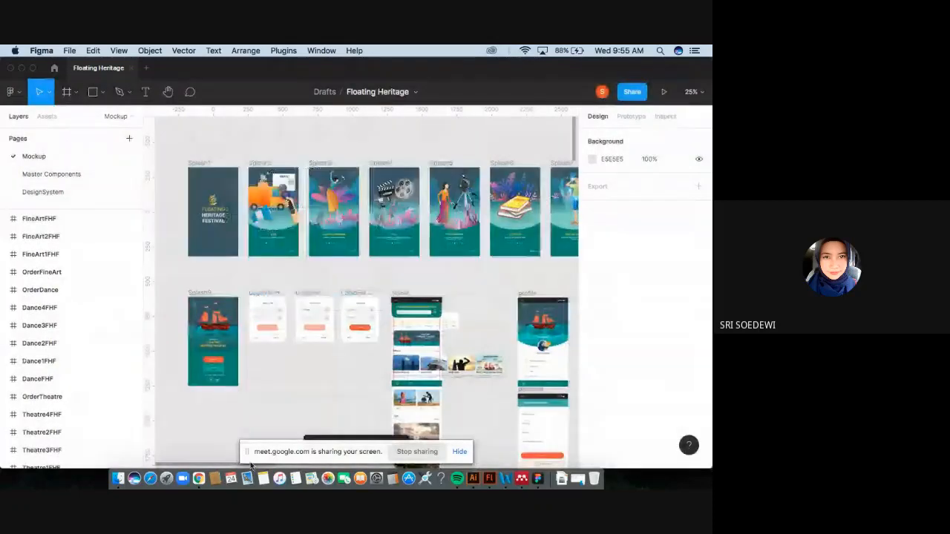
Switch to the Google Meet tab in Chrome and admit the waiting participant to the call.
click(199, 478)
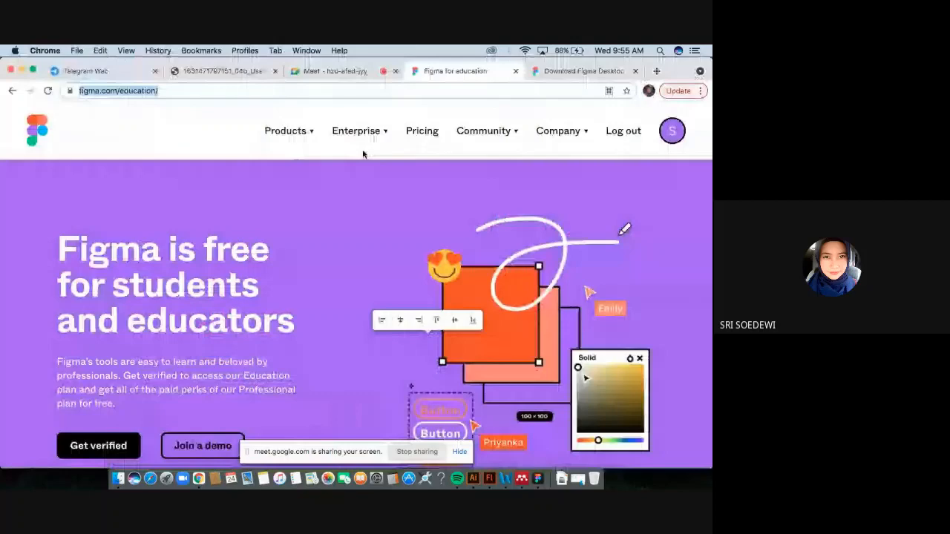
click(336, 72)
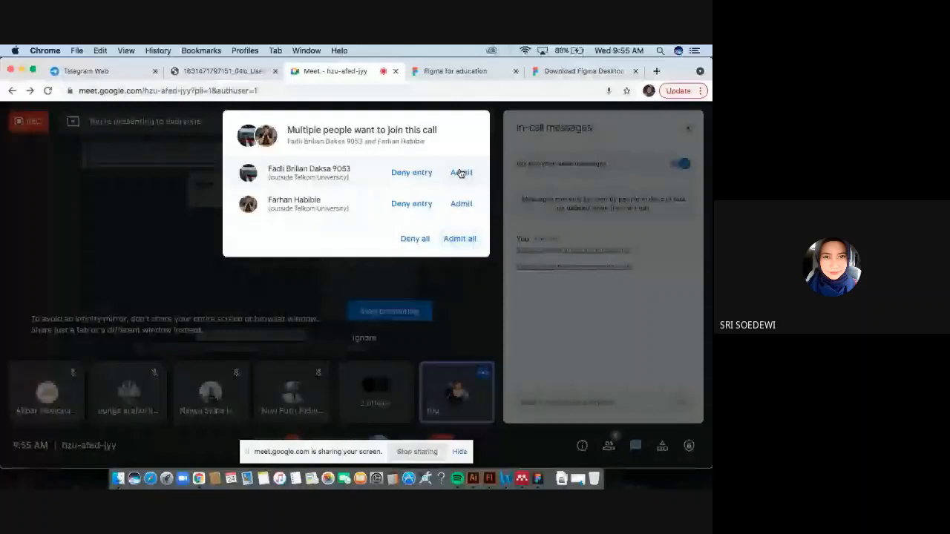
click(460, 173)
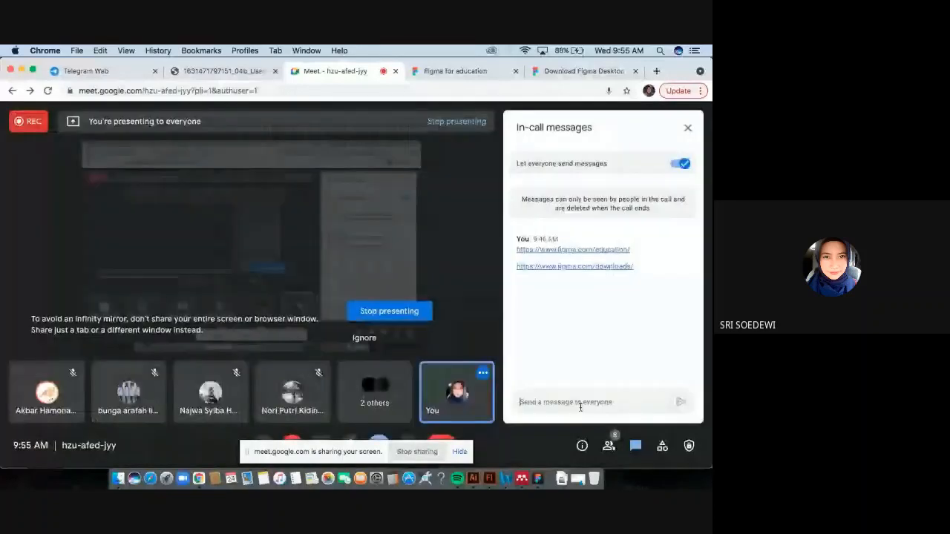
Paste the copied Figma file link into the in-call chat and send it.
key(Return)
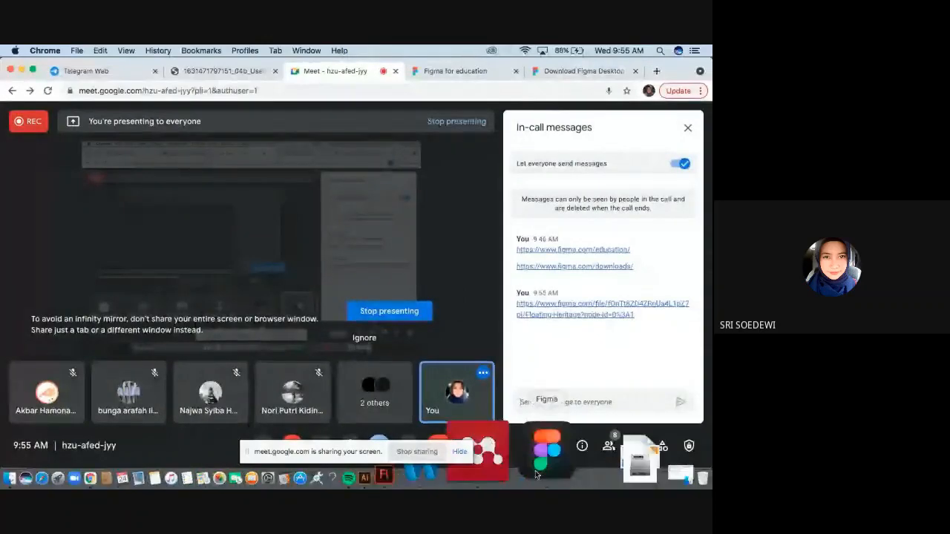
Switch to Figma and browse the Floating Heritage file's mockup frames across the canvas.
click(546, 453)
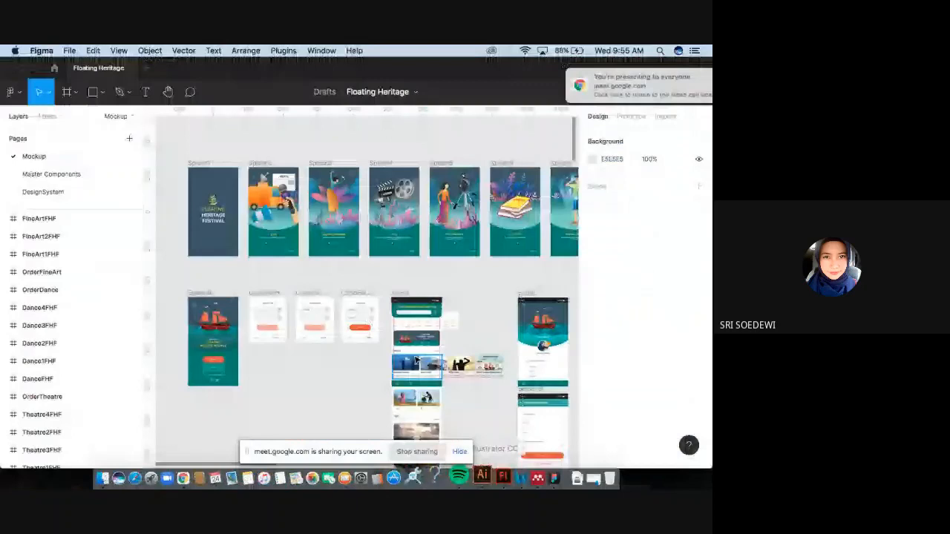
scroll(501, 250, up, 2)
scroll(502, 250, right, 1)
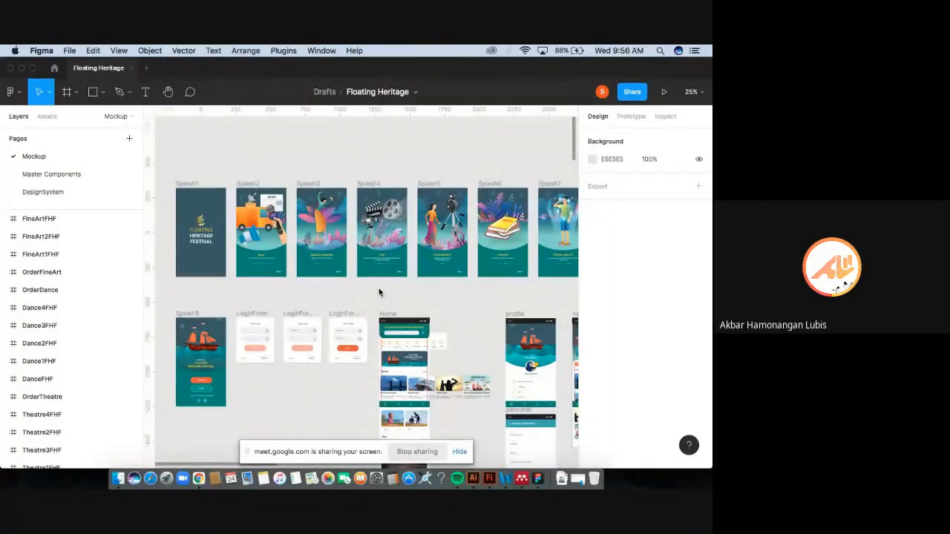
scroll(457, 275, right, 1)
scroll(457, 273, down, 5)
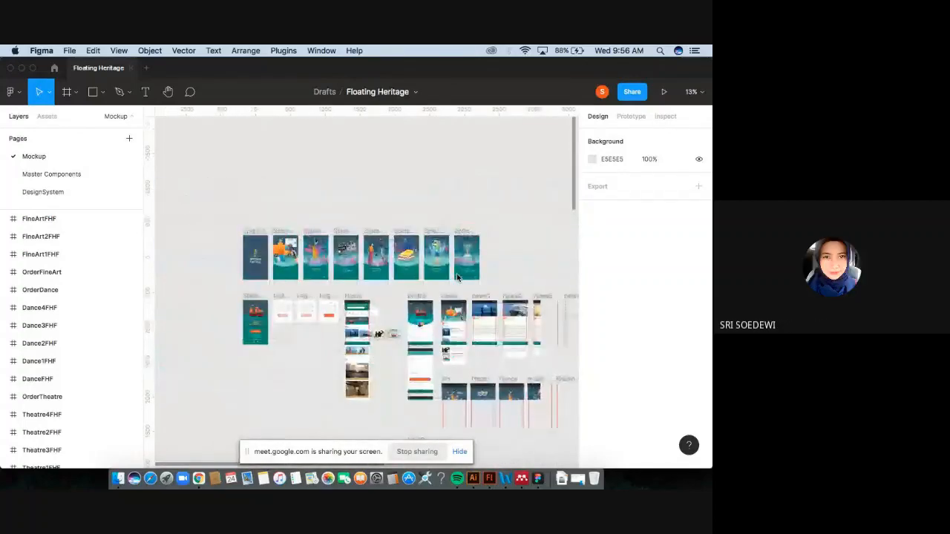
scroll(456, 274, right, 2)
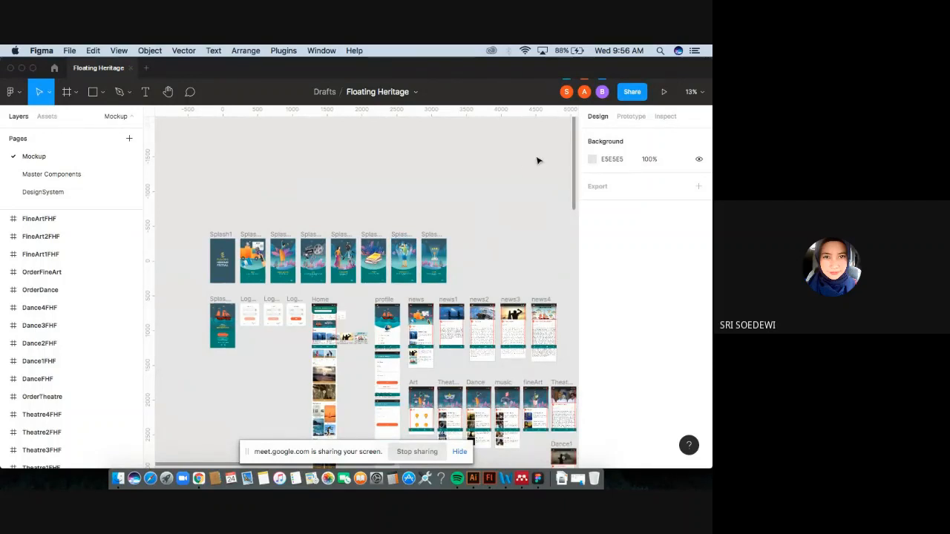
scroll(522, 205, down, 3)
scroll(522, 206, right, 1)
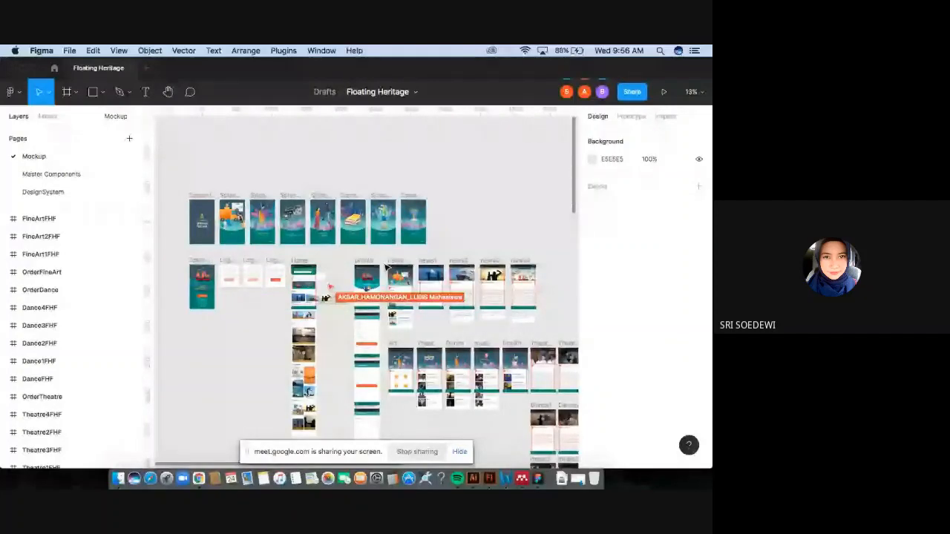
scroll(386, 267, right, 1)
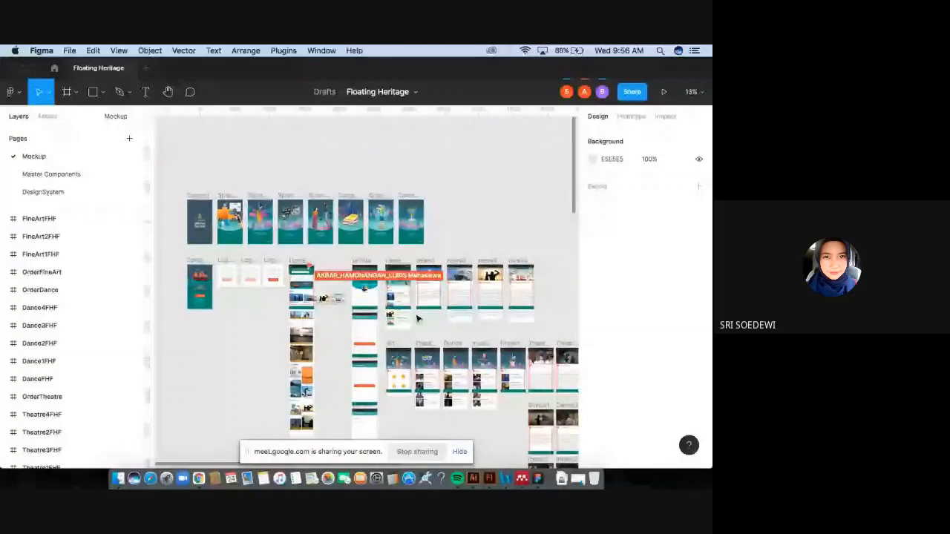
scroll(417, 318, down, 4)
scroll(418, 318, right, 4)
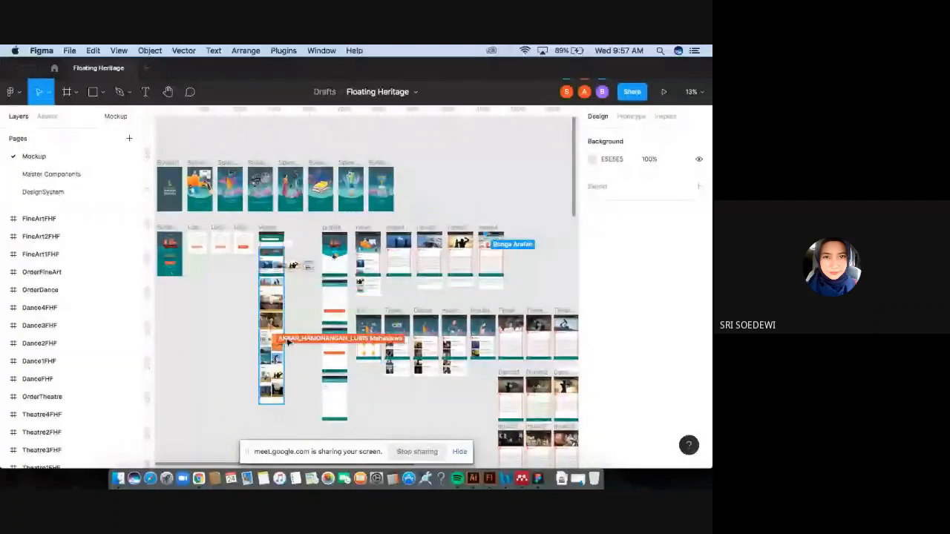
scroll(287, 342, left, 2)
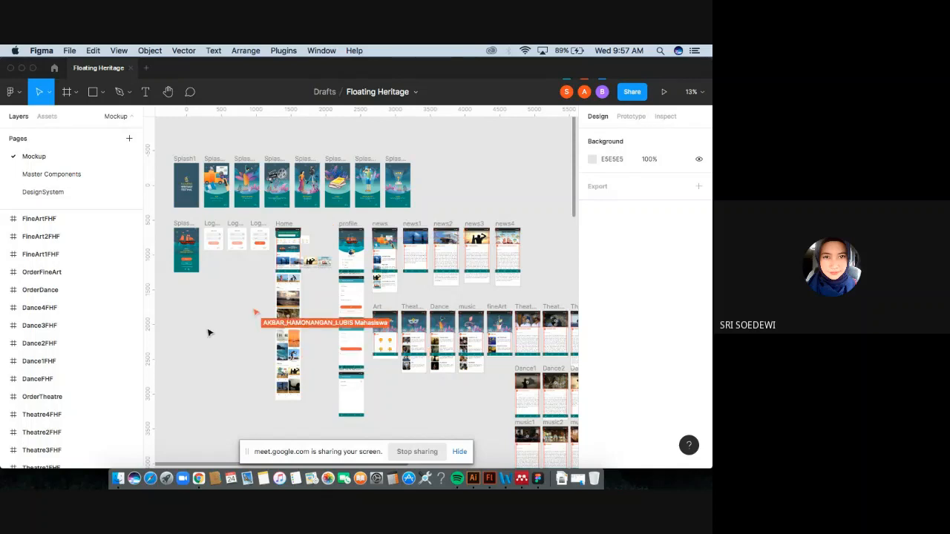
Go to the file browser's Drafts and create a new design file.
click(54, 68)
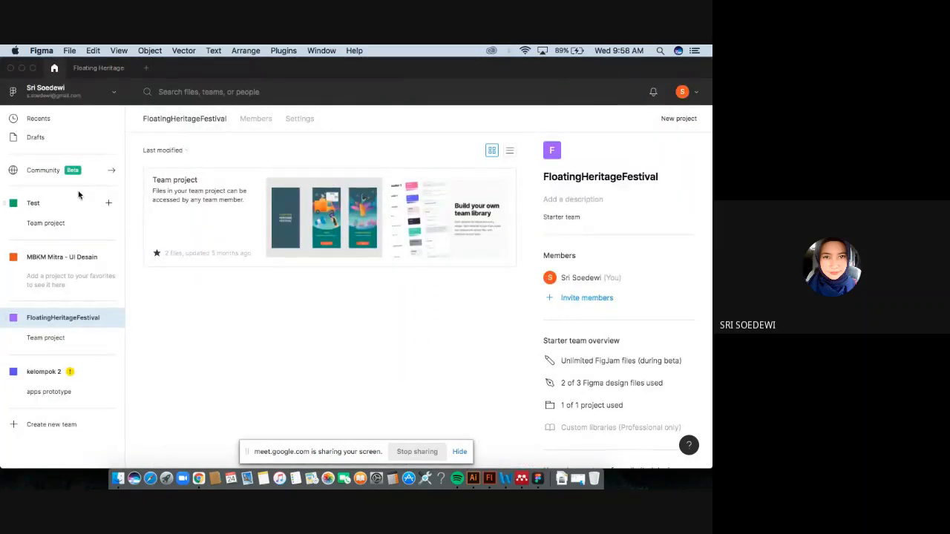
click(47, 138)
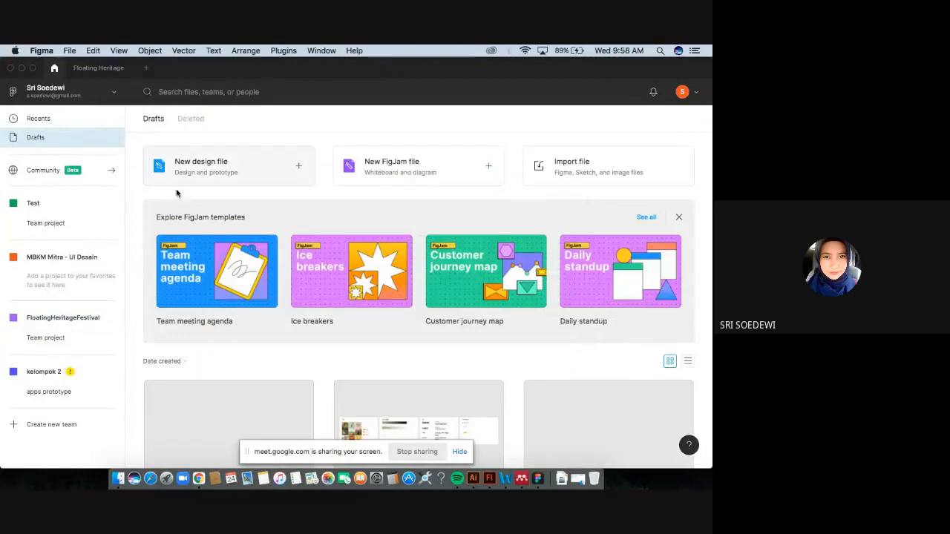
click(280, 166)
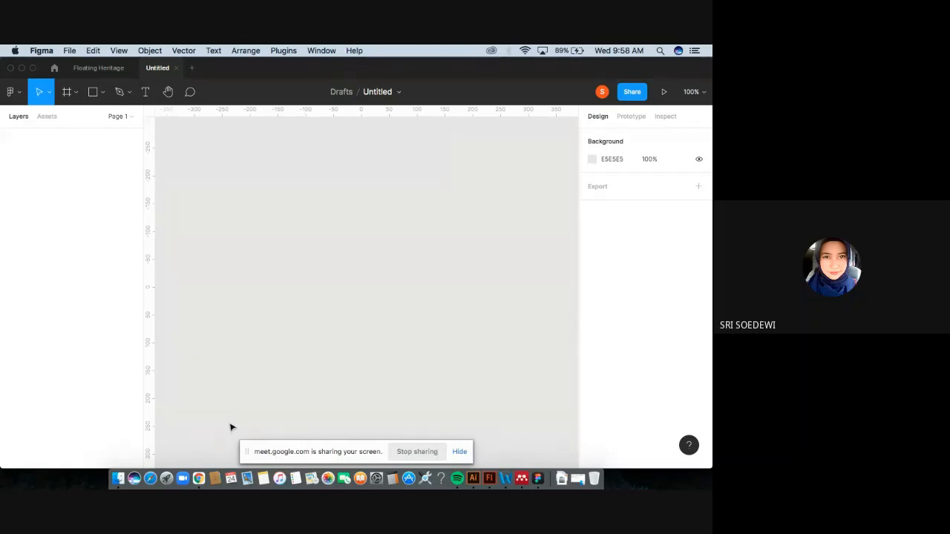
Switch to the UserFlow PDF tab in Chrome and read the Sign-Up through Keranjang task flows.
click(200, 453)
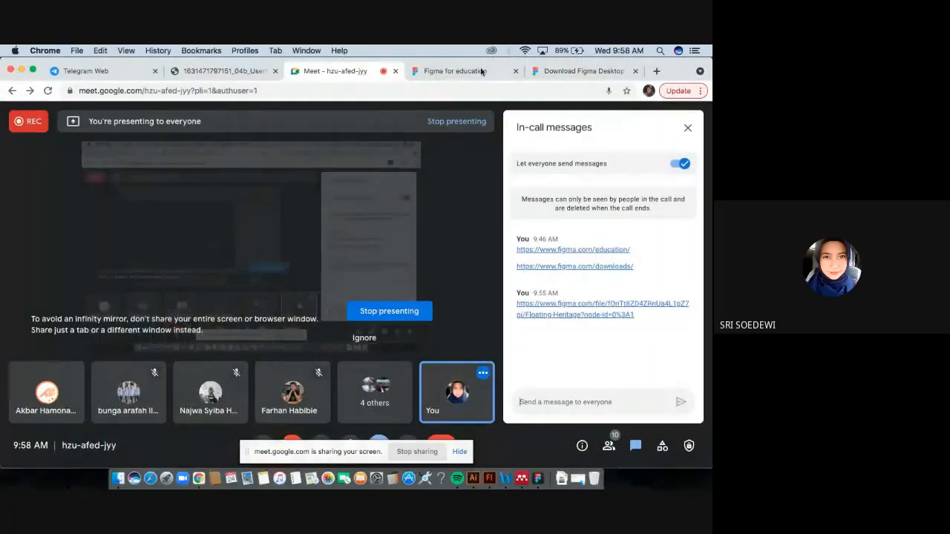
click(221, 71)
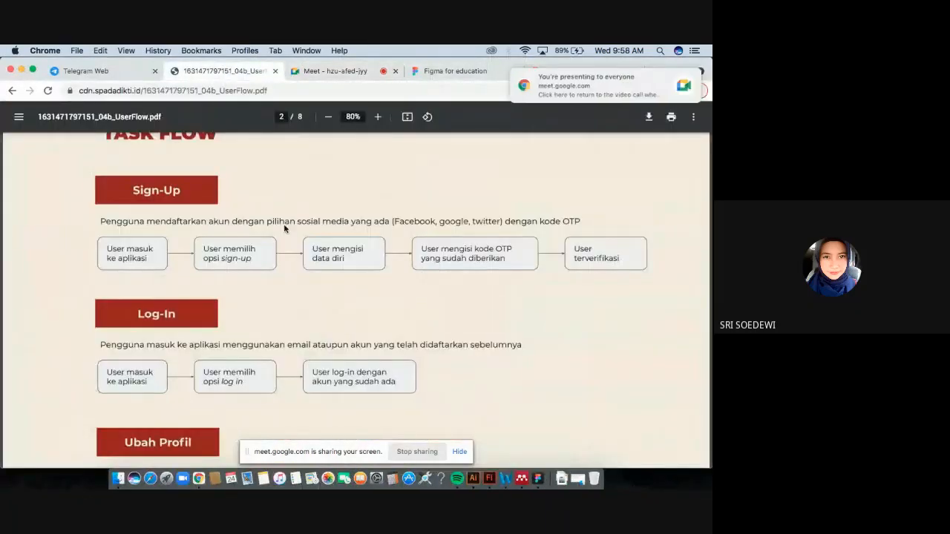
scroll(284, 228, down, 1)
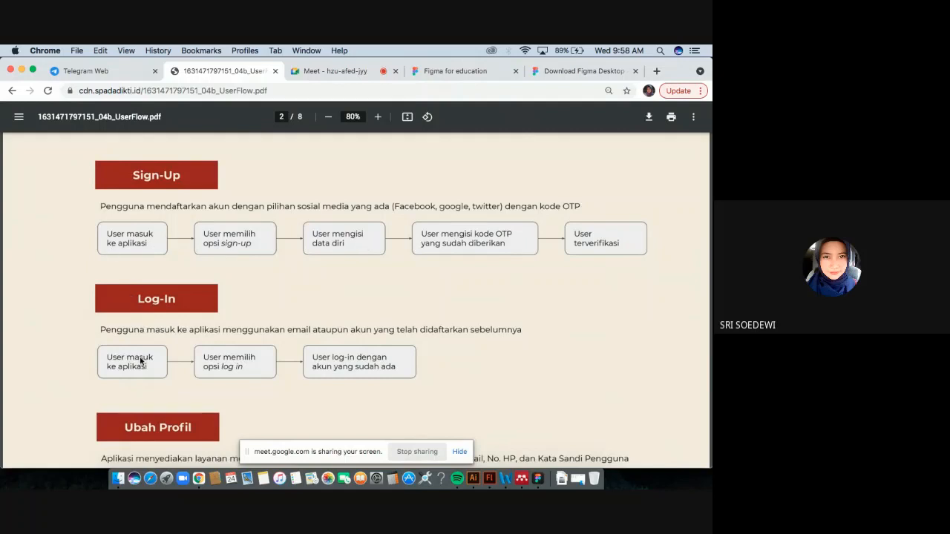
scroll(144, 369, down, 2)
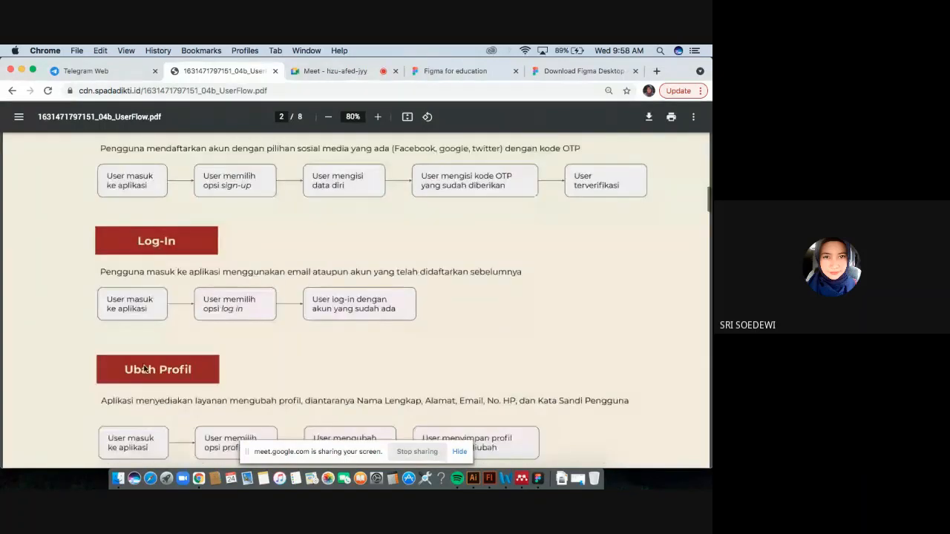
scroll(186, 364, down, 3)
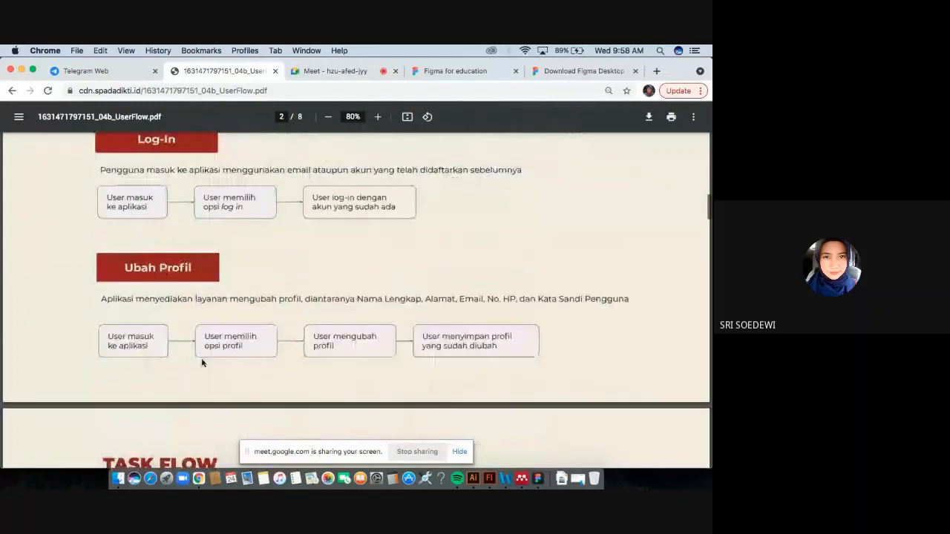
scroll(201, 362, down, 5)
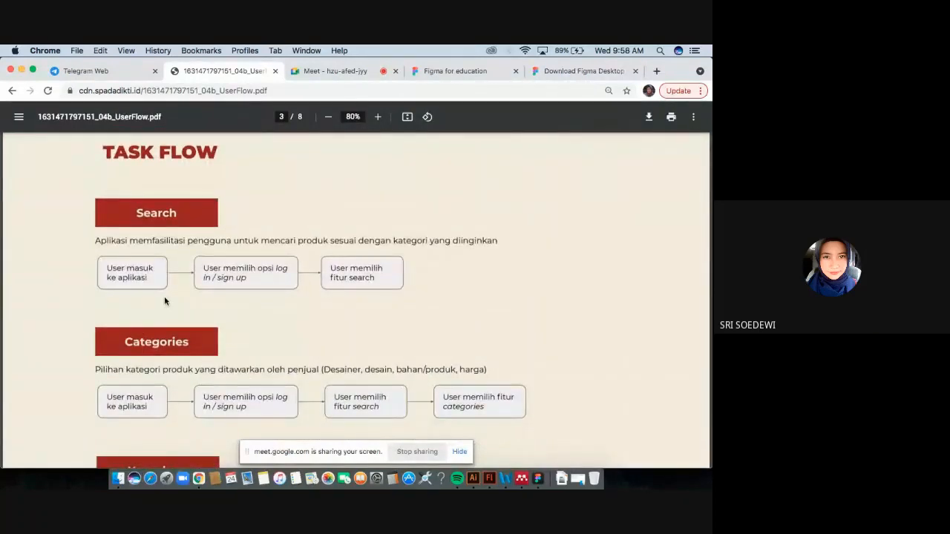
scroll(231, 380, down, 3)
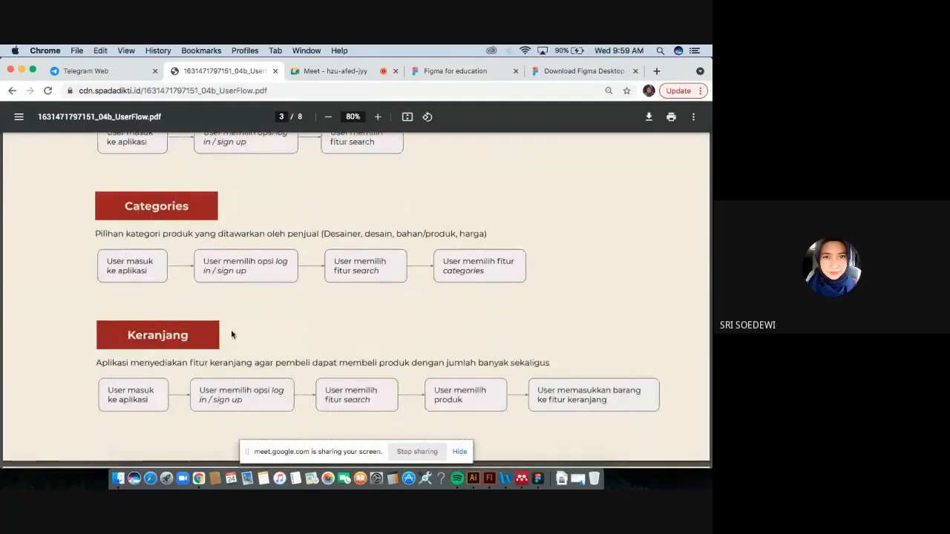
scroll(231, 331, down, 1)
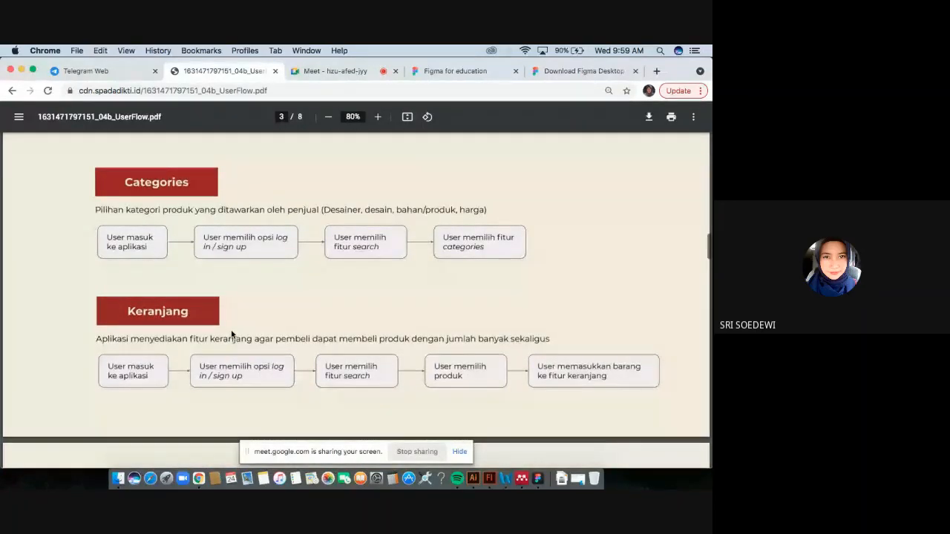
scroll(230, 334, down, 1)
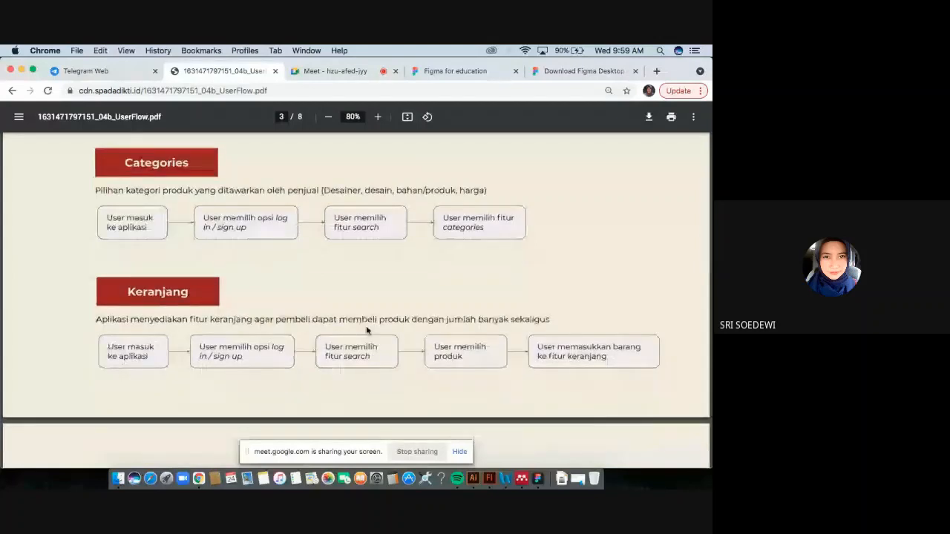
scroll(337, 363, down, 5)
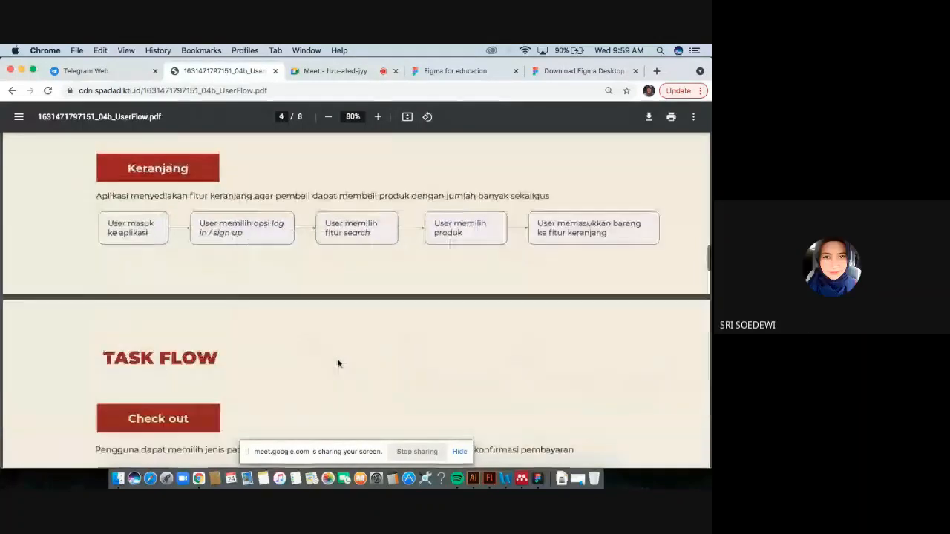
Scroll through the remaining task flows from Check out to Uang Virtual and back to Search.
scroll(337, 363, down, 6)
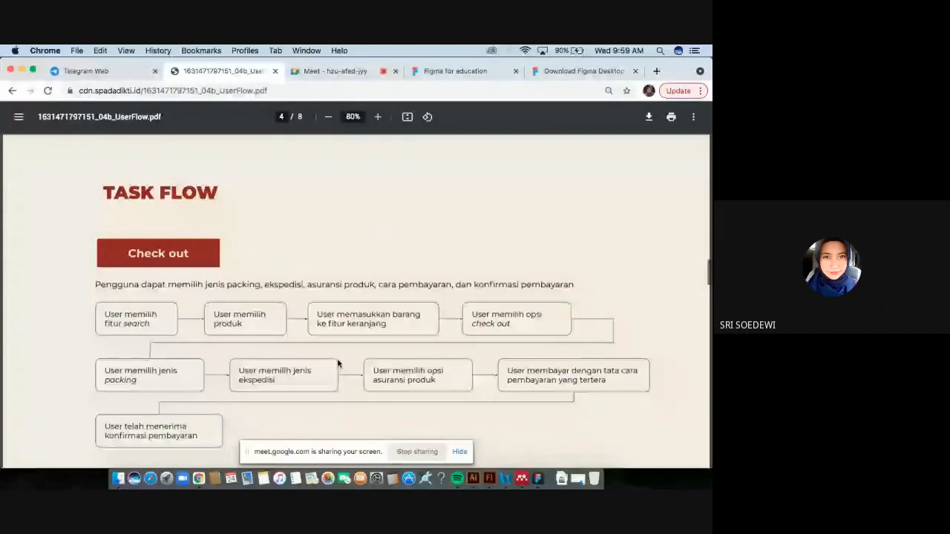
scroll(337, 364, down, 5)
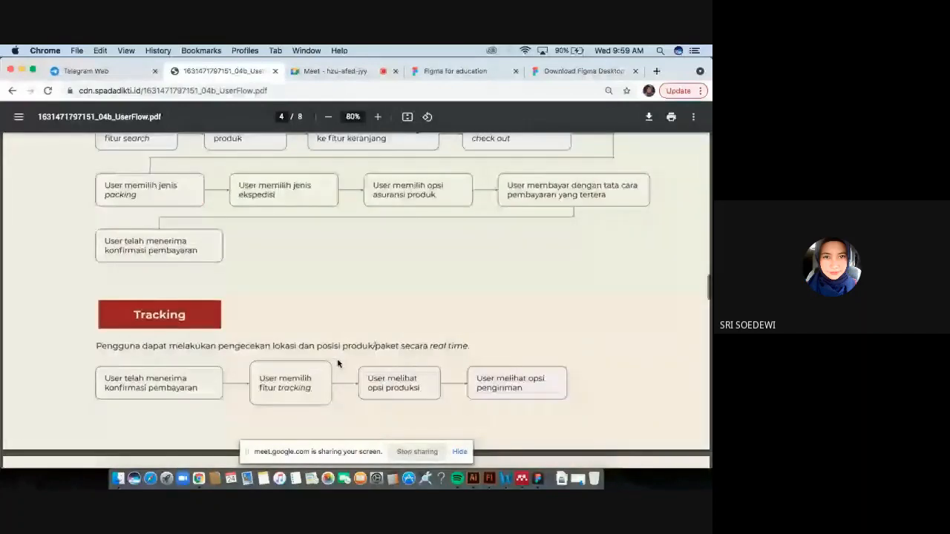
scroll(338, 364, down, 5)
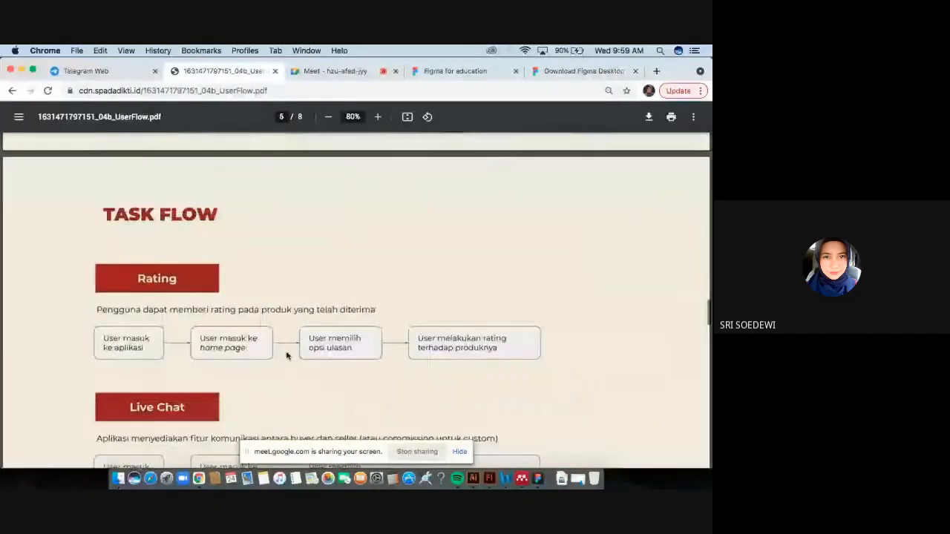
scroll(287, 355, down, 1)
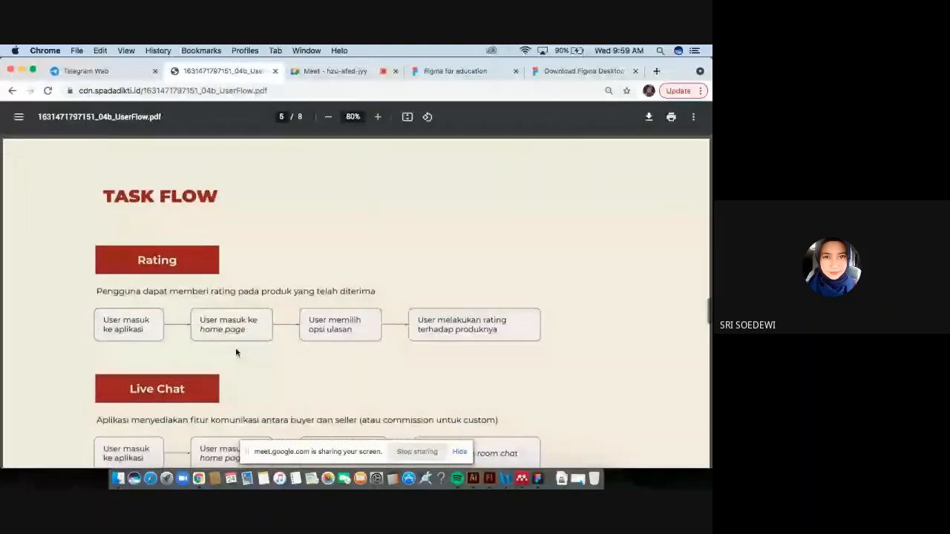
scroll(235, 350, down, 1)
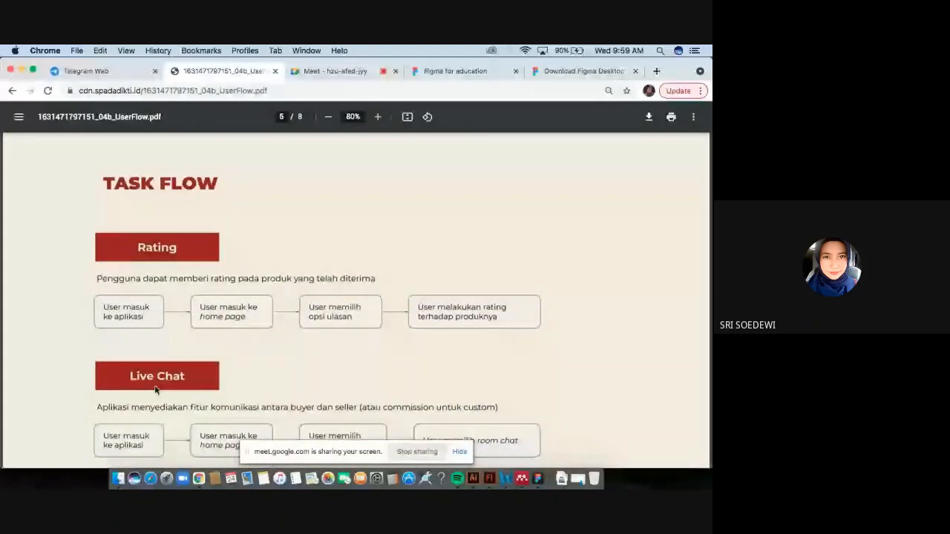
scroll(185, 377, down, 10)
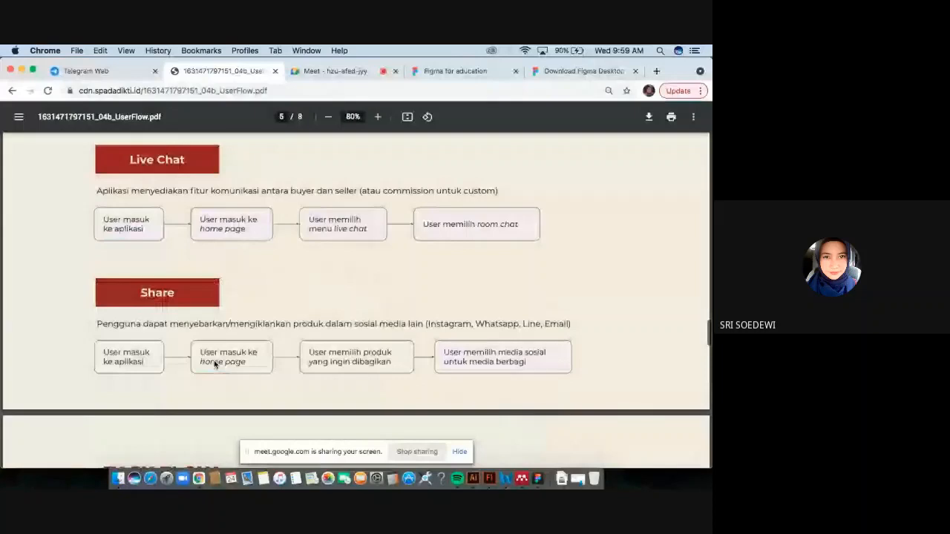
scroll(215, 363, down, 9)
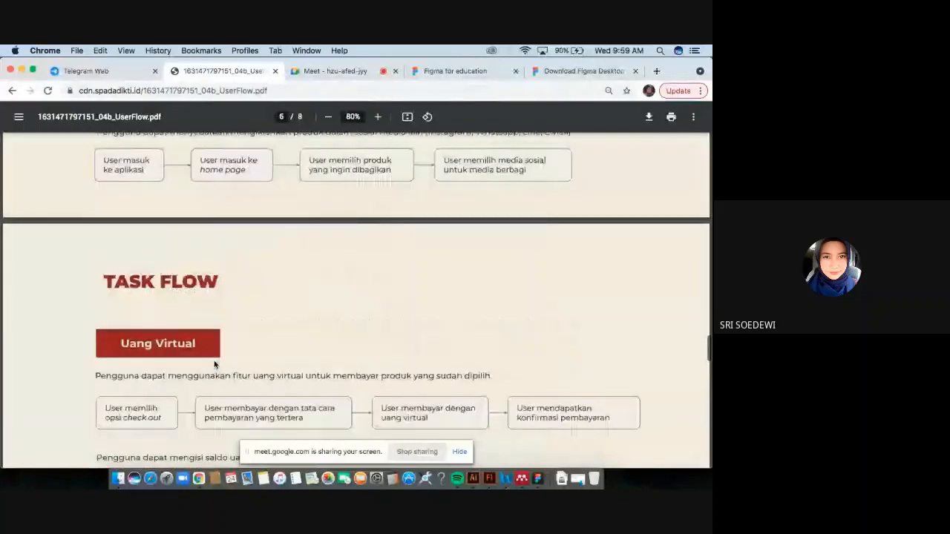
scroll(214, 364, up, 20)
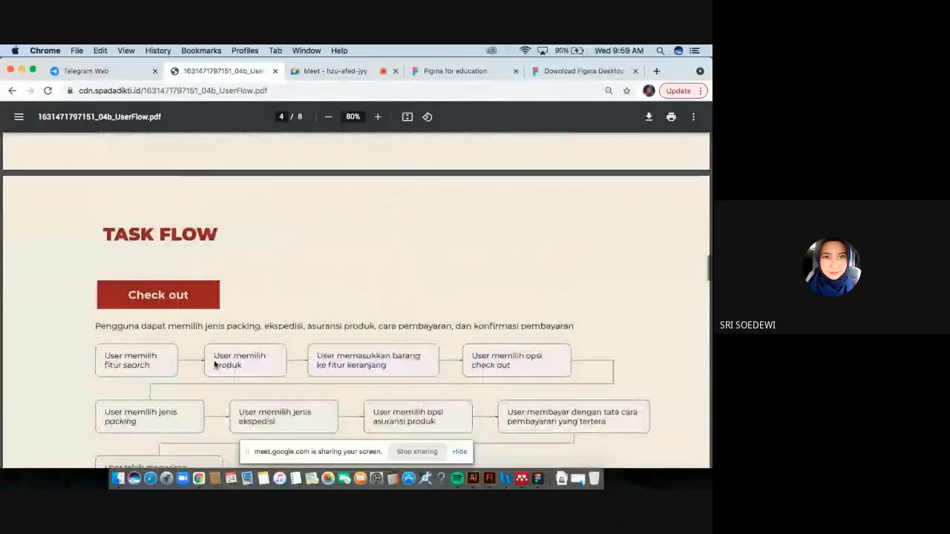
scroll(215, 364, up, 20)
scroll(214, 364, up, 2)
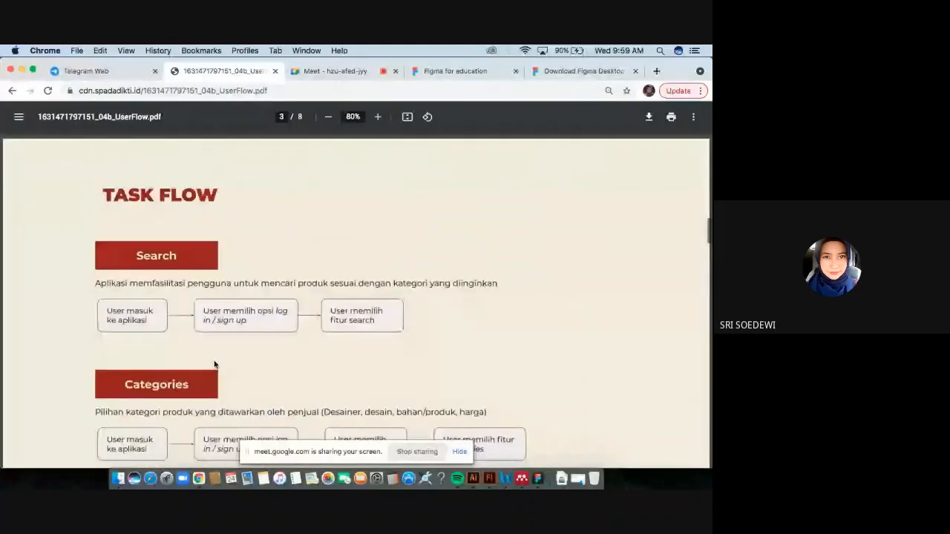
scroll(215, 364, down, 5)
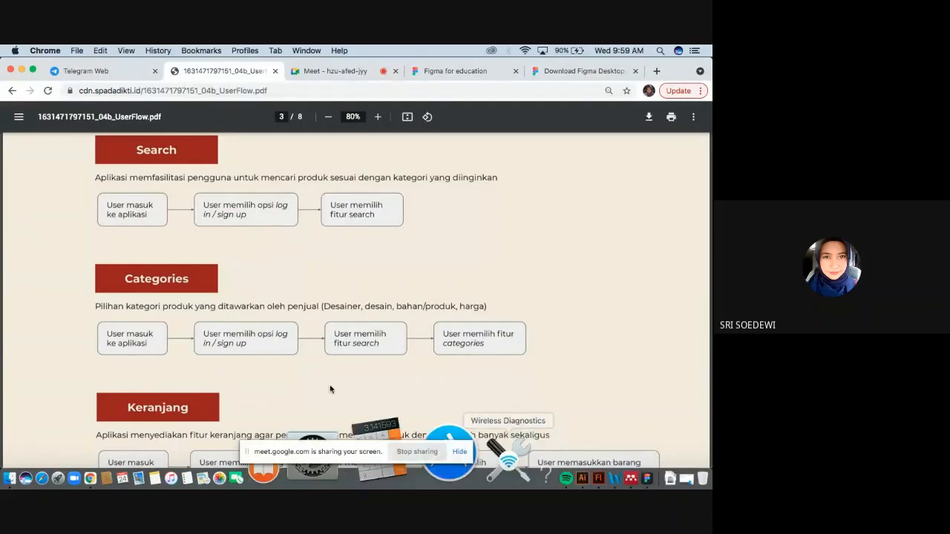
scroll(330, 390, up, 2)
scroll(284, 353, down, 1)
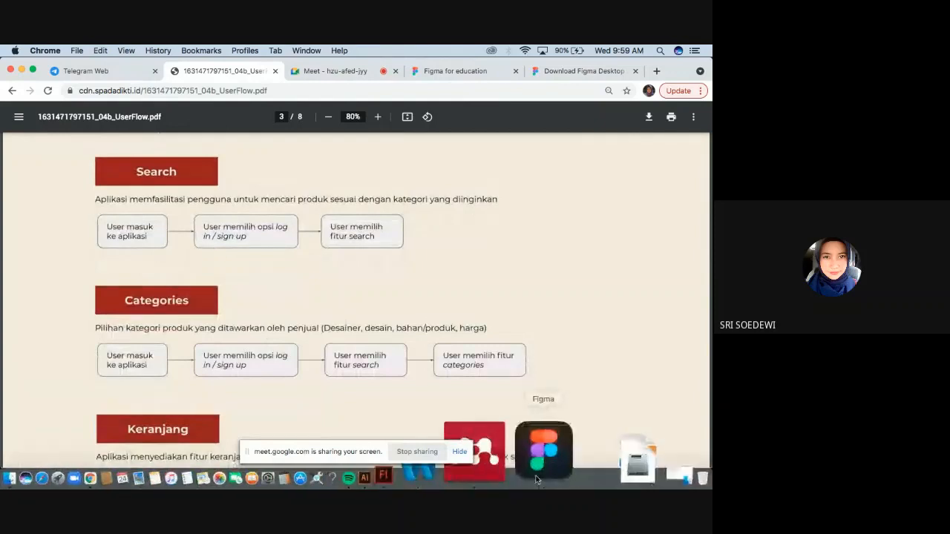
Switch to Figma and rename the new file's first page to PROTOTYPE.
click(537, 480)
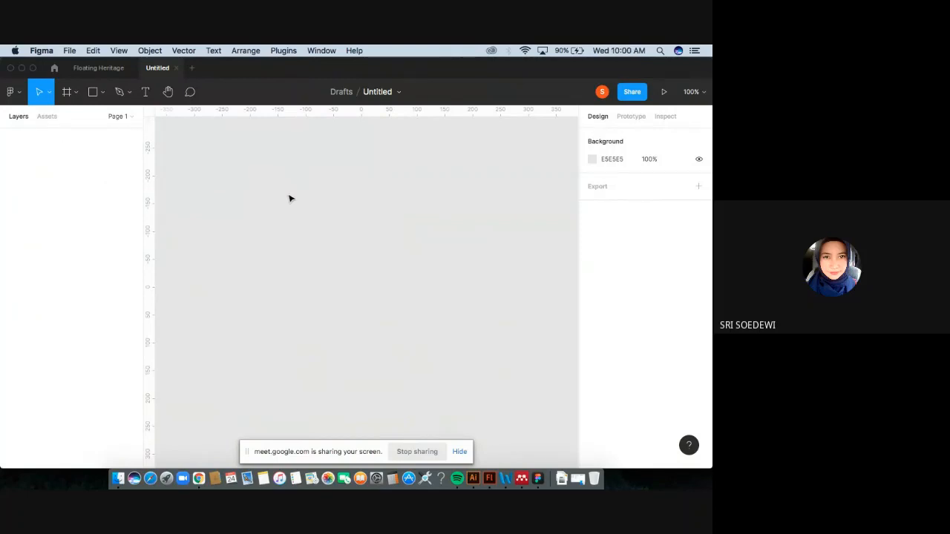
click(127, 116)
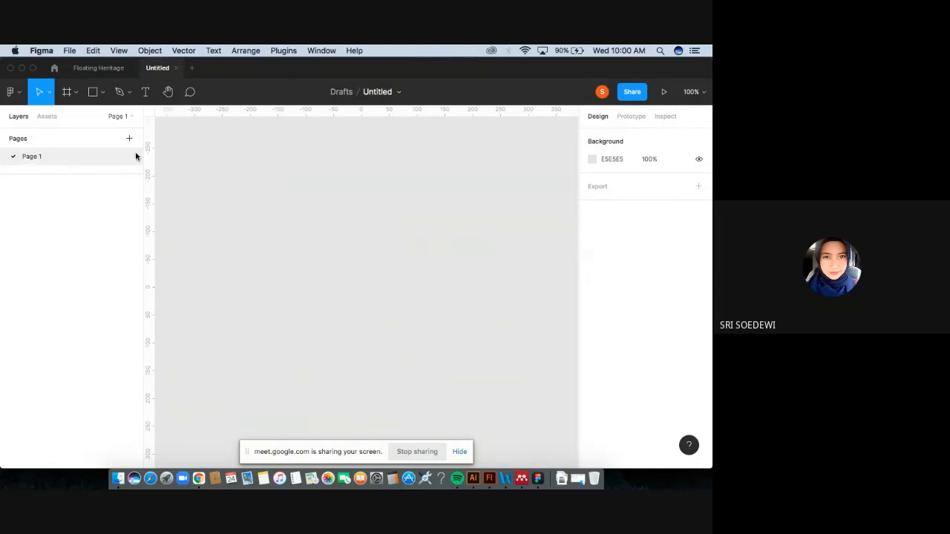
double_click(37, 158)
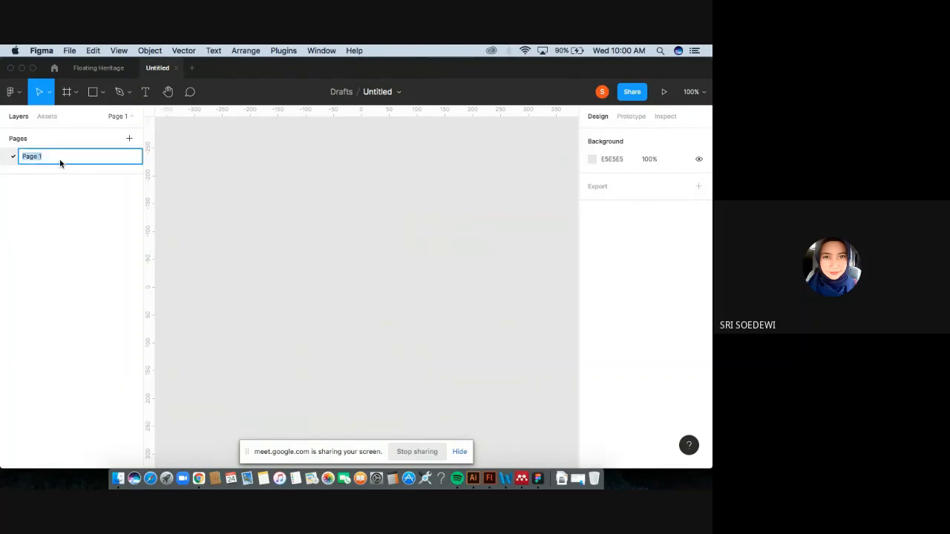
click(49, 181)
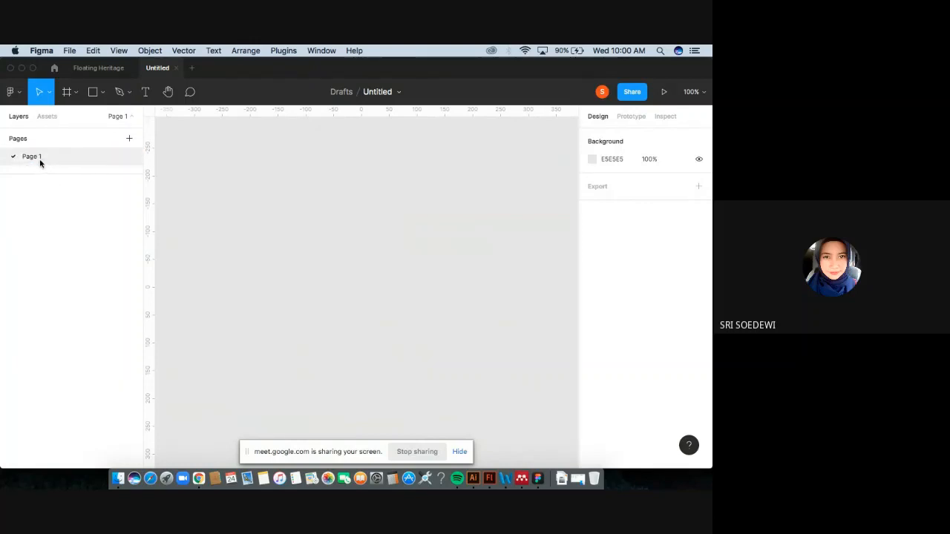
double_click(39, 158)
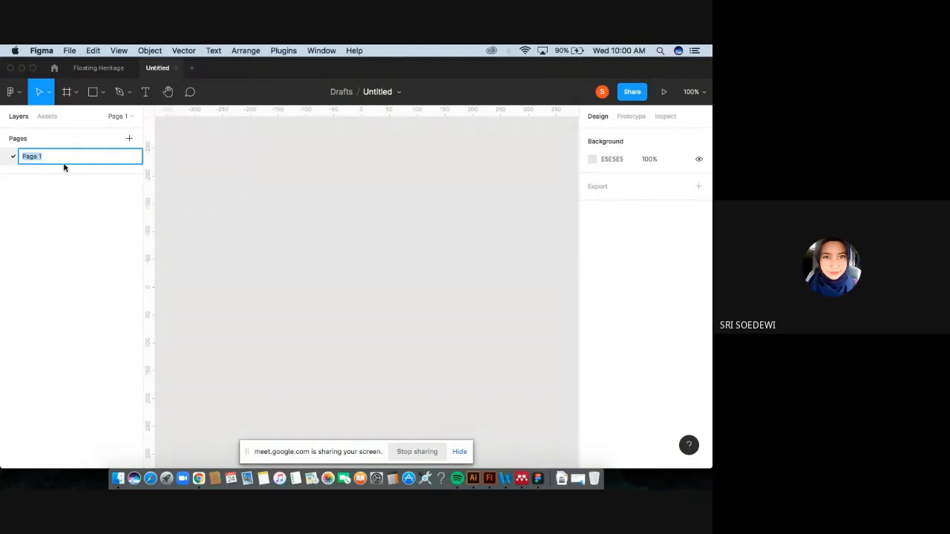
text(PROTOTYPE)
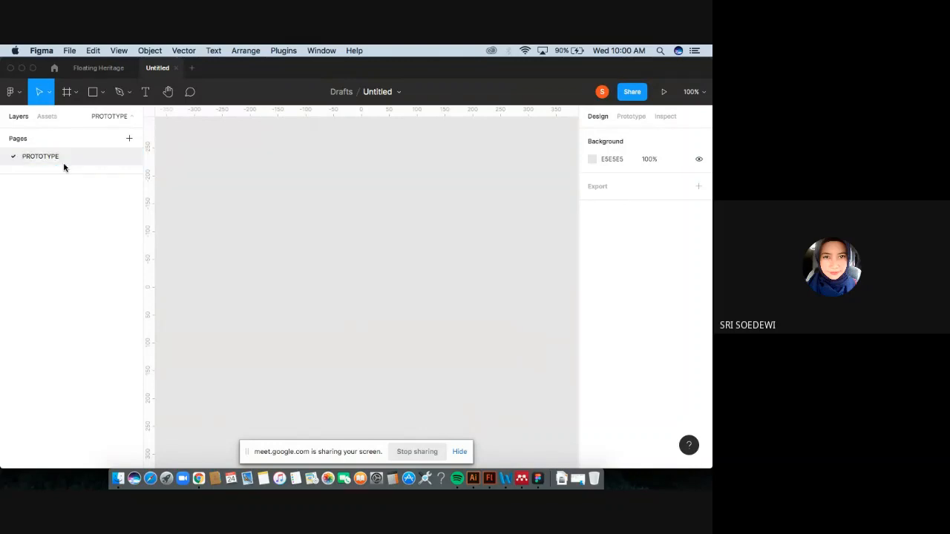
key(Return)
Rename the page to PROTOTYPING.
double_click(58, 160)
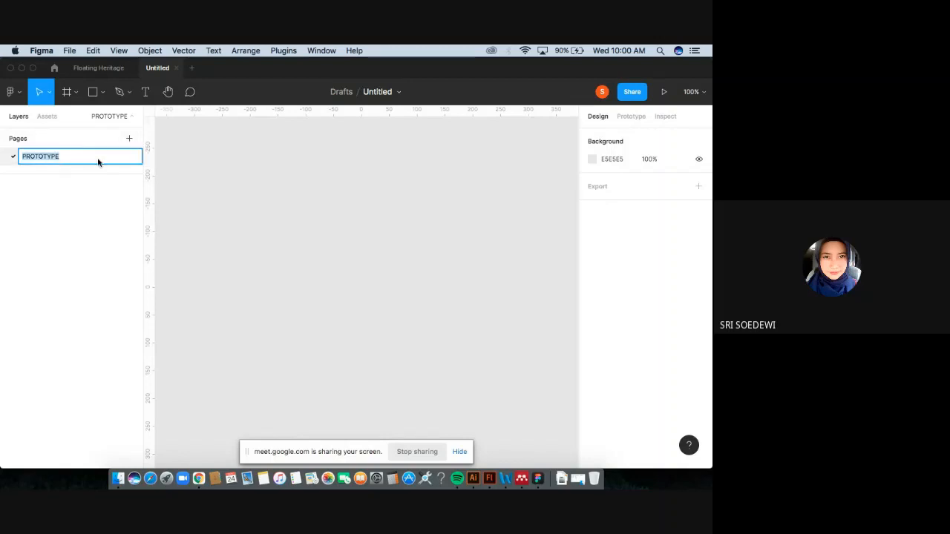
key(Right)
key(BackSpace)
text(ING)
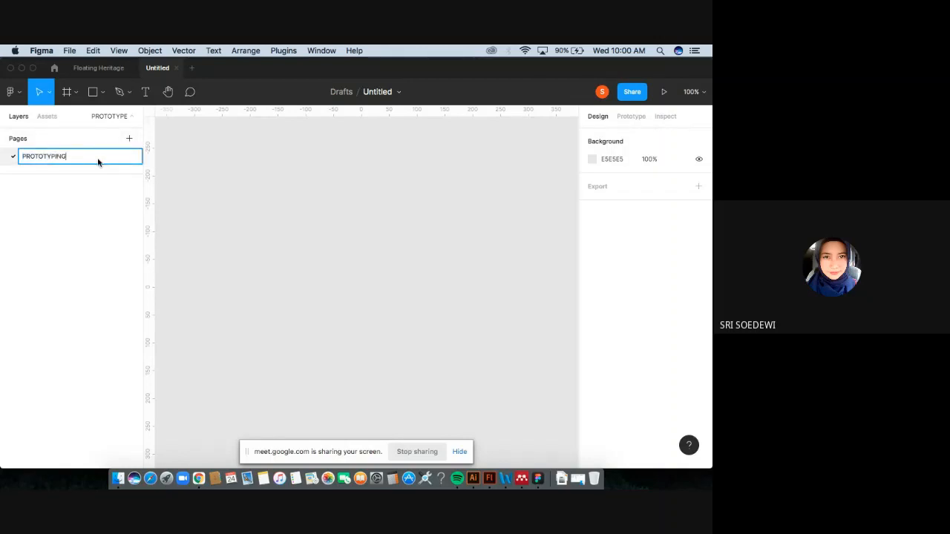
key(Return)
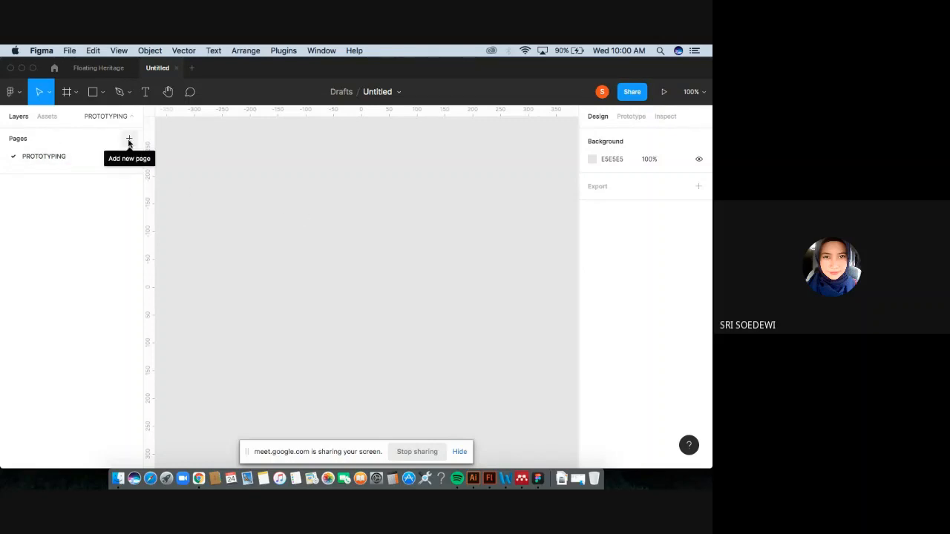
Add an Android preset frame (360 × 640) to the page with the Frame tool.
double_click(54, 157)
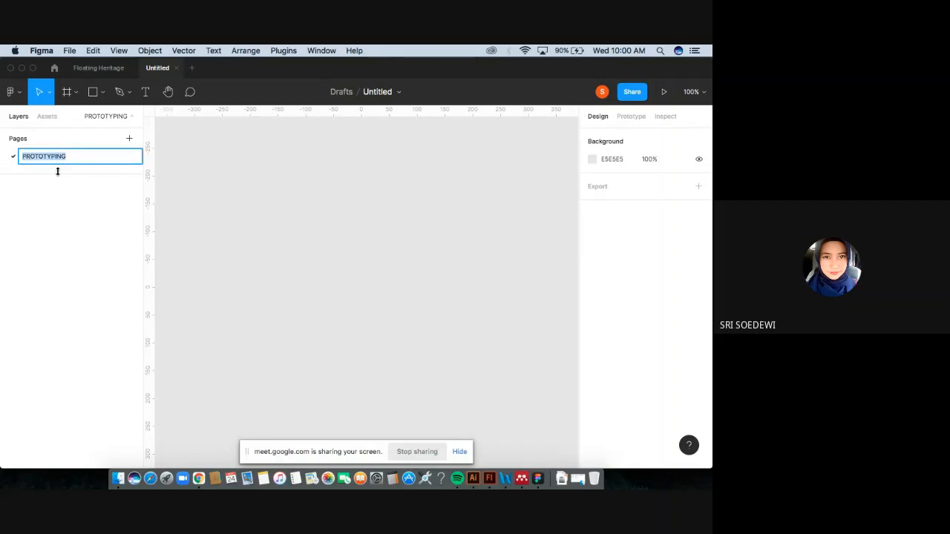
click(71, 183)
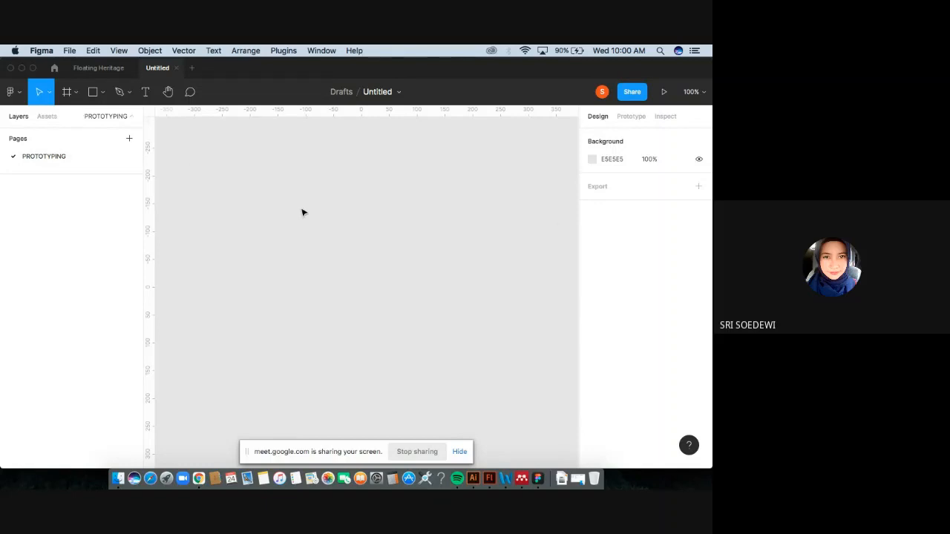
click(69, 95)
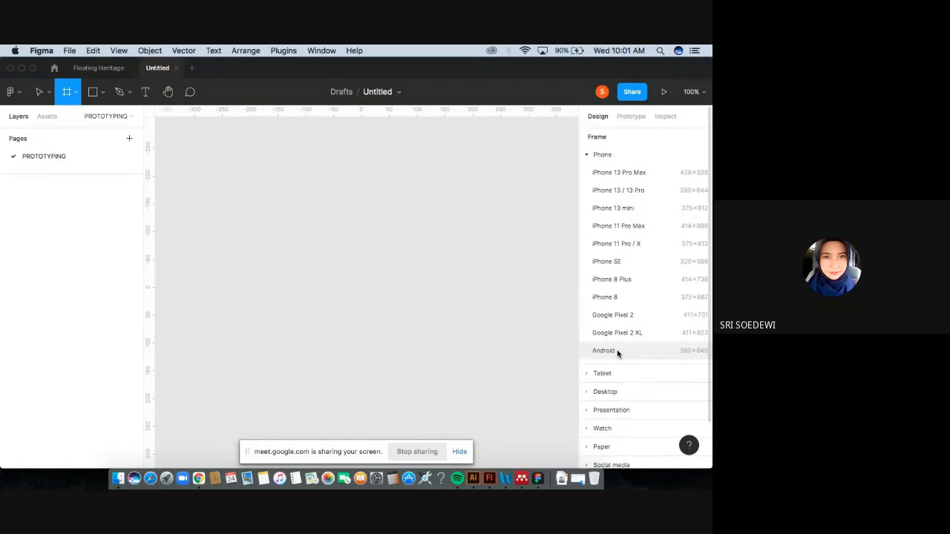
scroll(621, 351, down, 1)
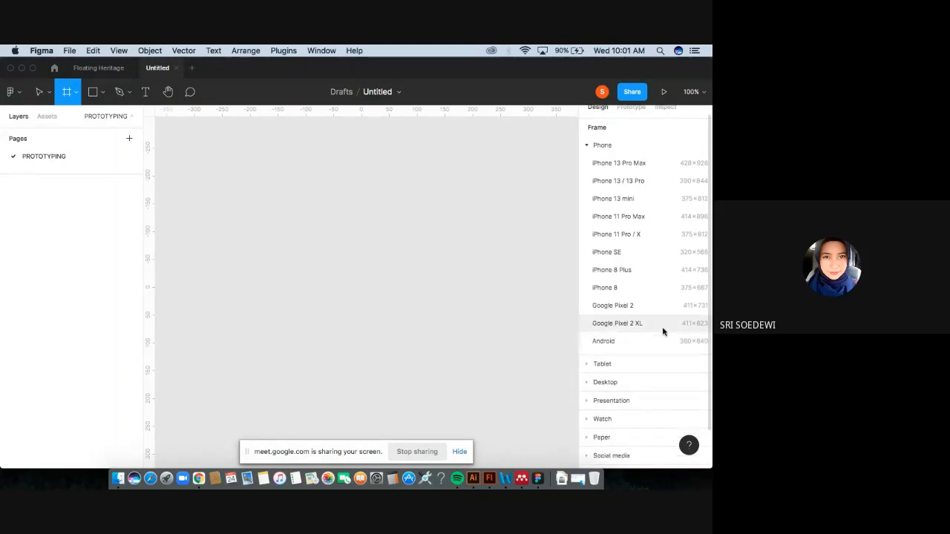
click(620, 342)
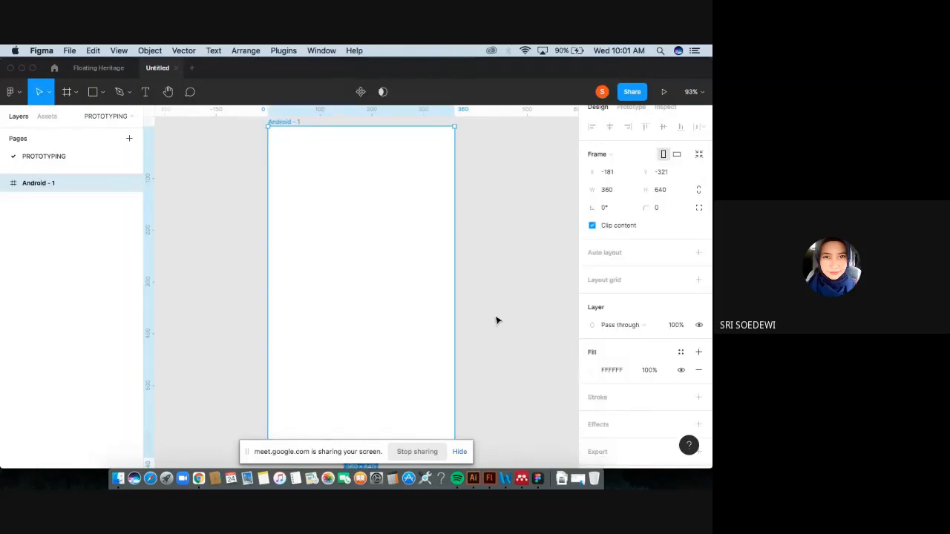
Zoom out and select the Android frame to check its size and properties.
key(minus)
click(435, 334)
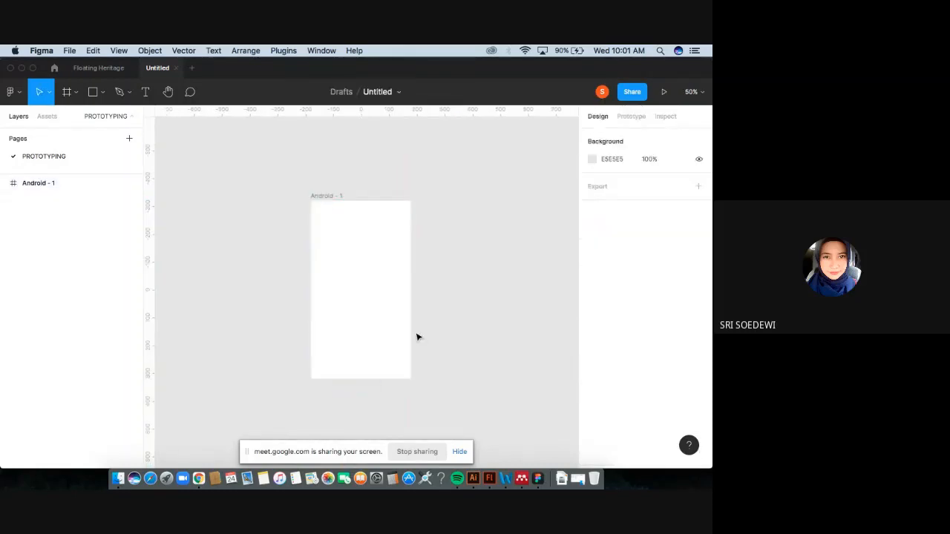
scroll(417, 336, right, 3)
click(326, 301)
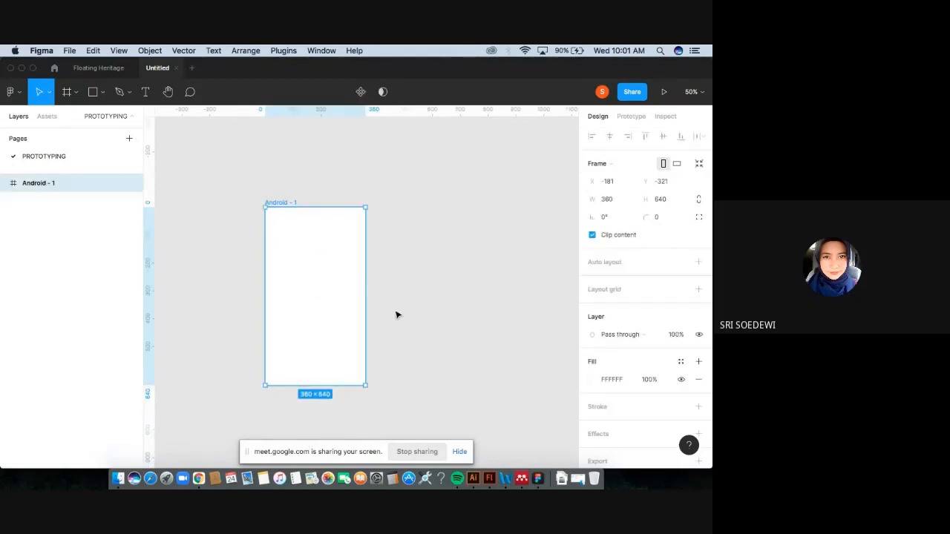
click(396, 315)
click(320, 281)
click(394, 319)
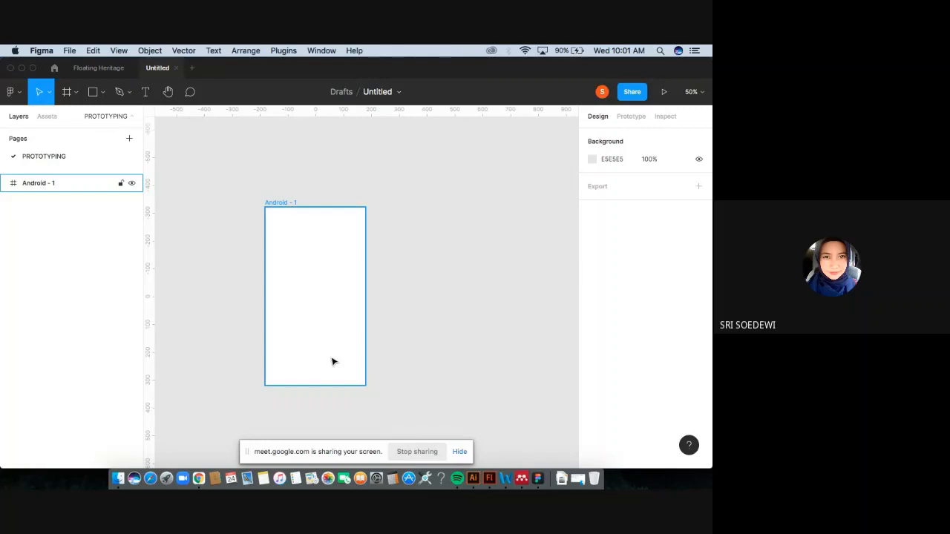
Zoom in and out on the Android frame and pan around the canvas.
key(super+plus)
key(super+minus)
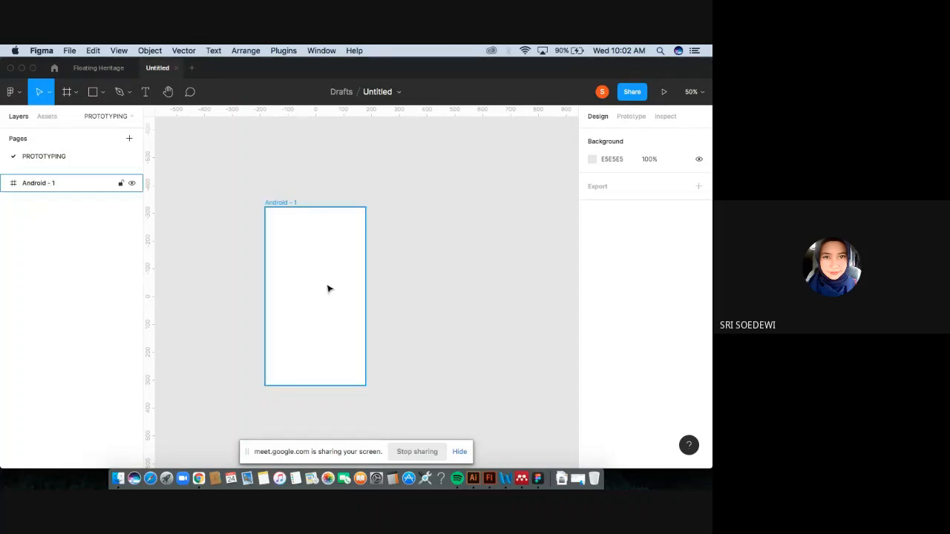
scroll(329, 288, down, 2)
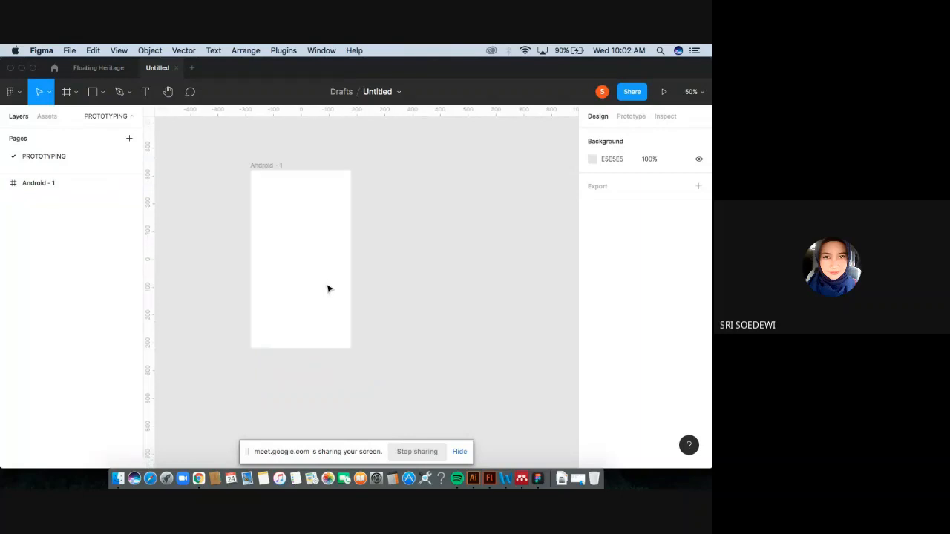
key(super+plus)
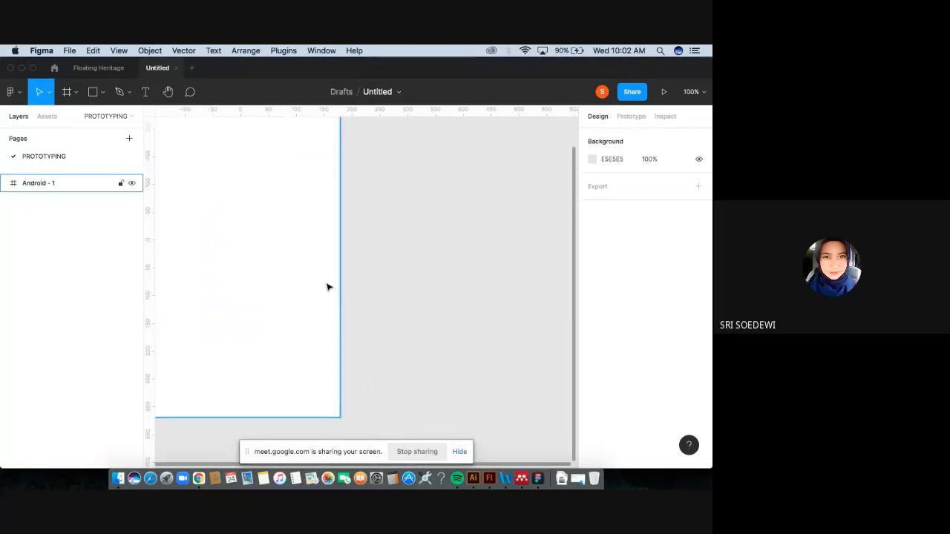
scroll(329, 287, left, 2)
scroll(329, 287, up, 2)
key(super+minus)
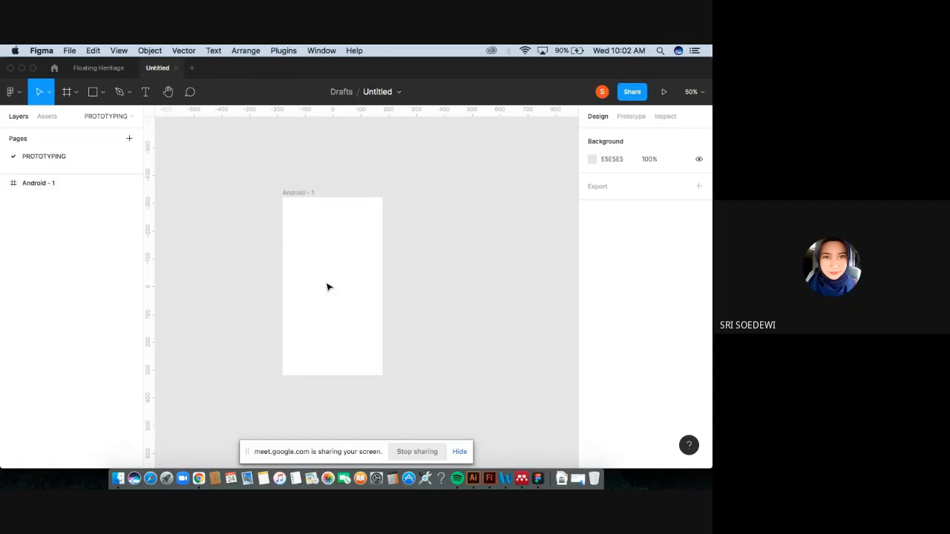
key(super+plus)
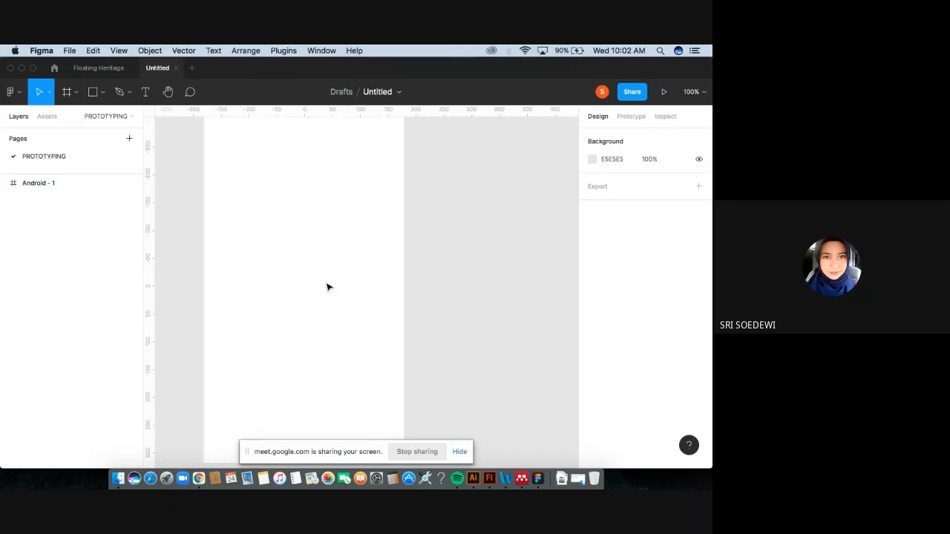
key(super+minus)
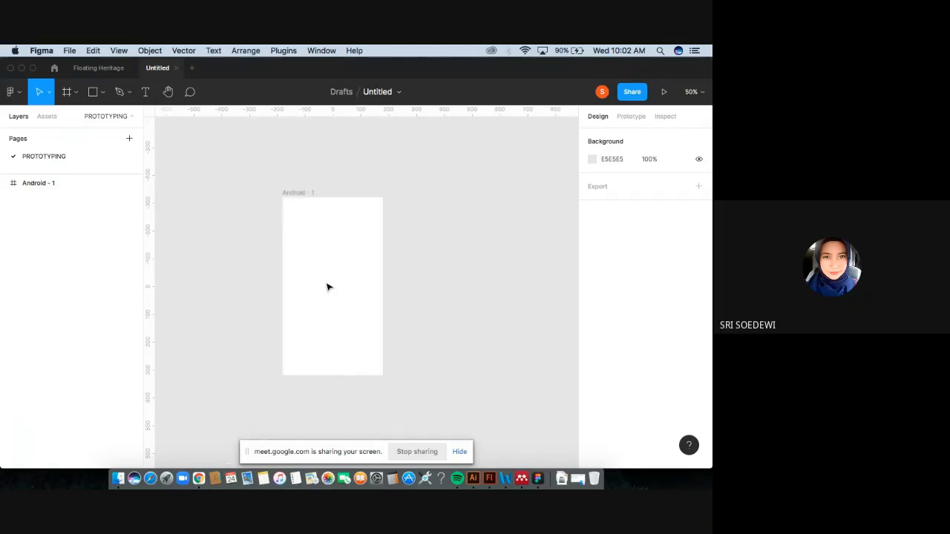
key(super+plus)
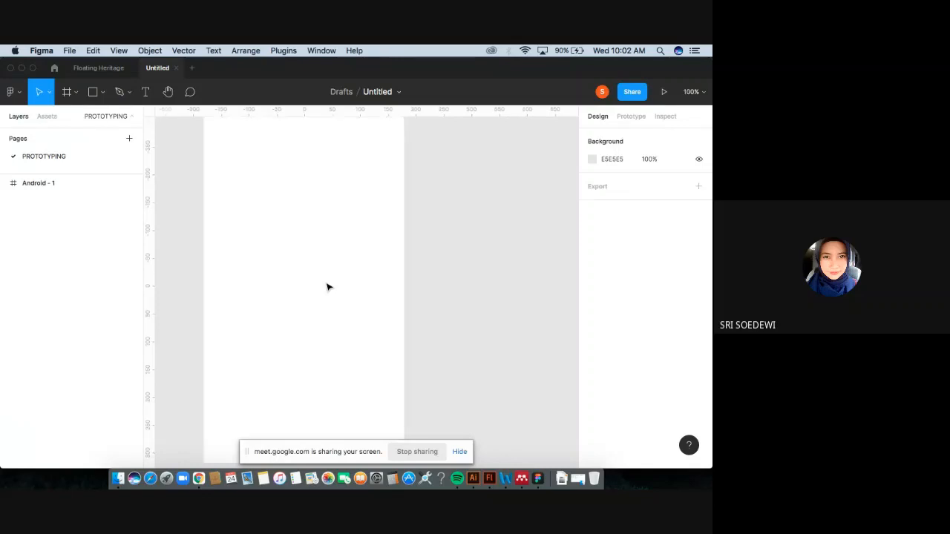
key(super+minus)
key(super+plus)
key(space)
drag(290, 242, 414, 312)
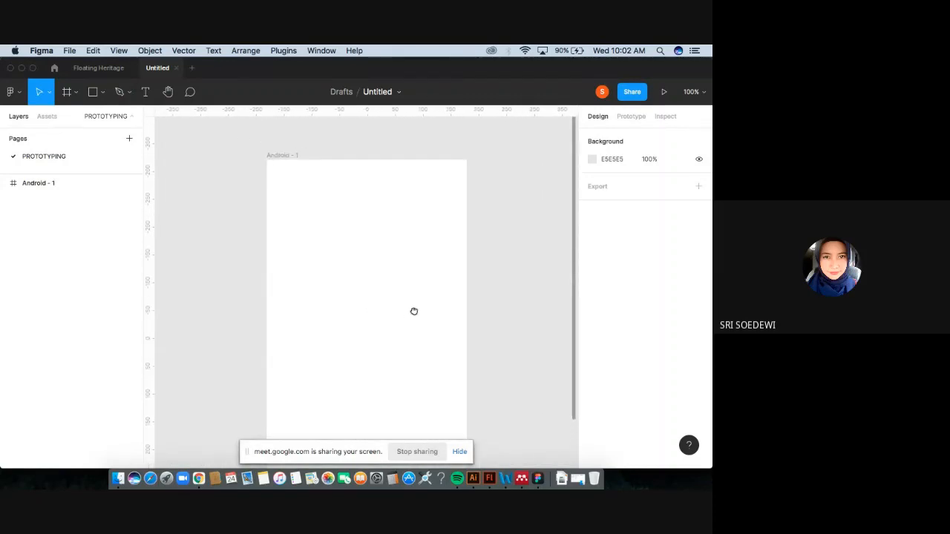
click(416, 314)
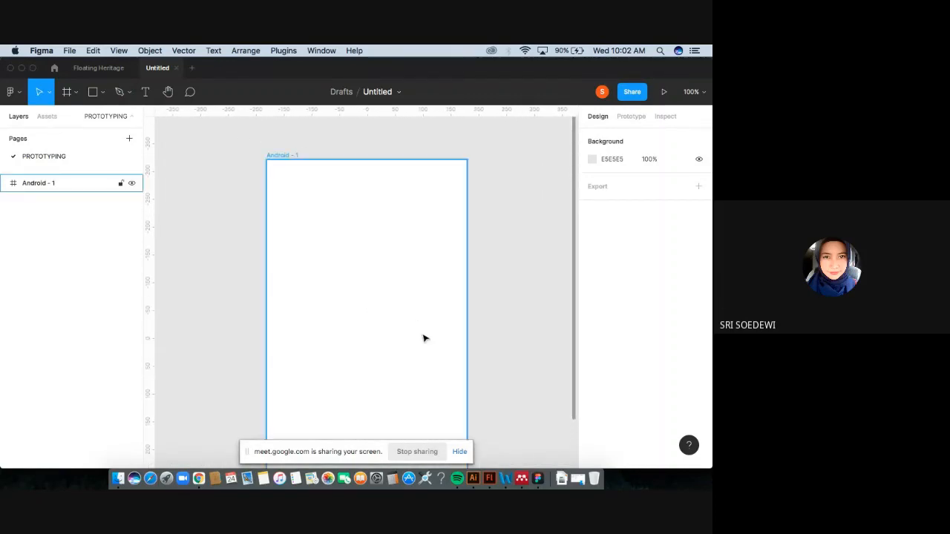
scroll(401, 338, right, 2)
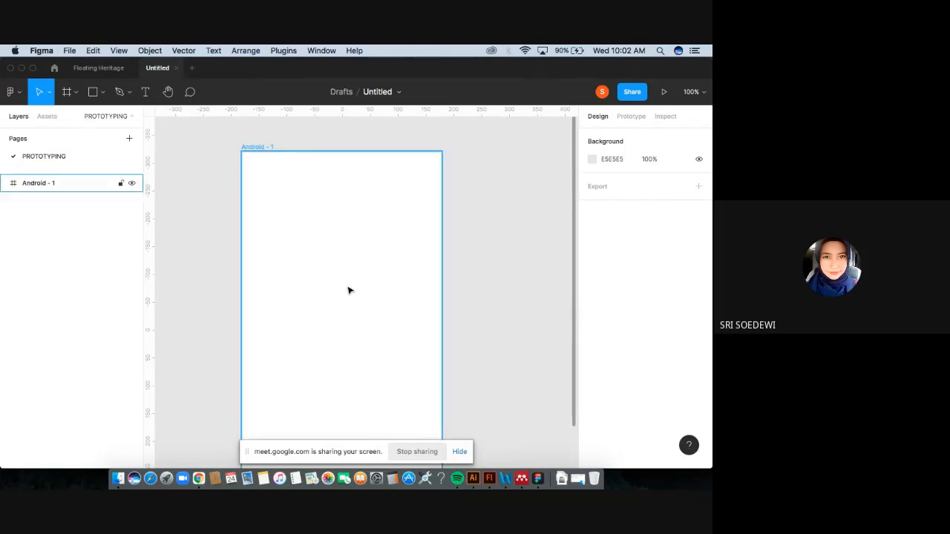
scroll(349, 290, down, 2)
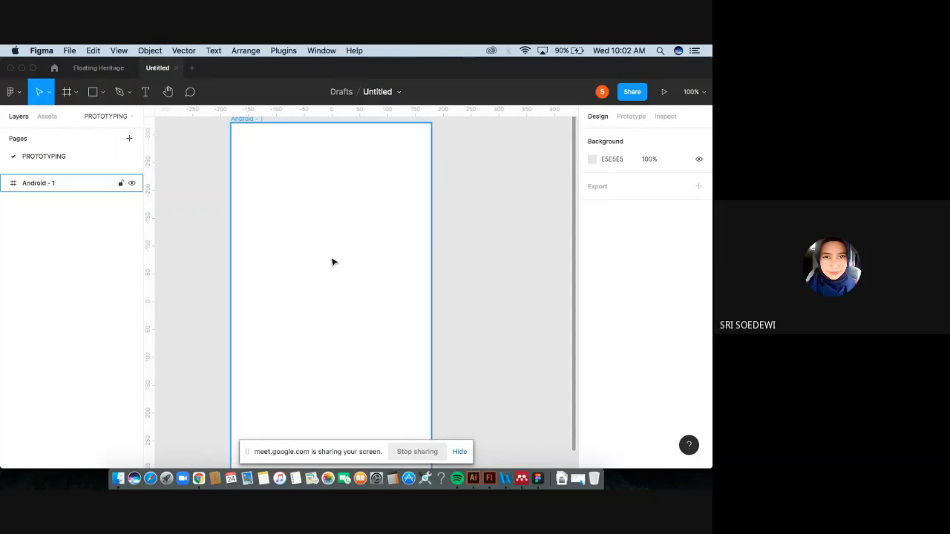
key(minus)
scroll(334, 261, right, 2)
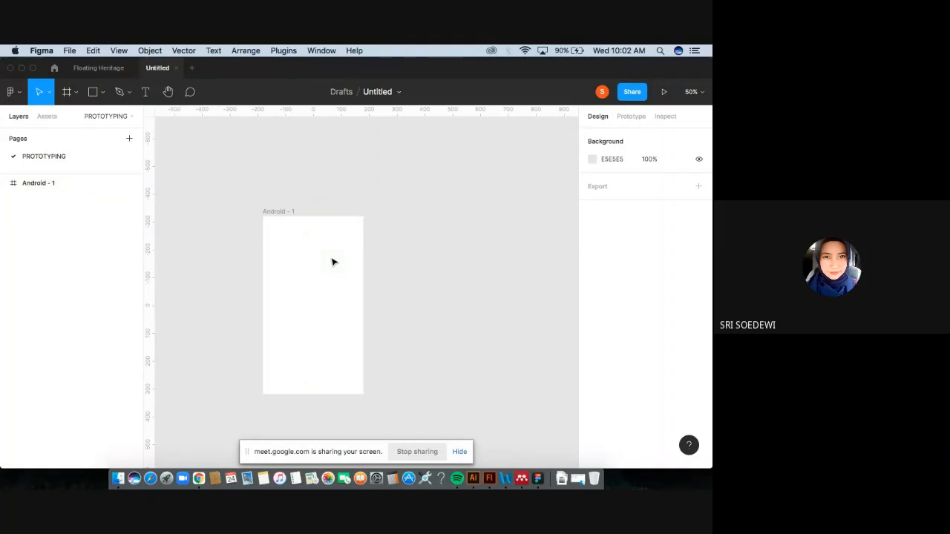
click(332, 269)
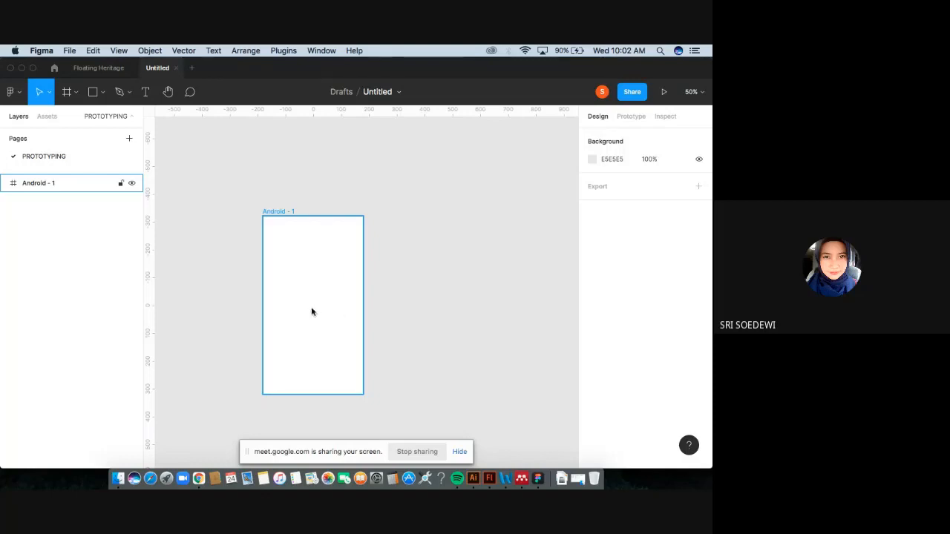
Open the plugin manager from the frame's context options to view the installed plugins.
right_click(313, 312)
mouse_move(354, 384)
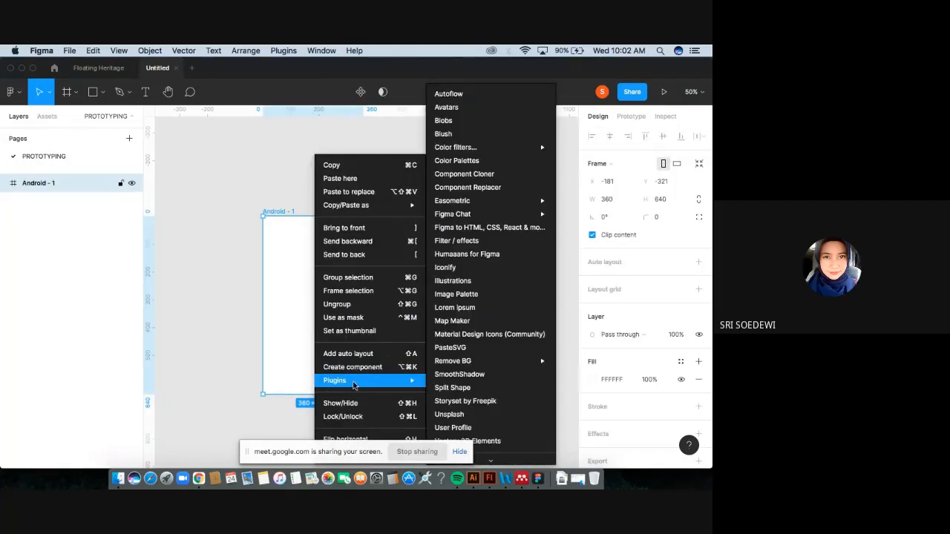
scroll(472, 394, down, 2)
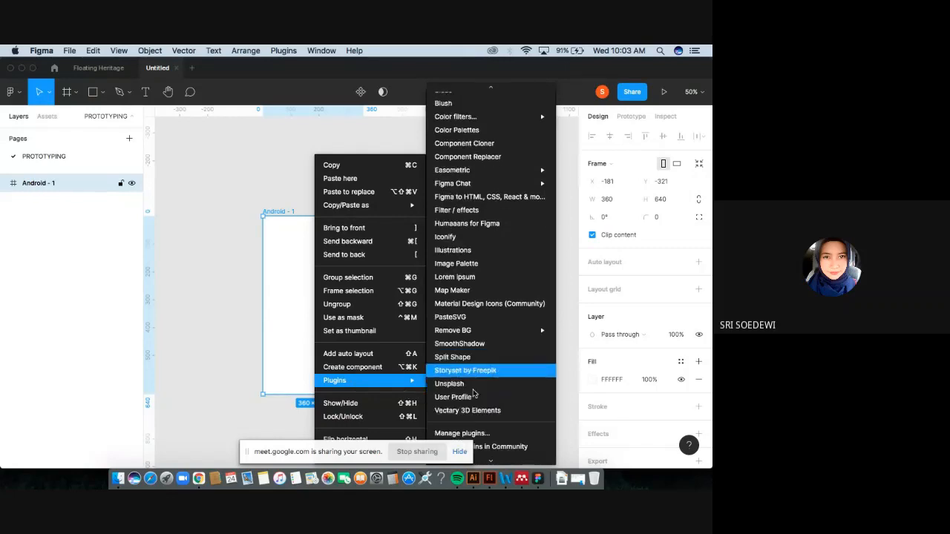
scroll(473, 393, down, 2)
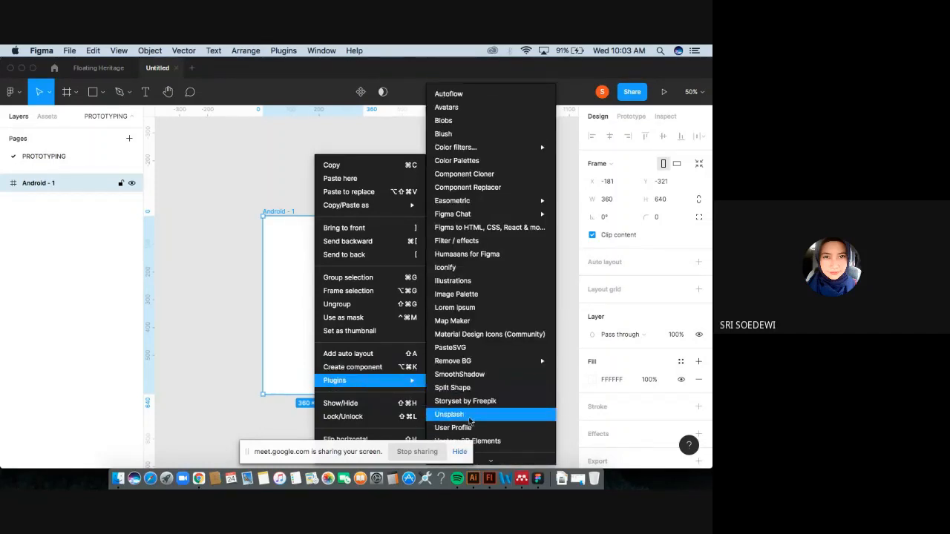
scroll(471, 419, down, 3)
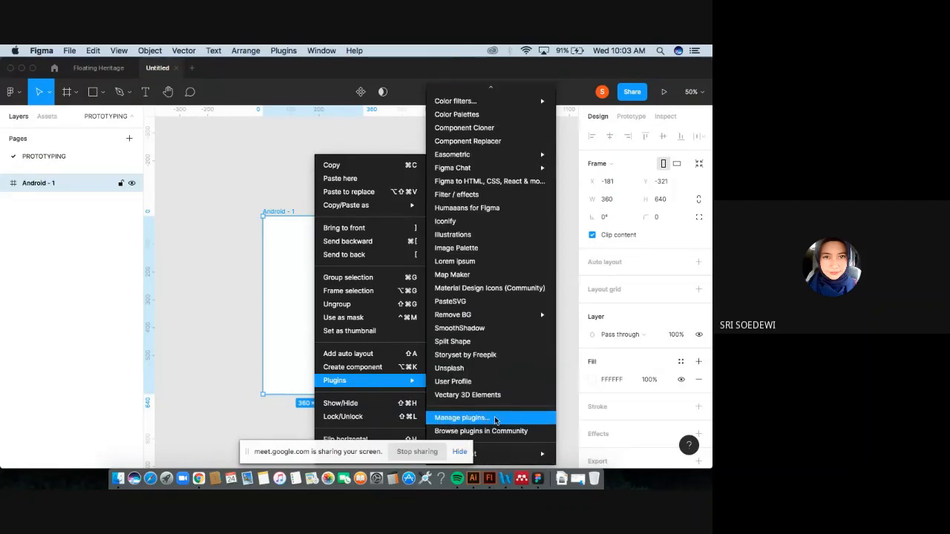
click(495, 420)
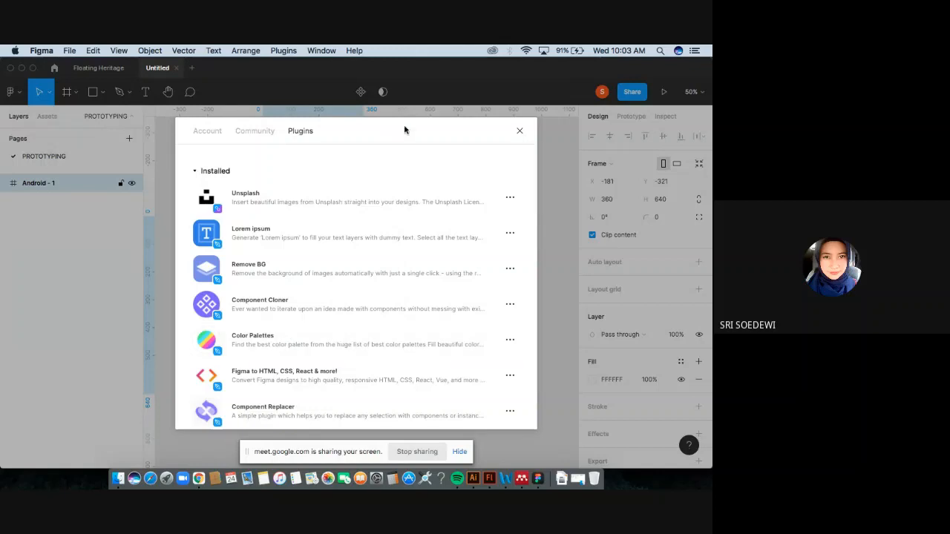
Browse the installed plugins list and the Community tab in the plugin manager, then close it.
scroll(282, 181, down, 3)
scroll(282, 176, up, 3)
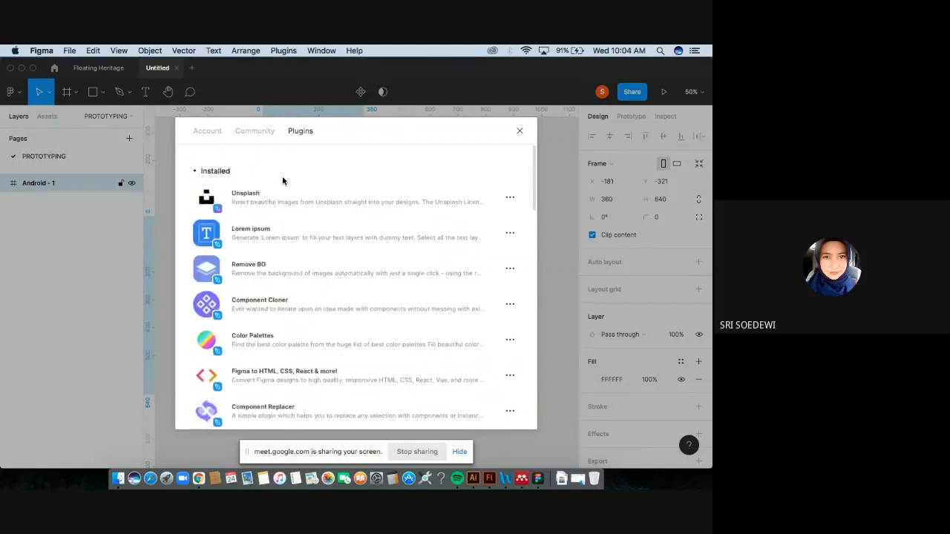
click(254, 131)
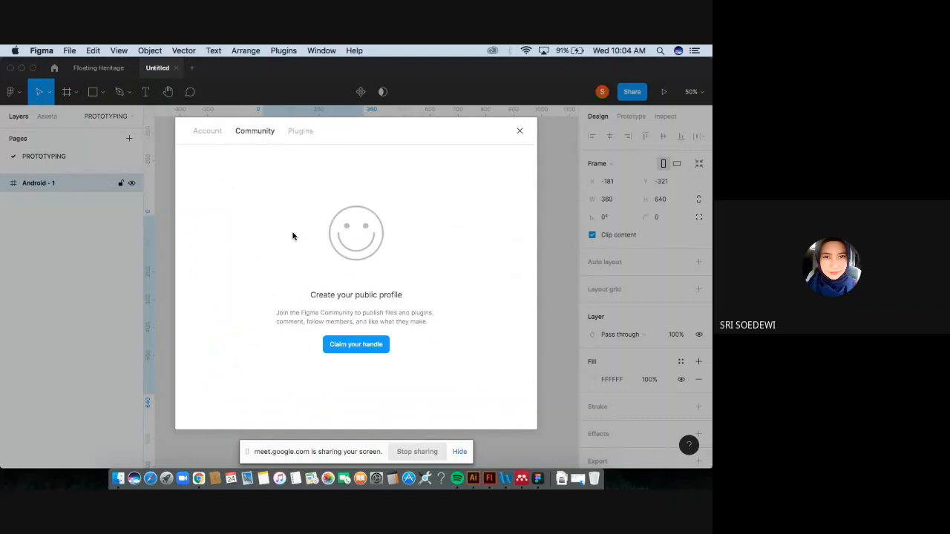
click(520, 131)
Open the Community plugin browser from the frame's plugin options and search for "story set".
right_click(335, 245)
mouse_move(396, 395)
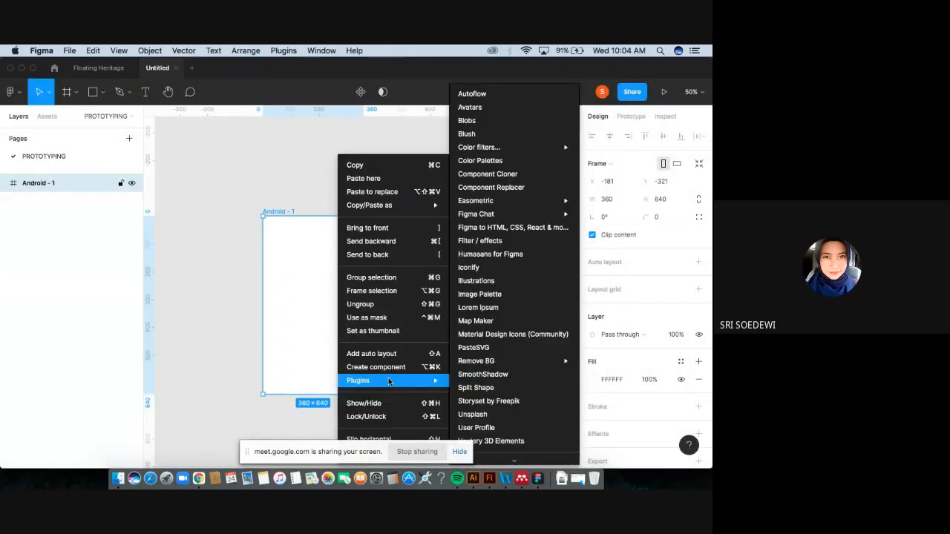
scroll(494, 405, down, 3)
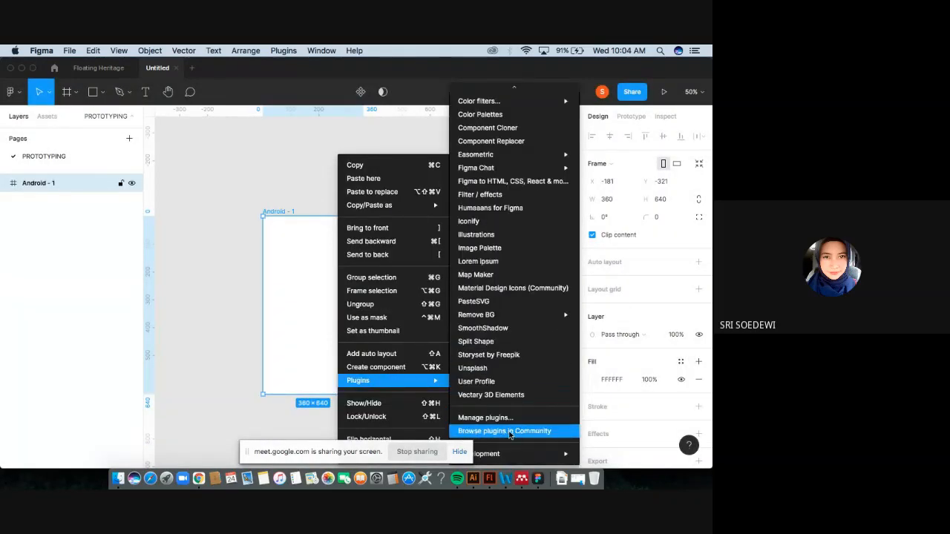
click(506, 431)
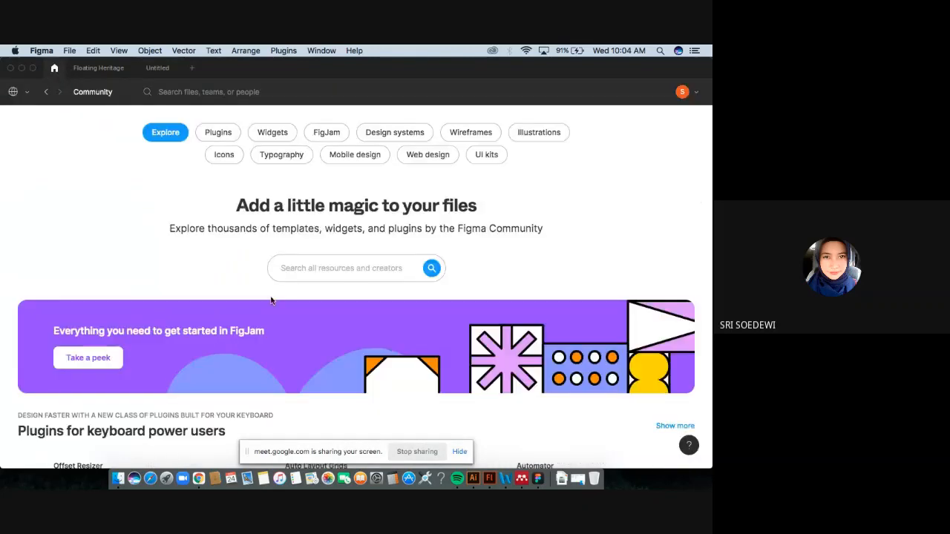
click(310, 269)
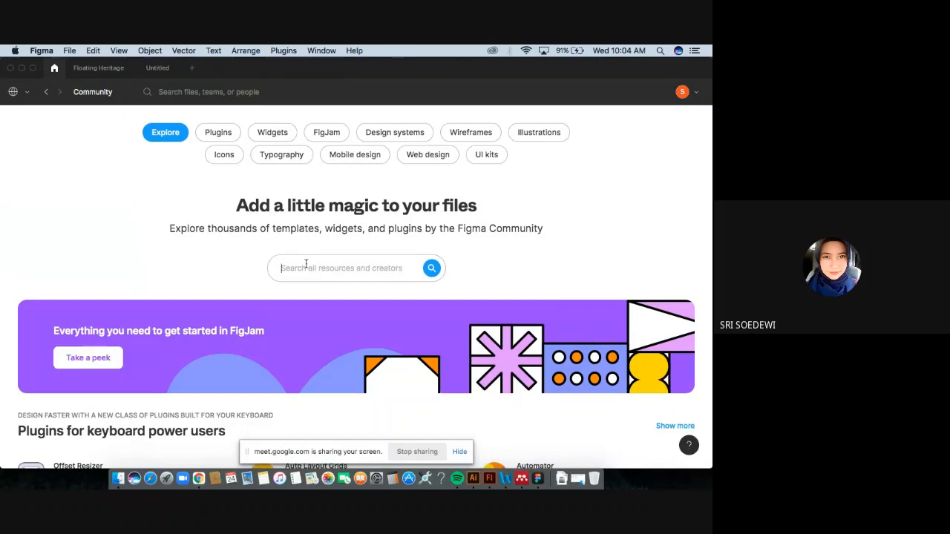
text(sto)
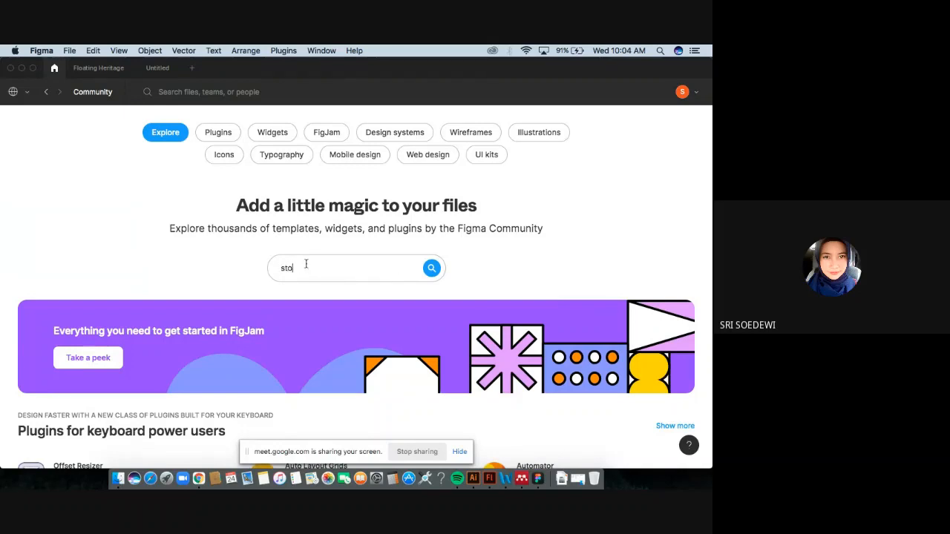
text(ry set)
key(Return)
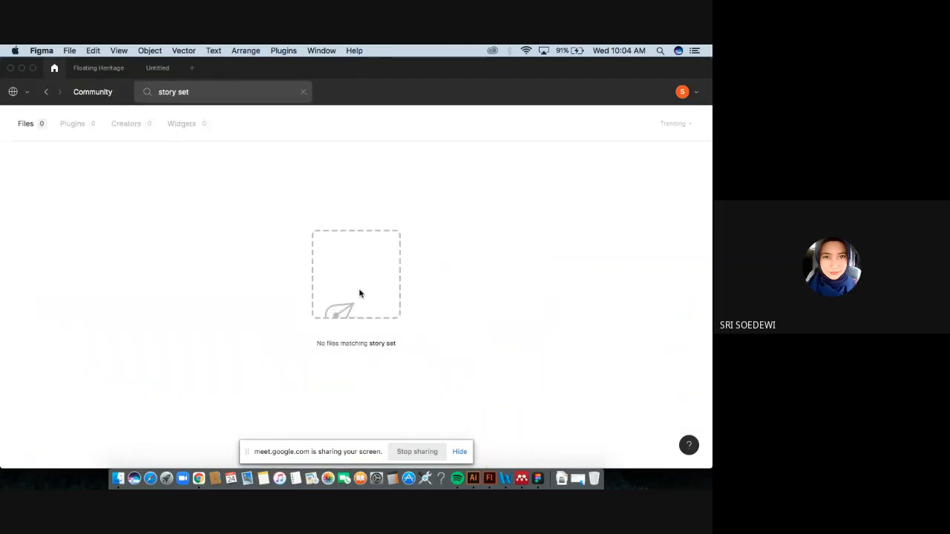
Clear the search, return to the Community explore page and search again for "storyset".
click(93, 93)
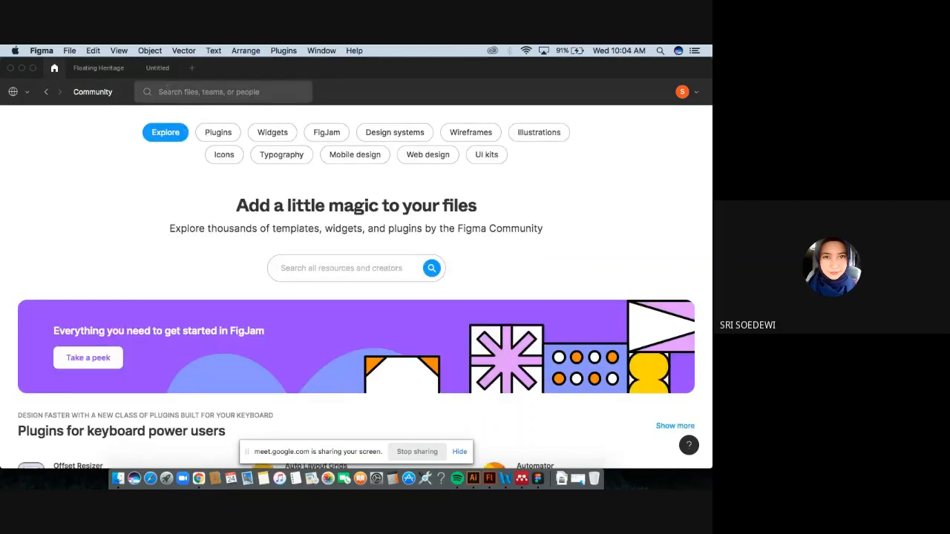
scroll(272, 320, down, 3)
scroll(275, 307, up, 3)
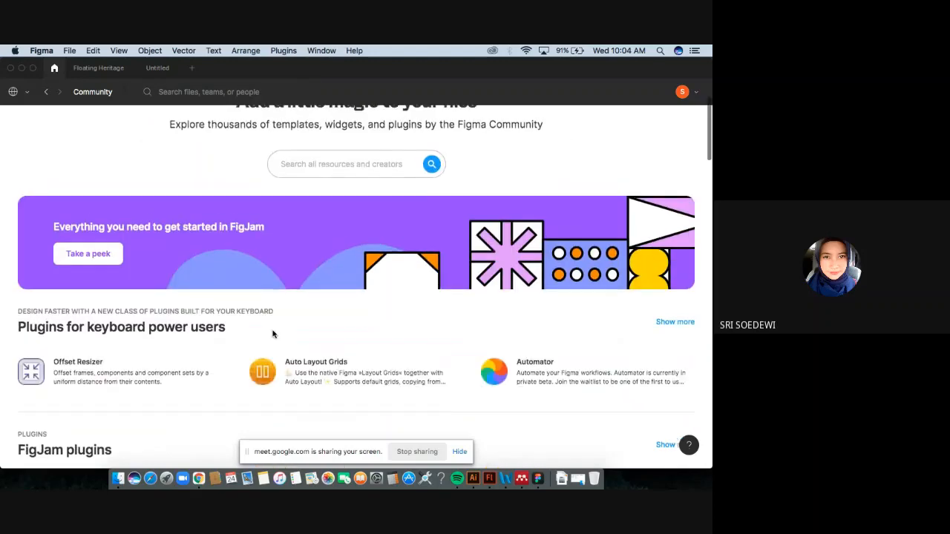
click(299, 269)
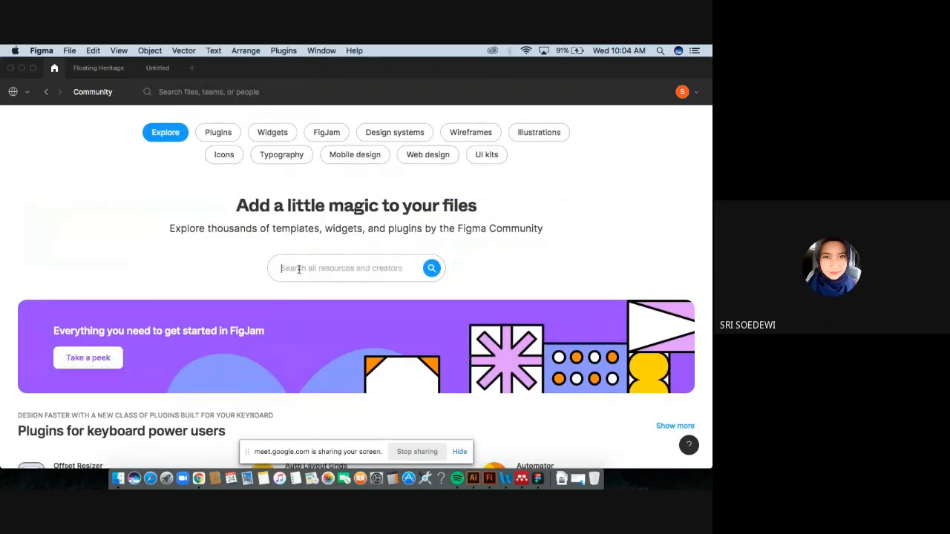
text(isto)
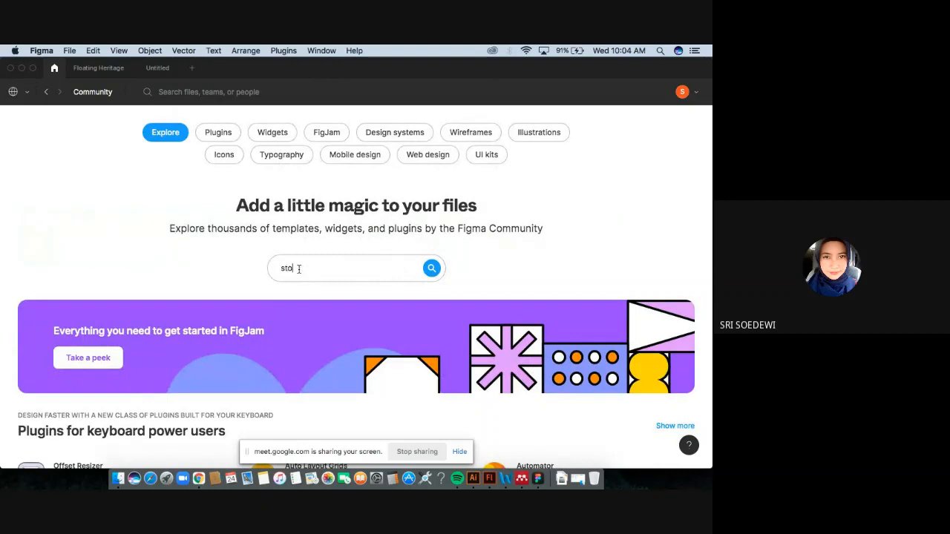
text(ry set)
click(299, 269)
key(BackSpace)
key(Return)
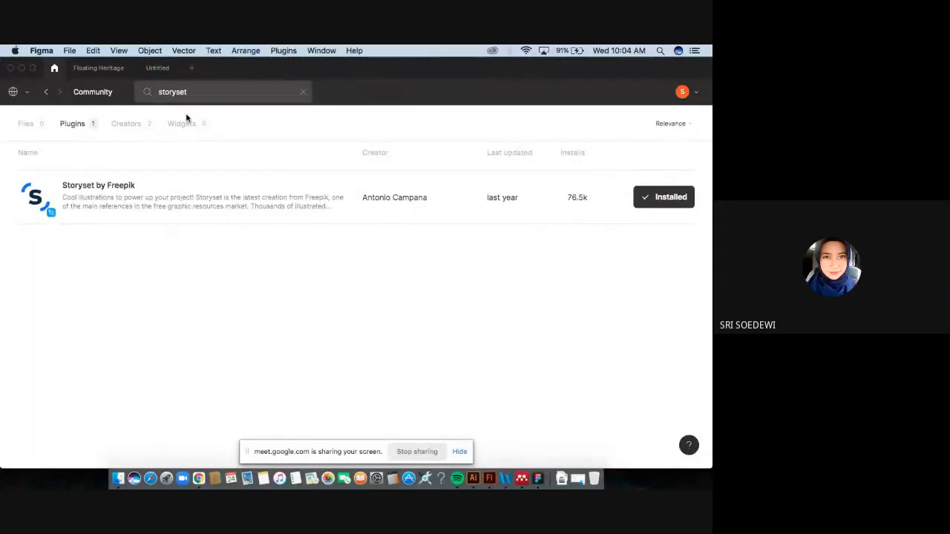
Return to the Untitled file and run the Storyset by Freepik plugin from the frame's plugin options.
click(158, 69)
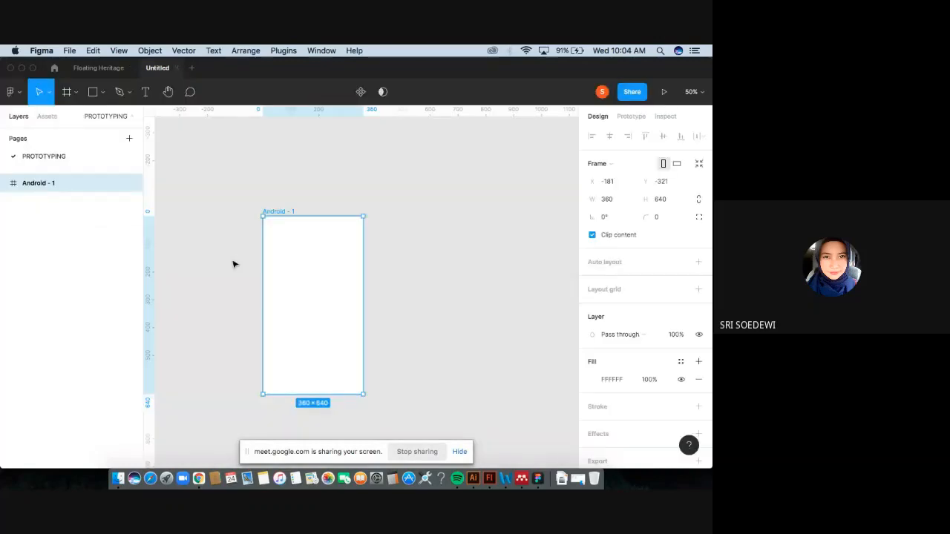
right_click(321, 295)
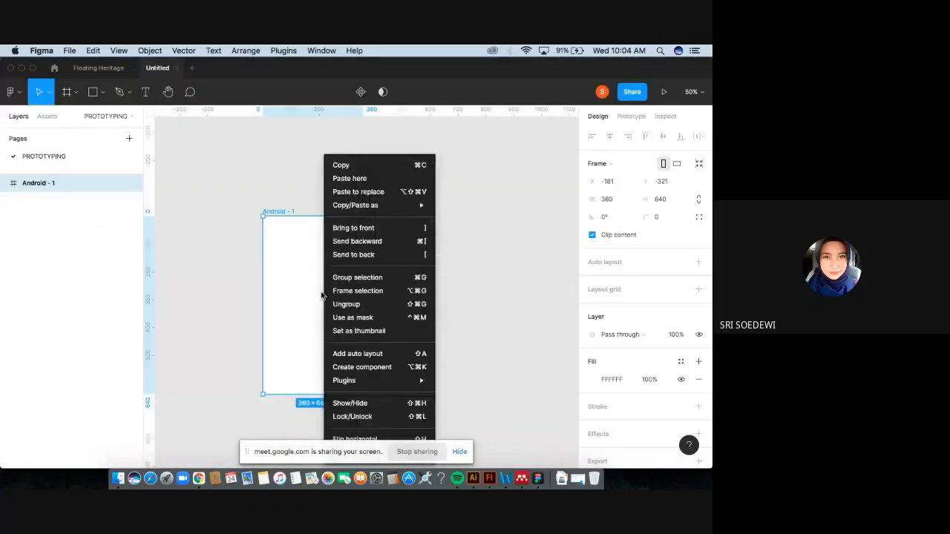
mouse_move(429, 380)
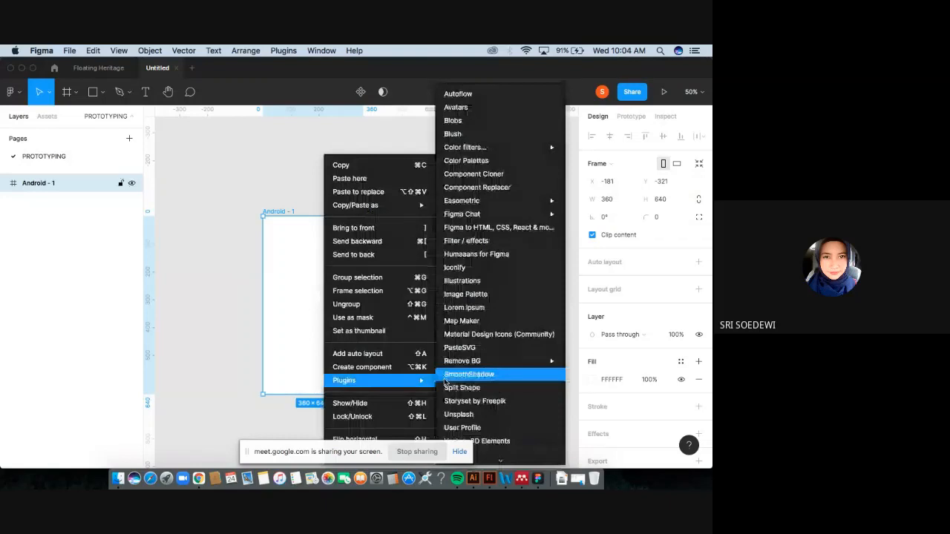
click(350, 227)
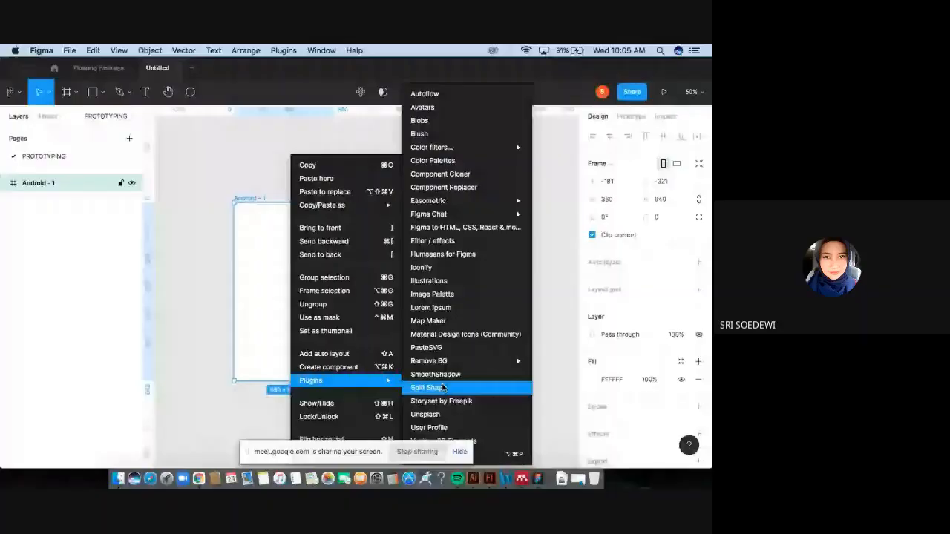
click(443, 387)
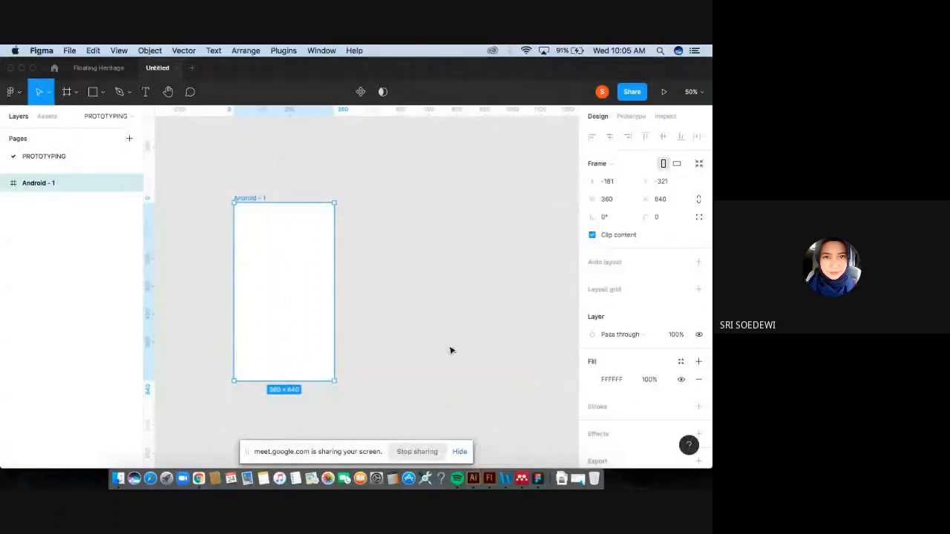
scroll(450, 350, down, 3)
scroll(410, 321, up, 2)
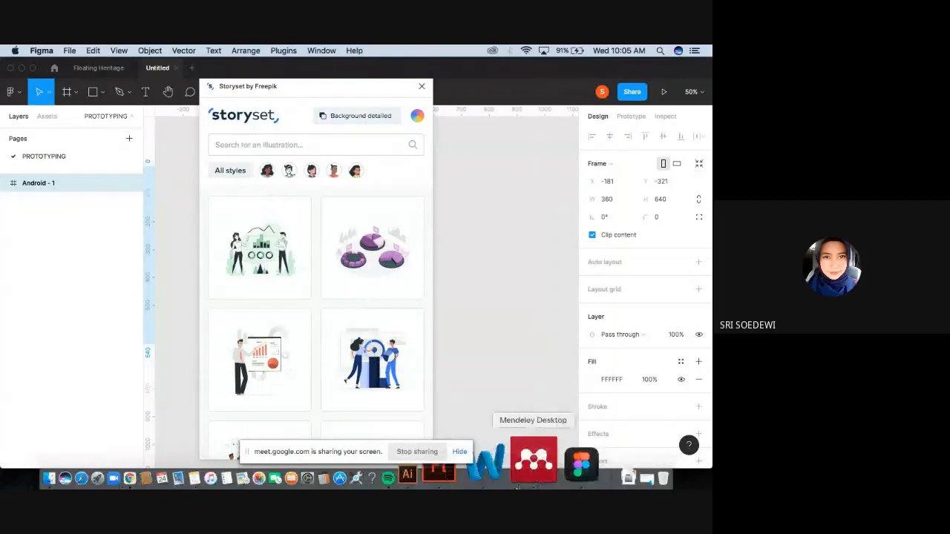
Search the Storyset plugin for "finance", insert the phone-and-chart illustration, and close the plugin.
scroll(384, 387, down, 2)
scroll(385, 388, down, 1)
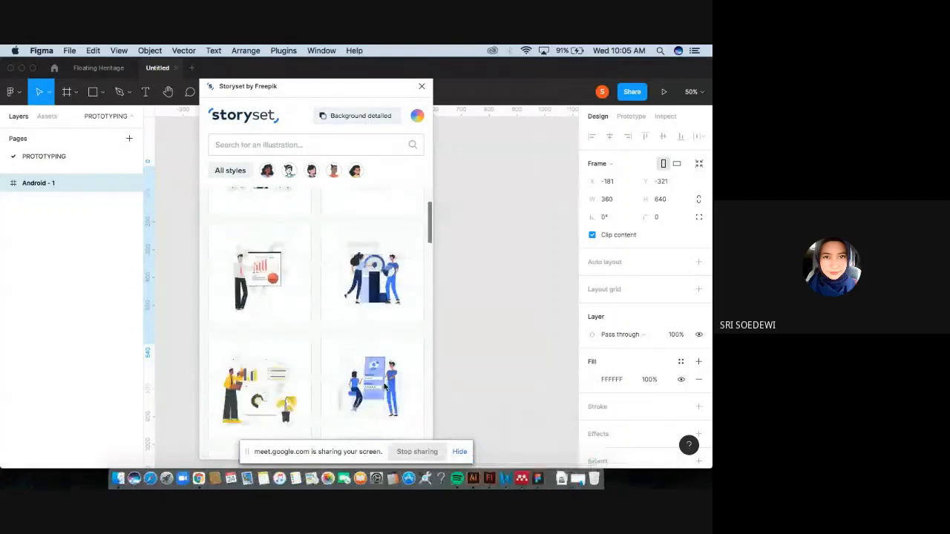
scroll(385, 388, up, 2)
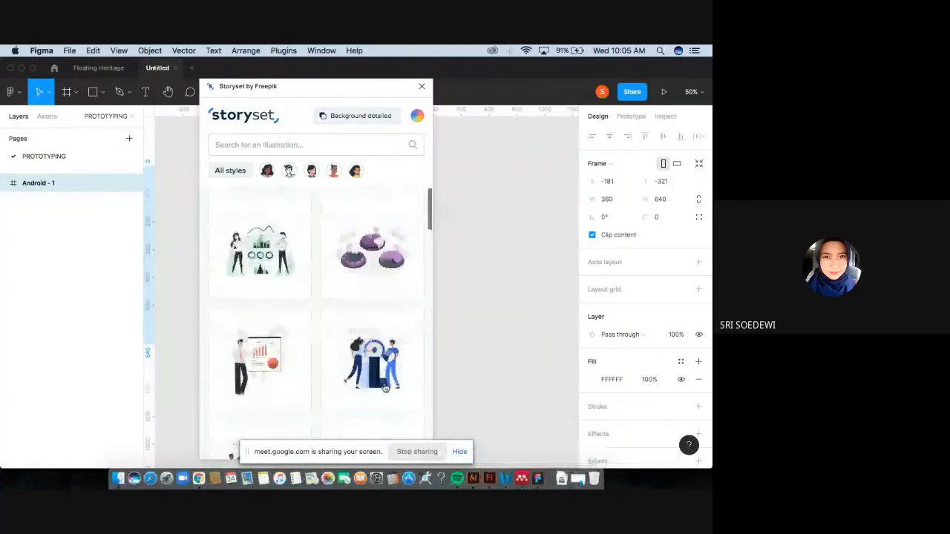
click(271, 146)
text(finance)
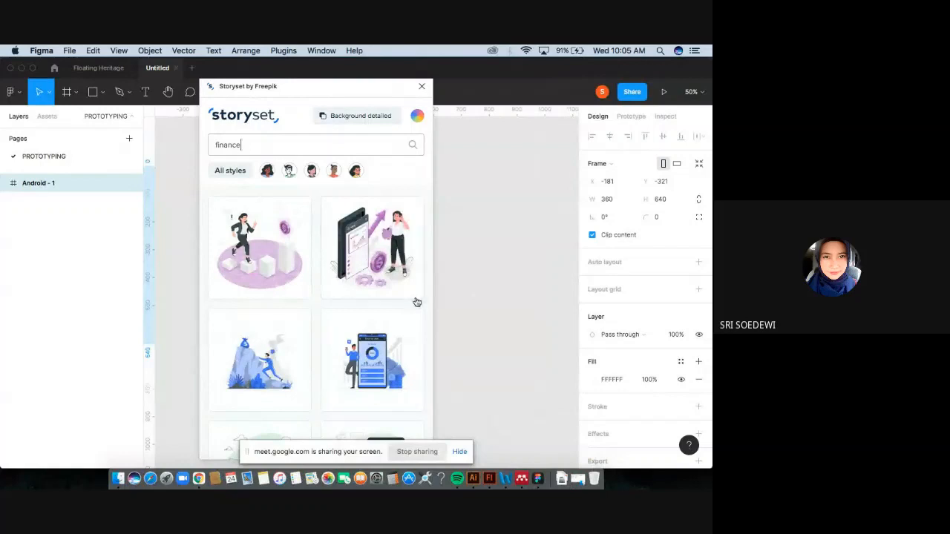
click(393, 254)
click(421, 86)
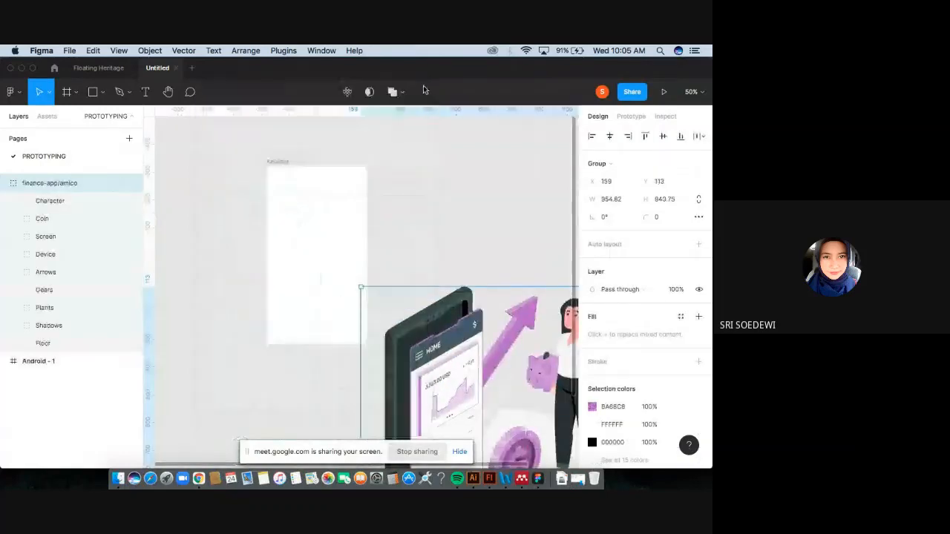
Move the finance illustration into the Android frame and scale it to about 339 × 335.
drag(426, 311, 300, 193)
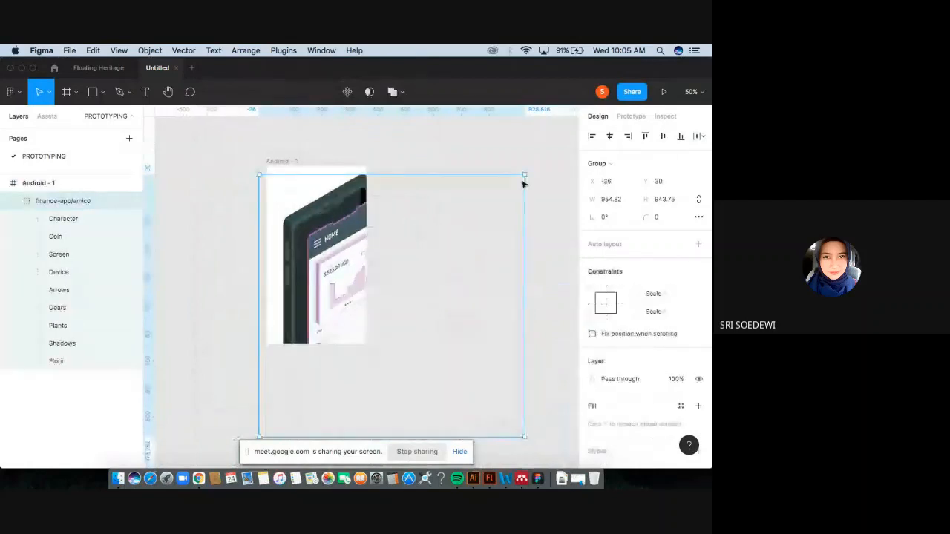
drag(524, 173, 374, 285)
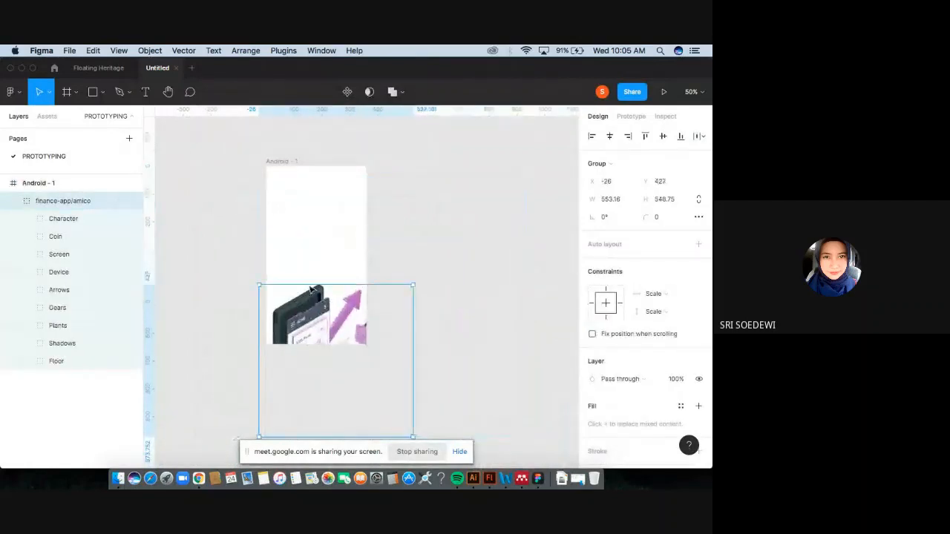
drag(312, 322, 308, 203)
drag(406, 319, 367, 276)
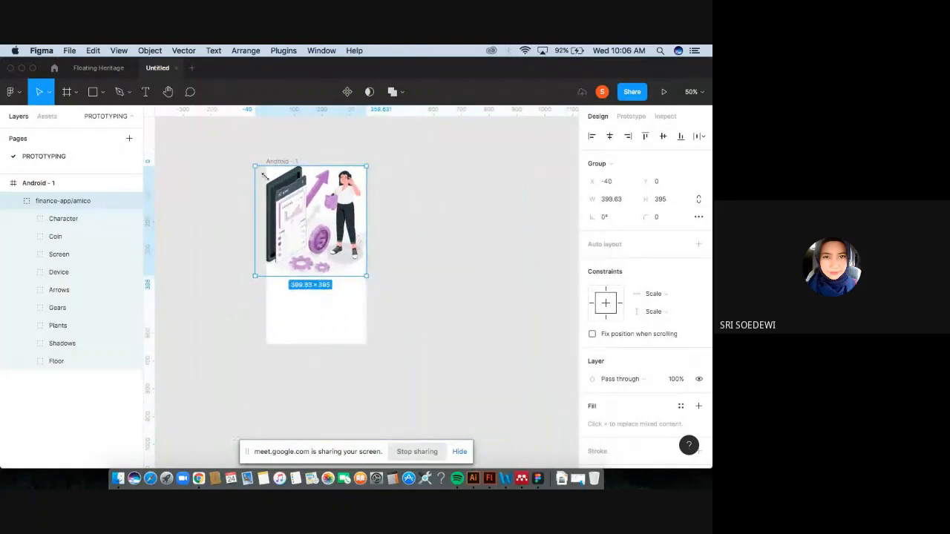
drag(264, 175, 281, 191)
drag(345, 229, 339, 250)
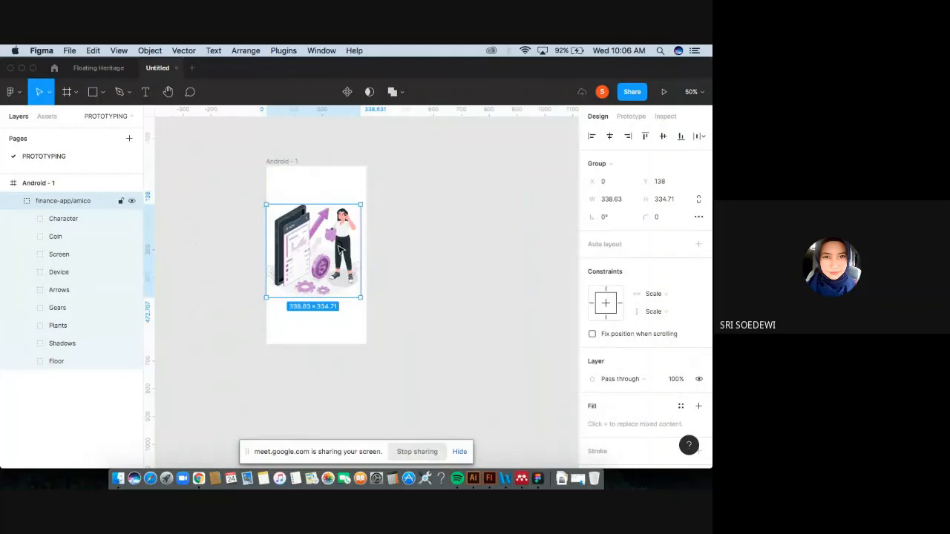
Resize the illustration to about 323 × 320 and nudge it into place inside the frame.
click(407, 273)
click(332, 261)
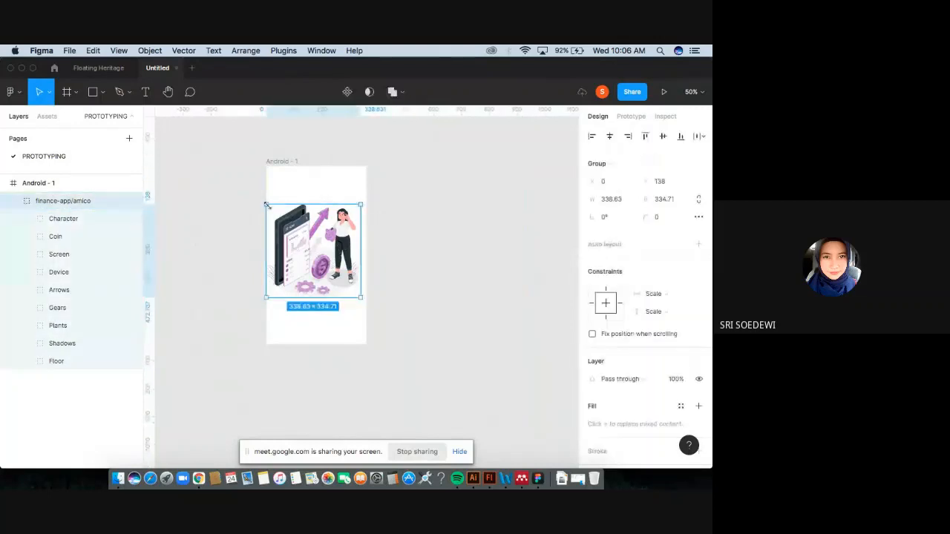
drag(266, 203, 270, 208)
click(403, 260)
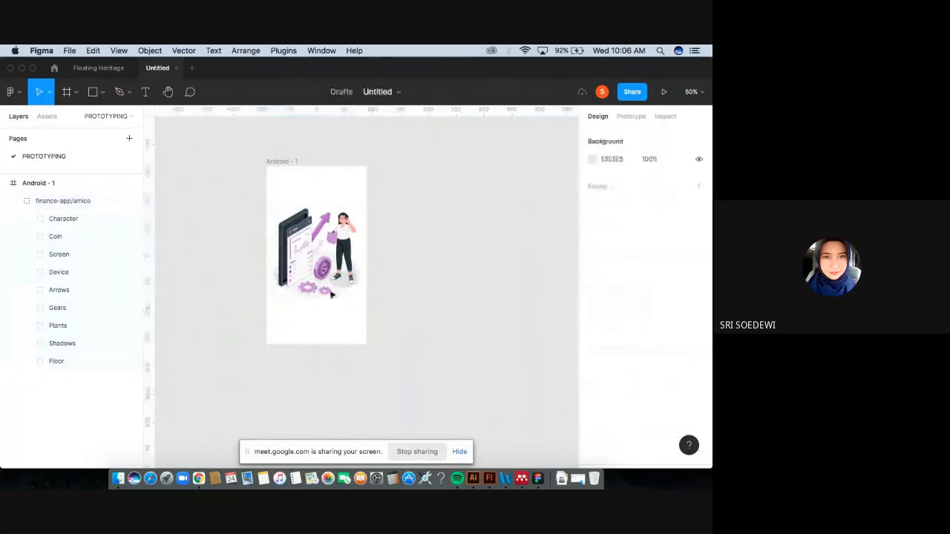
drag(326, 283, 326, 276)
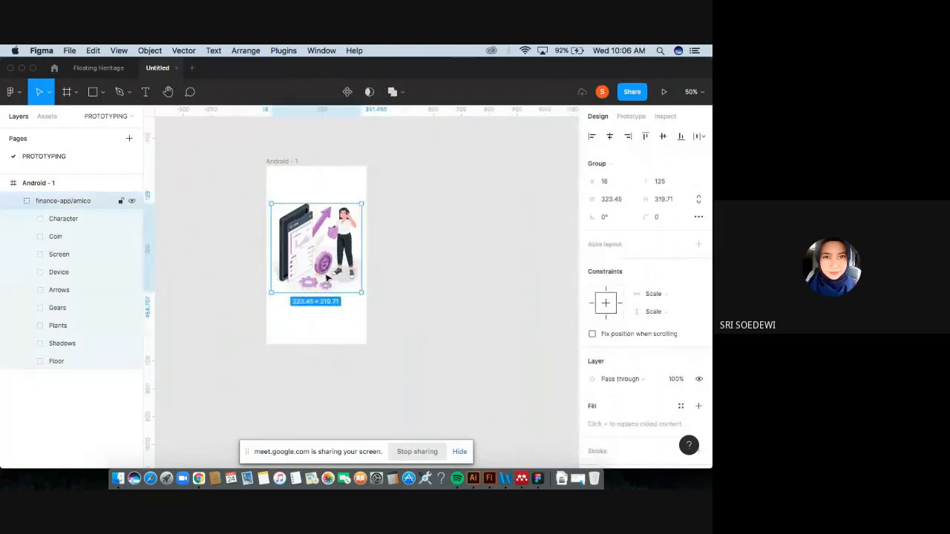
click(388, 289)
Drill into the illustration's Arrows group and recolor the main arrow vector to orange FE902B.
click(338, 255)
scroll(337, 254, up, 5)
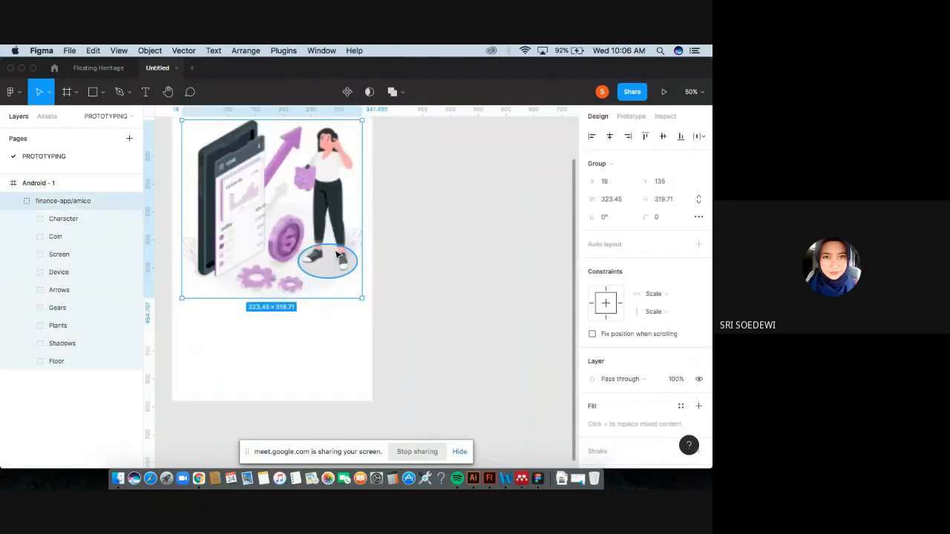
scroll(338, 254, up, 2)
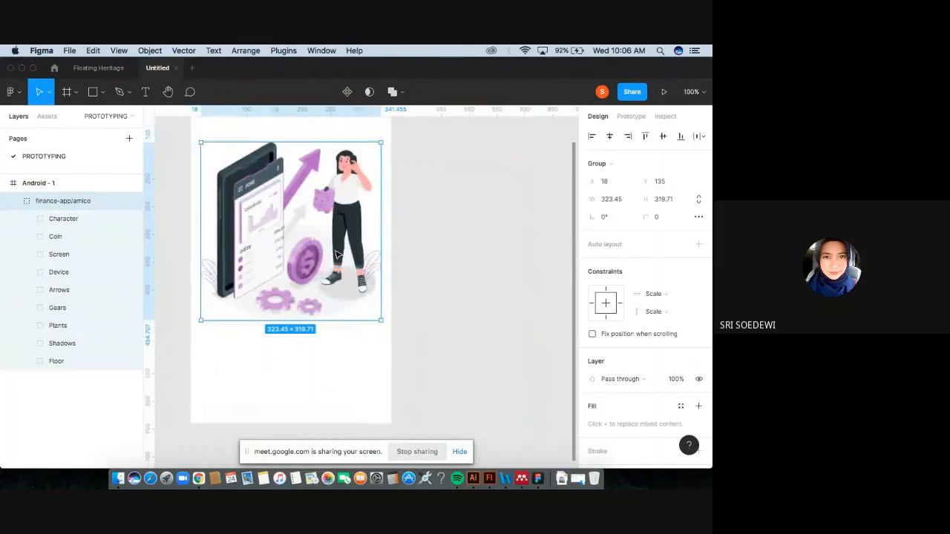
double_click(319, 194)
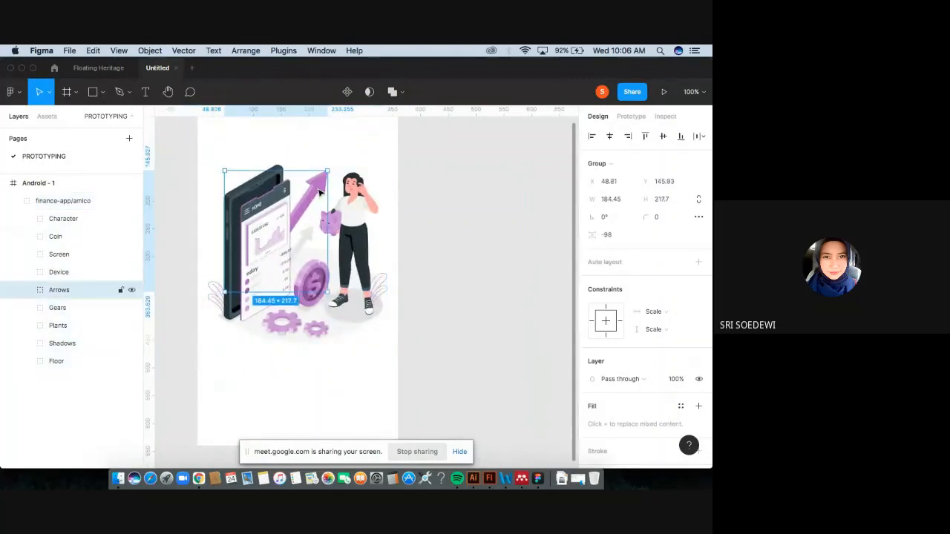
double_click(321, 191)
double_click(324, 189)
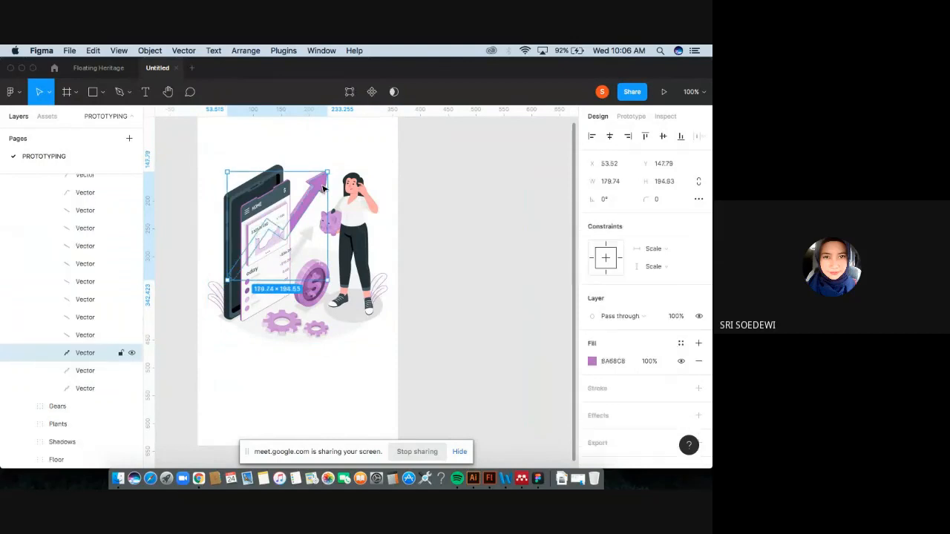
click(591, 360)
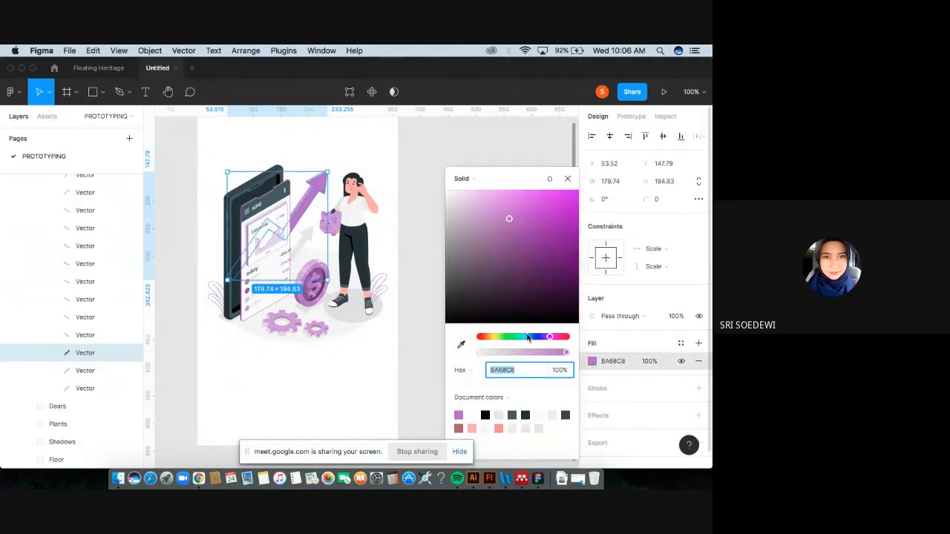
click(488, 338)
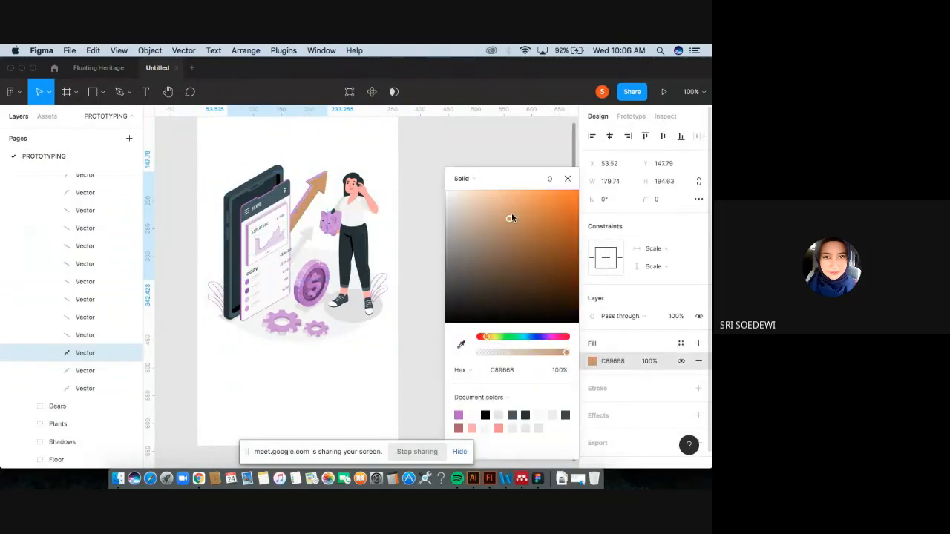
drag(511, 213, 555, 194)
click(568, 179)
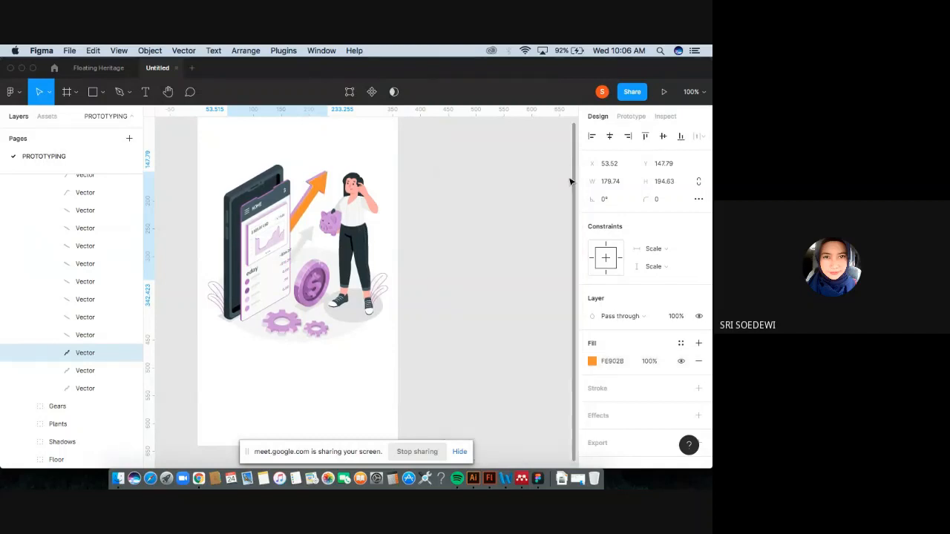
Select the translucent white overlay vector on the arrow and delete it.
click(310, 184)
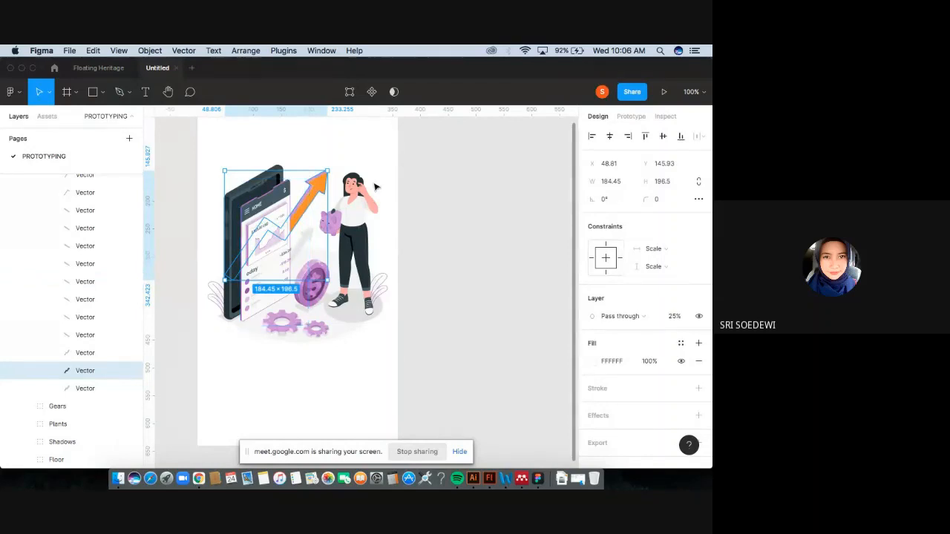
double_click(309, 193)
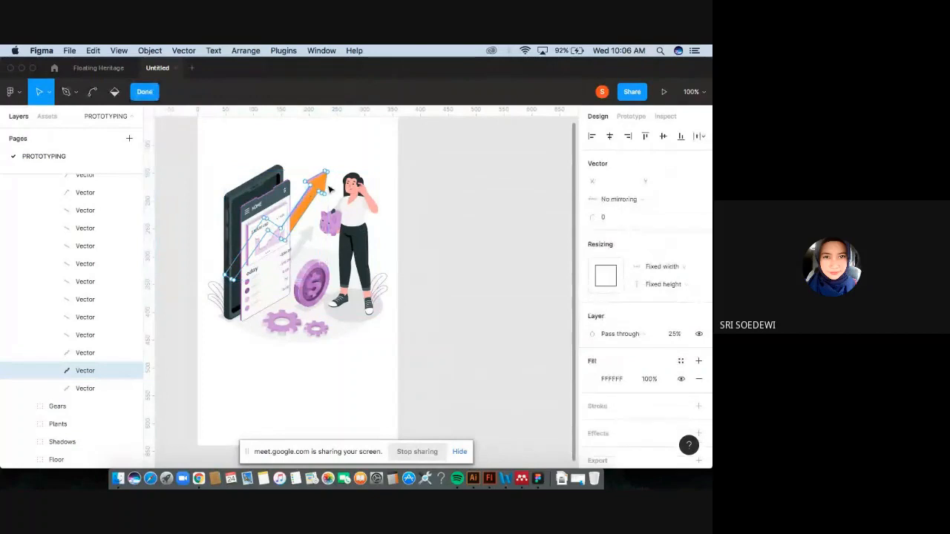
scroll(331, 189, up, 5)
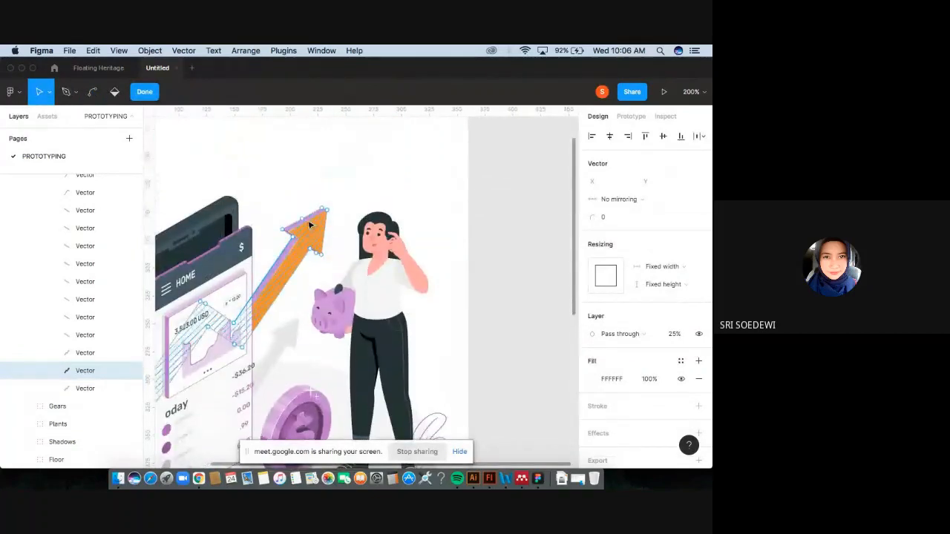
click(146, 91)
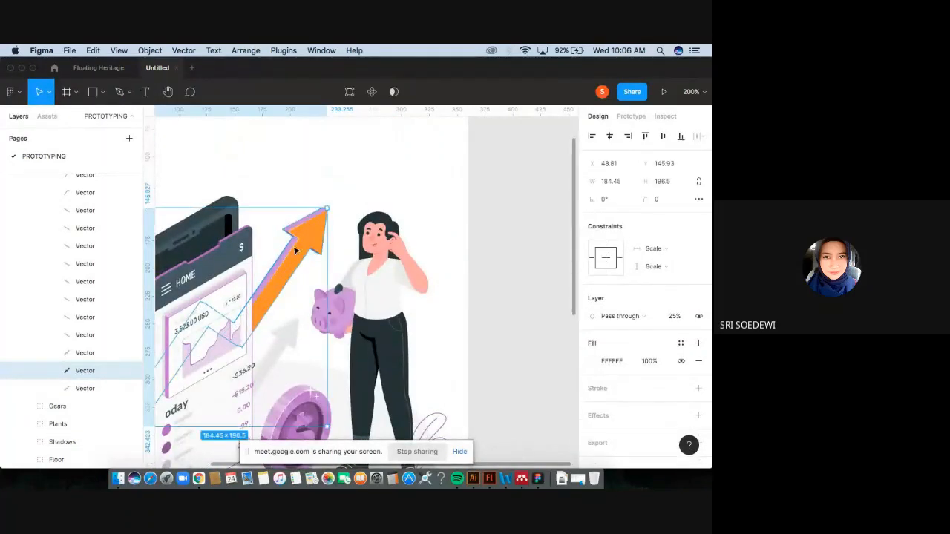
double_click(307, 221)
click(304, 220)
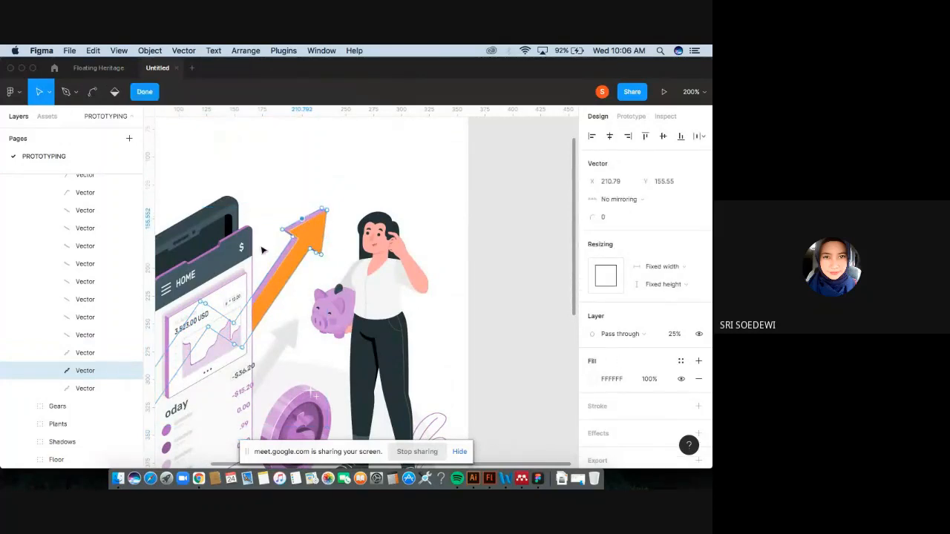
click(275, 271)
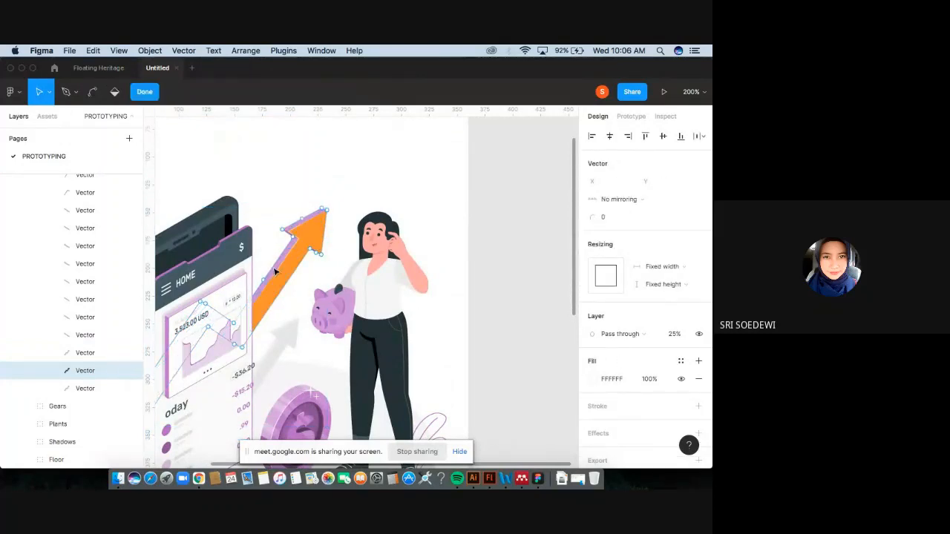
click(144, 92)
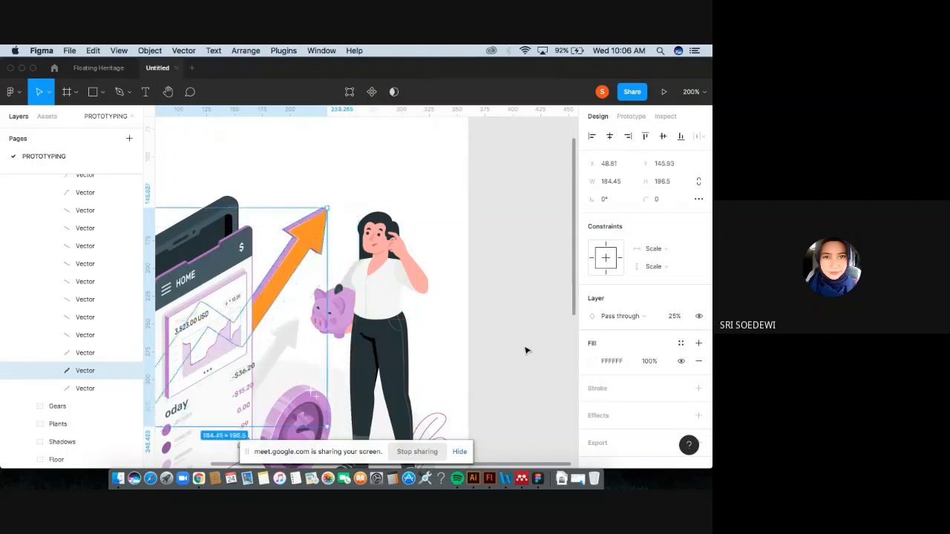
key(Delete)
Recolor the arrow's purple side vector to light yellow FFE587.
double_click(289, 248)
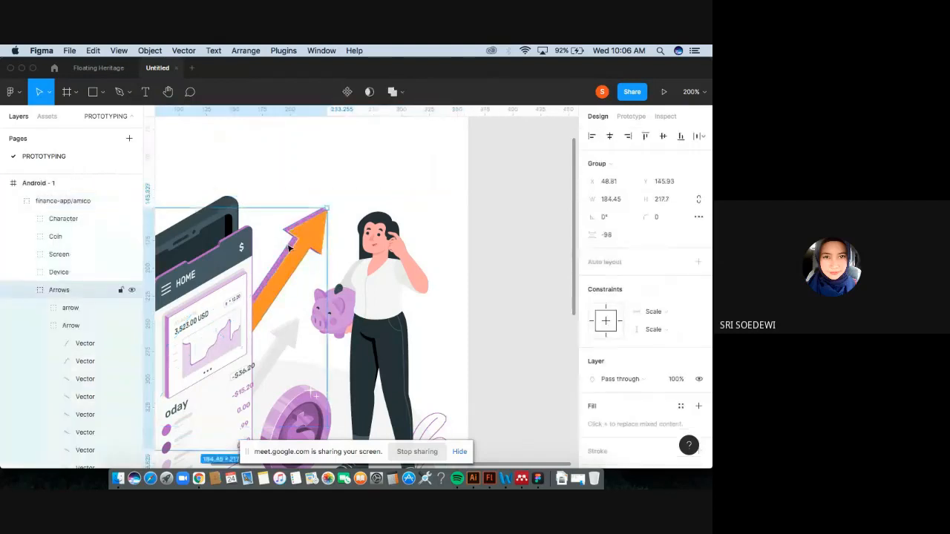
double_click(290, 248)
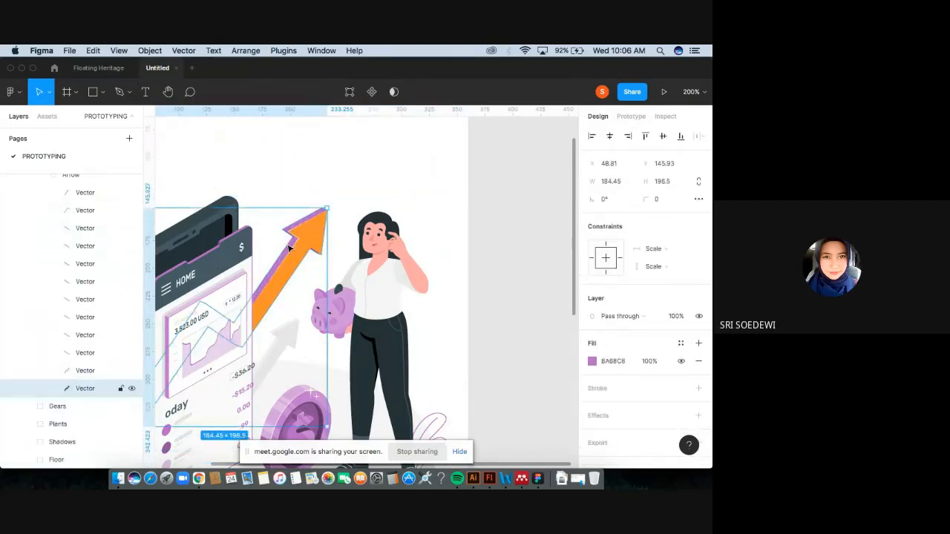
click(591, 361)
click(491, 338)
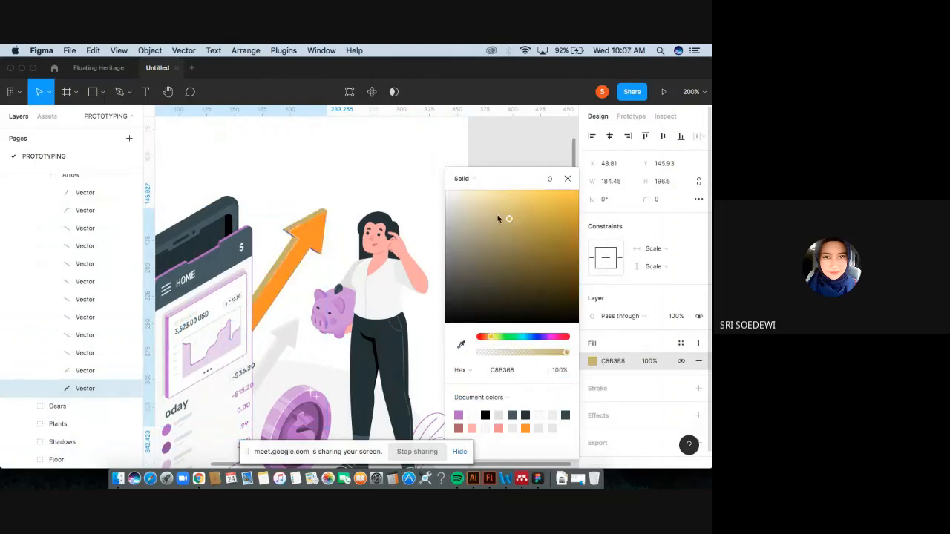
drag(498, 208, 509, 190)
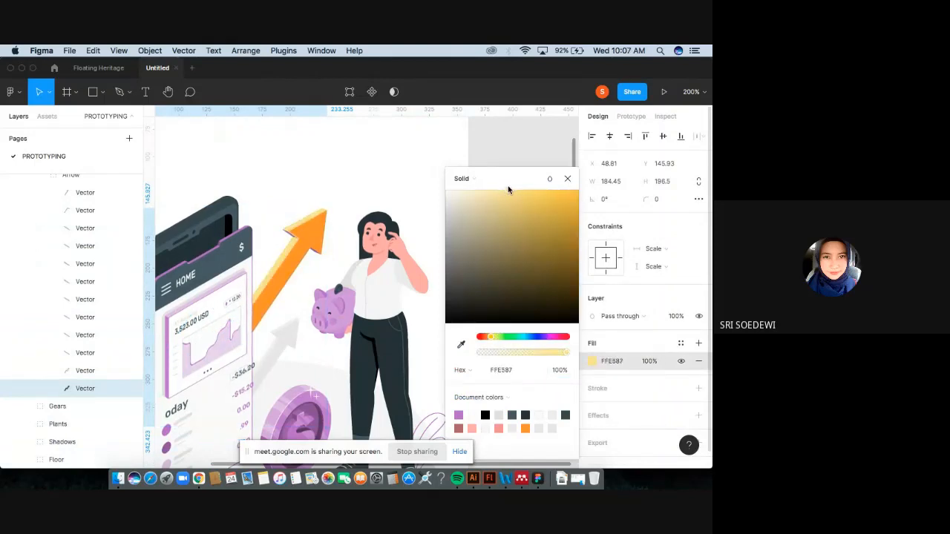
click(568, 178)
click(512, 282)
Add a text layer below the illustration reading "Mengelola keuangan menjadi lebih mudah".
key(shift+0)
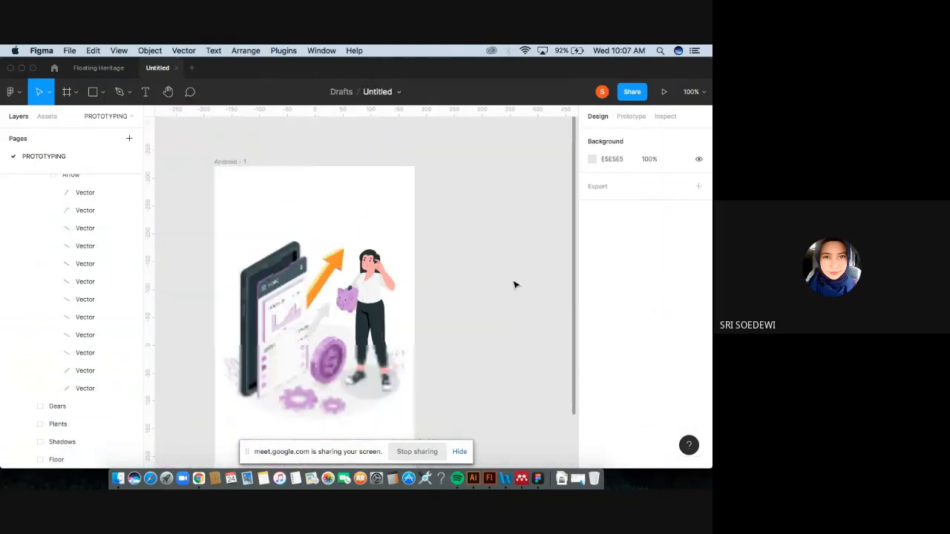
key(minus)
scroll(373, 325, down, 2)
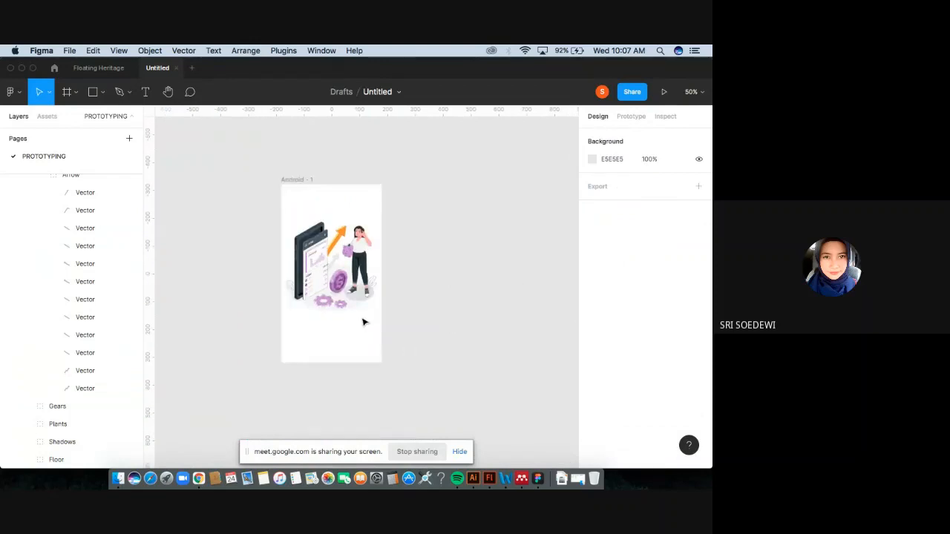
key(shift+0)
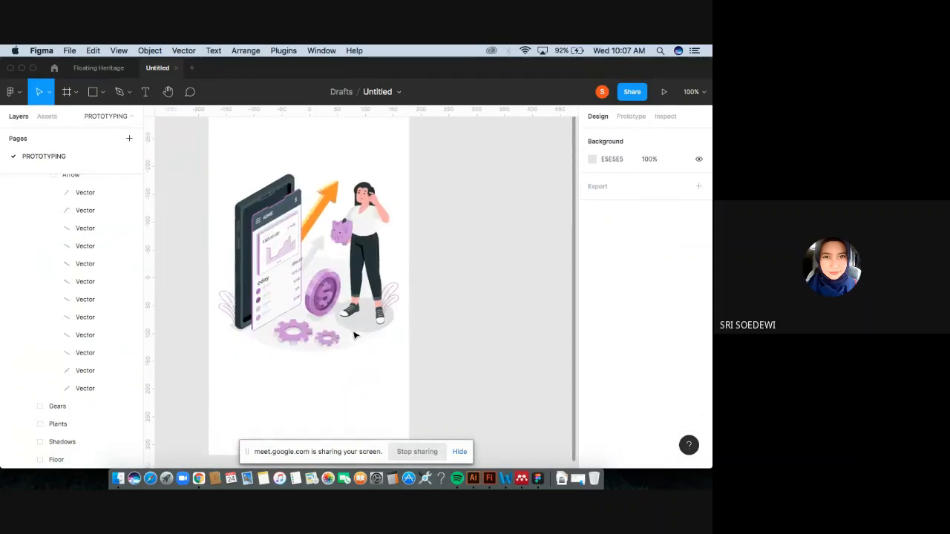
scroll(354, 336, up, 2)
key(t)
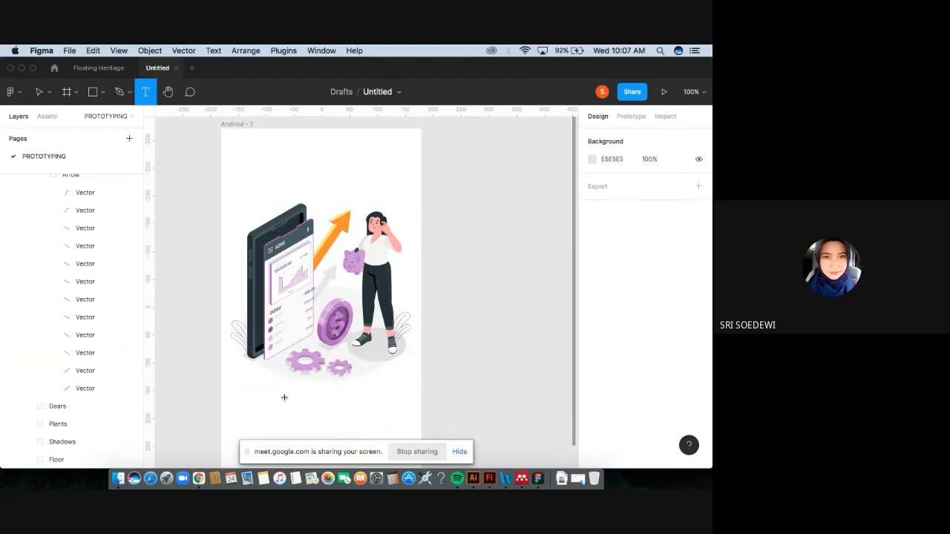
click(315, 404)
scroll(346, 424, down, 1)
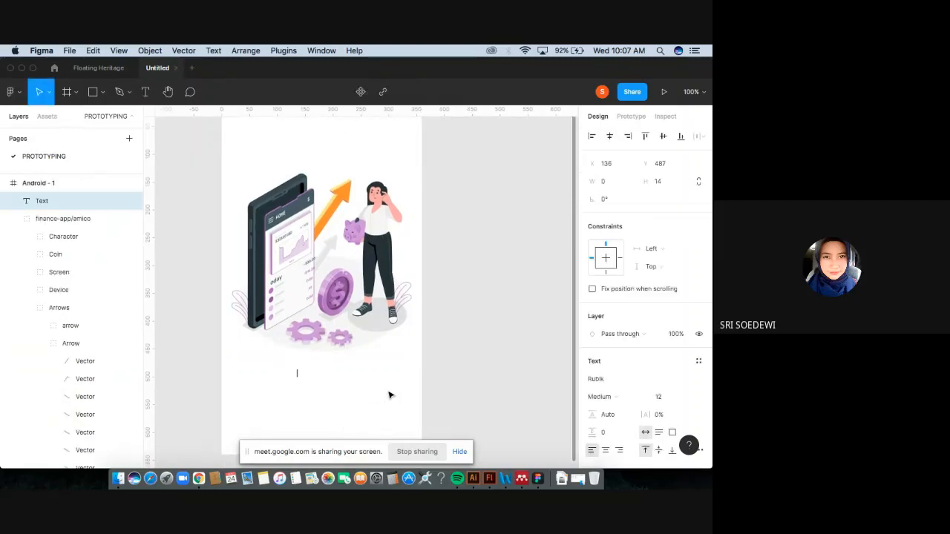
text(Mengelola ke)
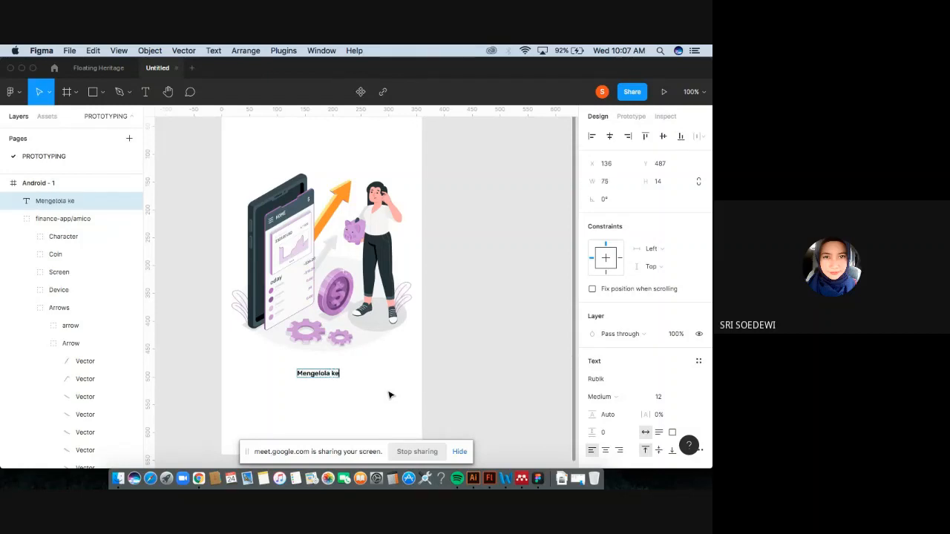
text(uanga)
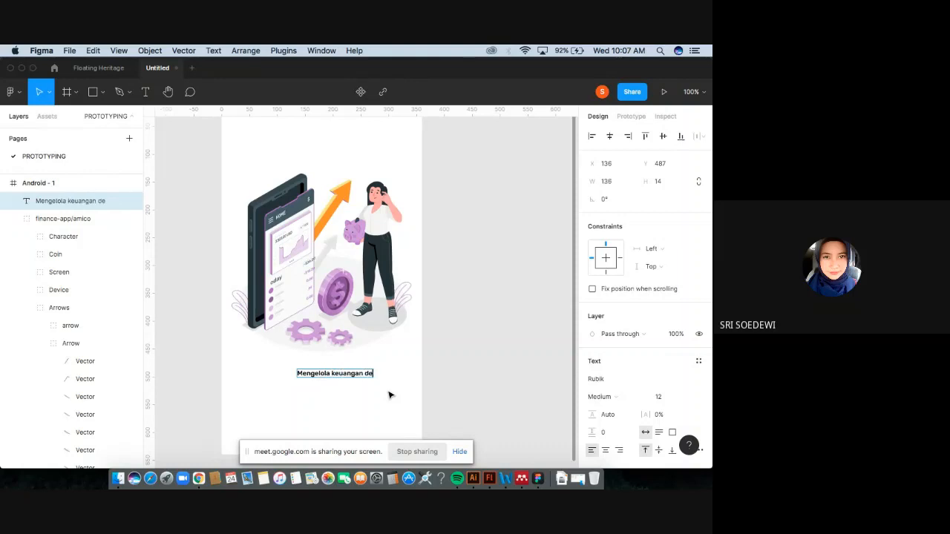
text(n menjadi lebih muc)
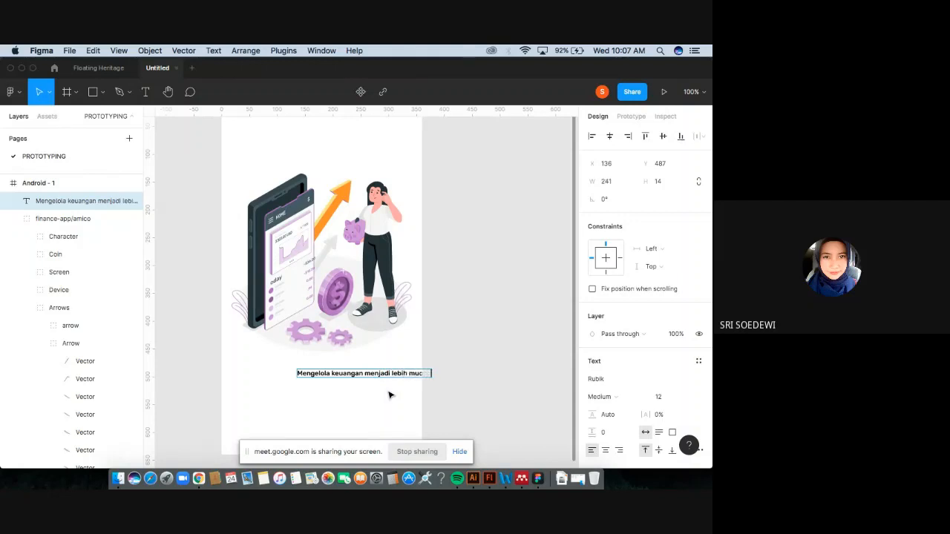
key(Escape)
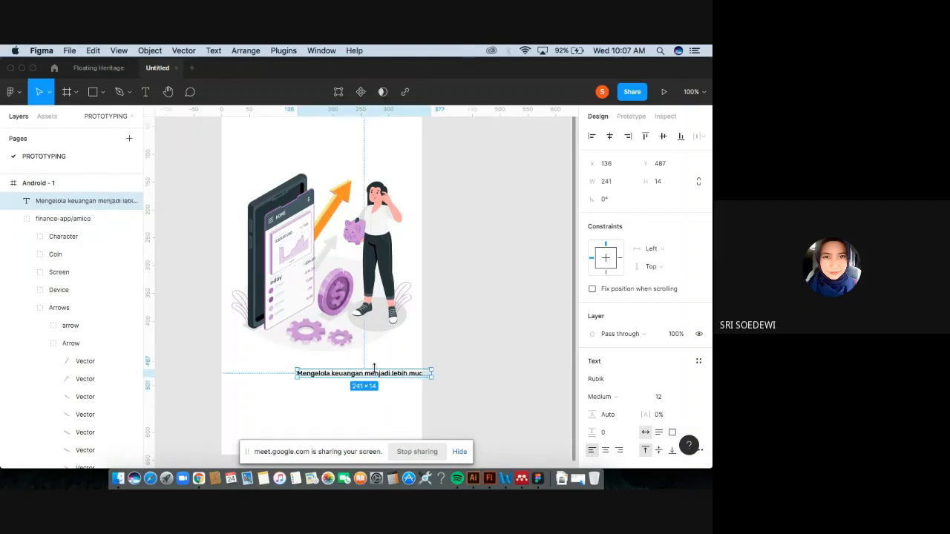
Move the caption text to about X 69 so it sits centered under the illustration.
mouse_move(378, 375)
mouse_down()
mouse_move(329, 378)
mouse_move(376, 377)
mouse_up()
click(464, 381)
click(511, 361)
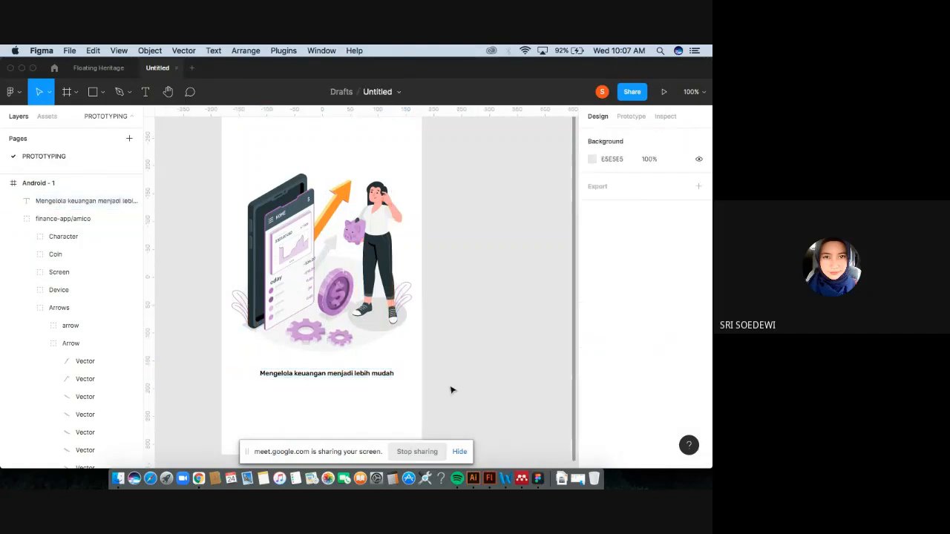
key(minus)
key(plus)
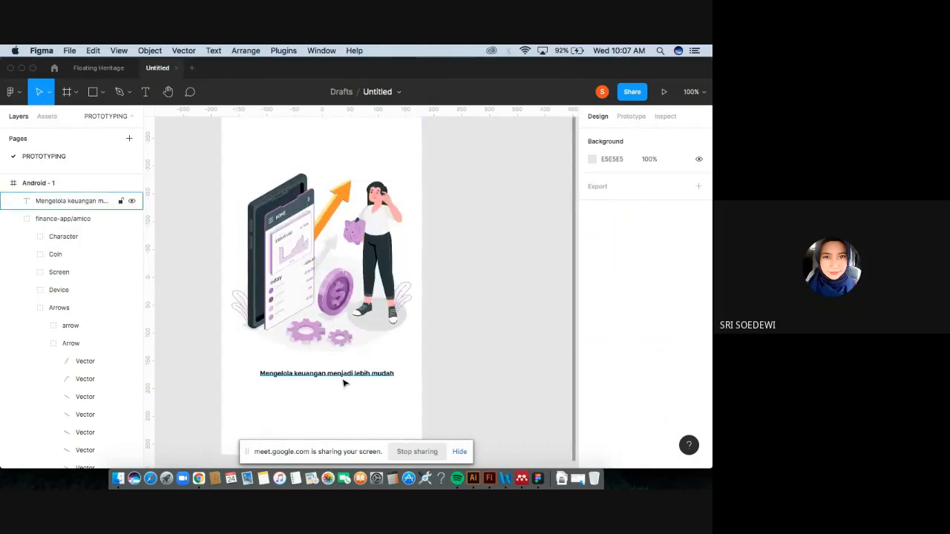
click(345, 377)
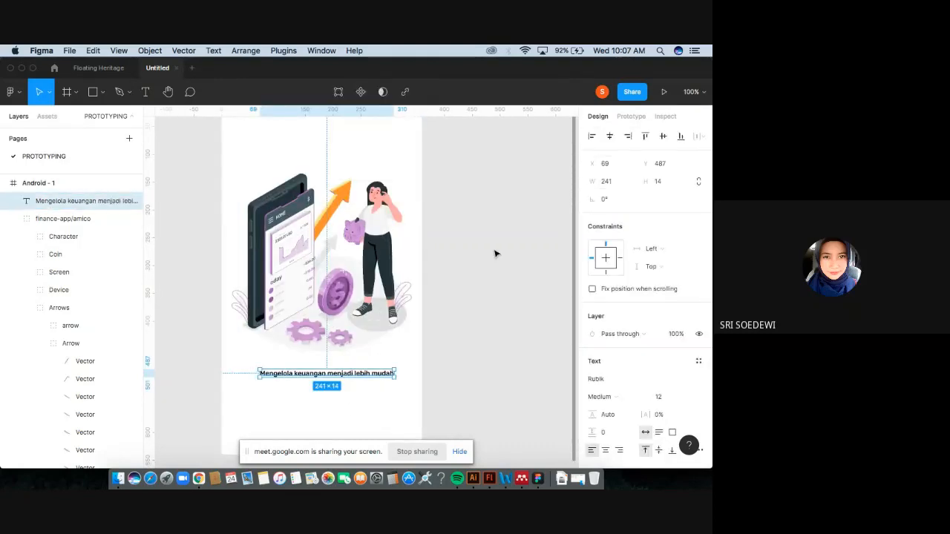
click(368, 396)
click(364, 376)
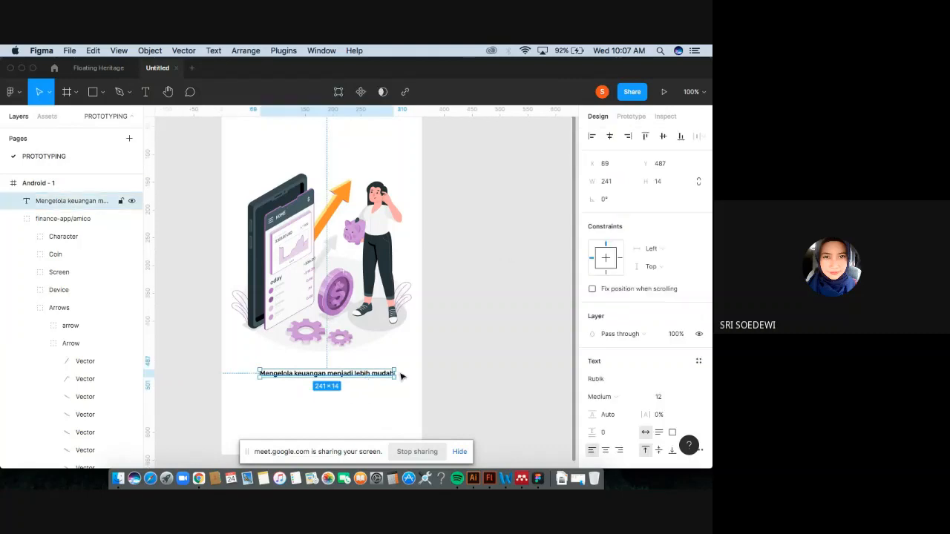
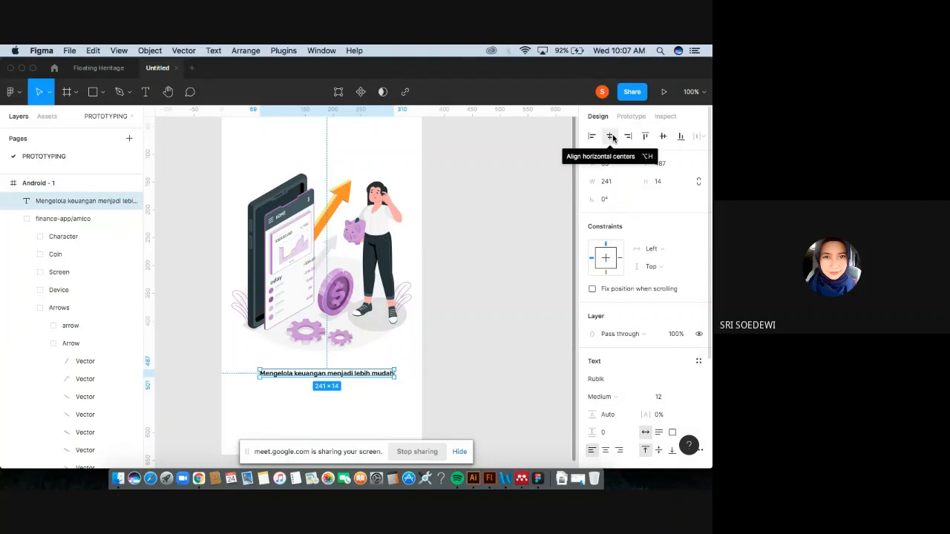
Center the caption horizontally within the Android frame.
click(611, 136)
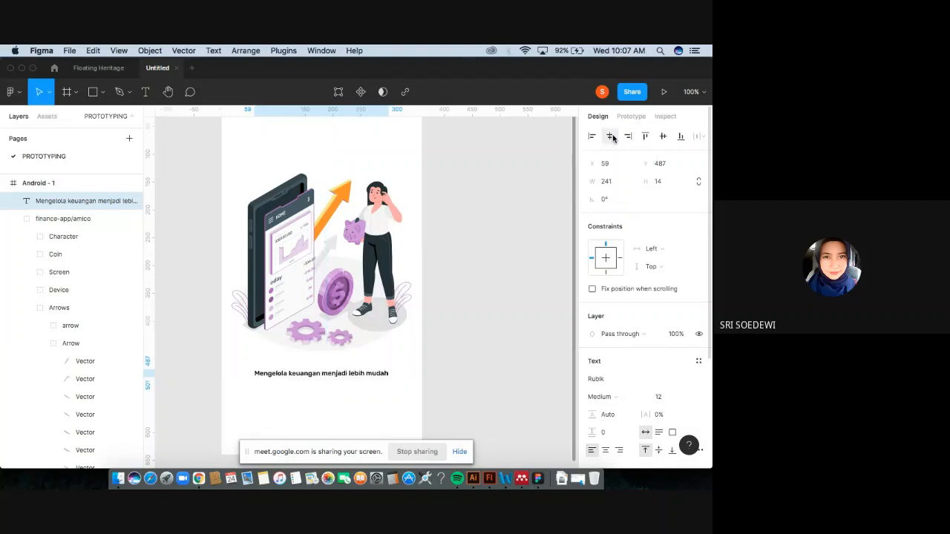
click(508, 388)
scroll(388, 423, down, 3)
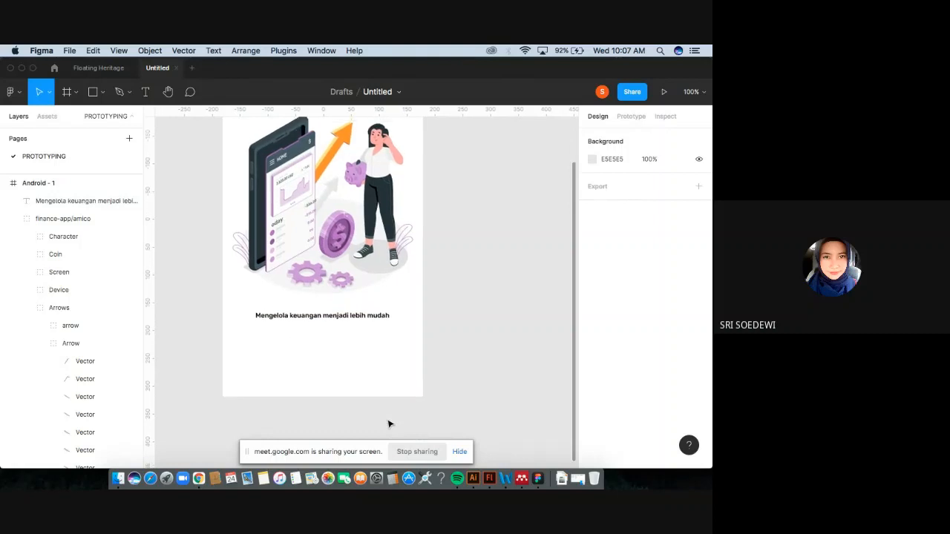
scroll(388, 424, up, 1)
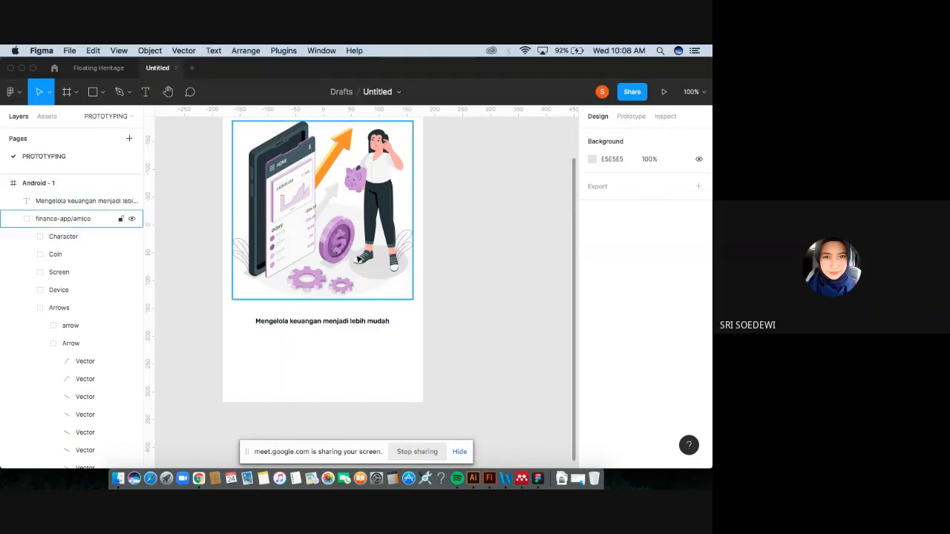
Draw a small 7 × 7 circle below the caption at about X 146, Y 521.
click(98, 93)
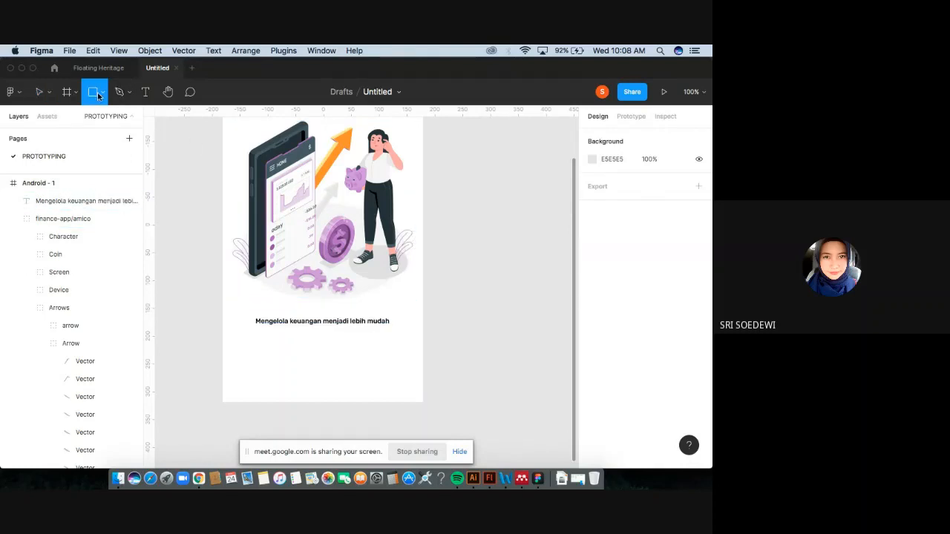
click(102, 93)
click(86, 159)
drag(304, 335, 306, 341)
click(468, 375)
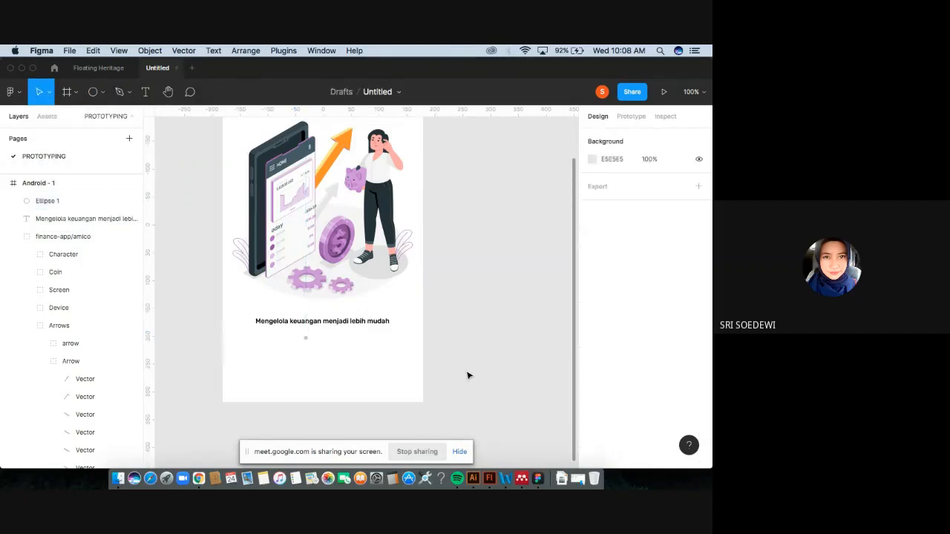
Duplicate the dot and place the copy to its right at about X 179, Y 516.
click(305, 338)
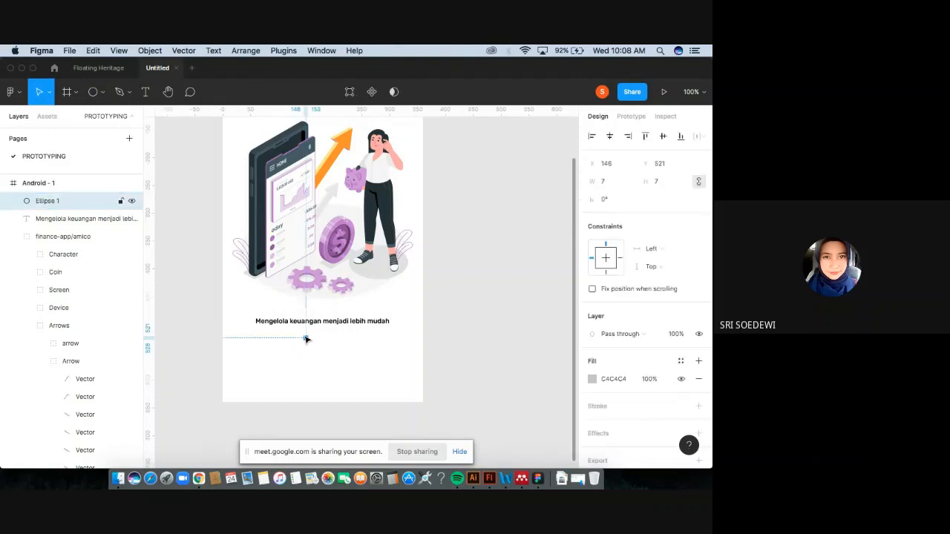
click(455, 340)
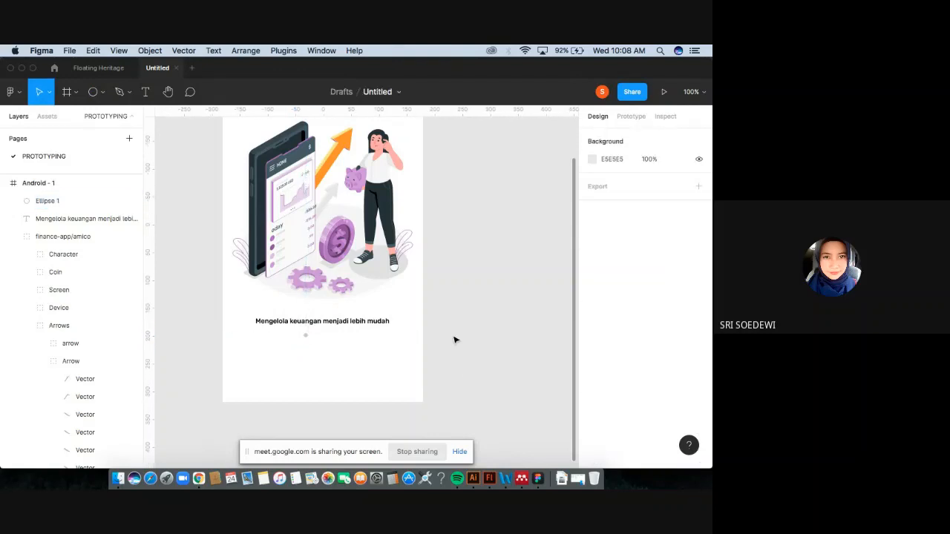
scroll(454, 340, up, 5)
scroll(371, 336, down, 1)
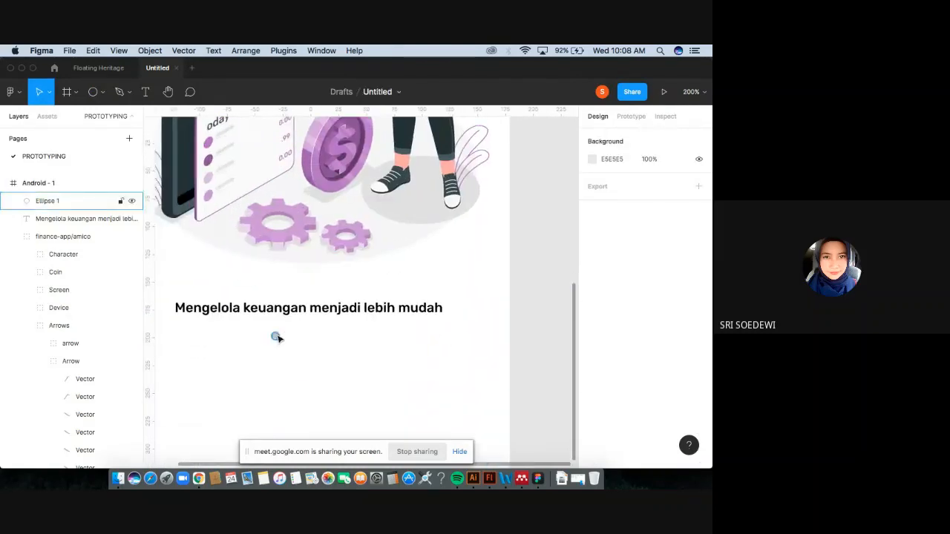
alt+drag(276, 337, 312, 338)
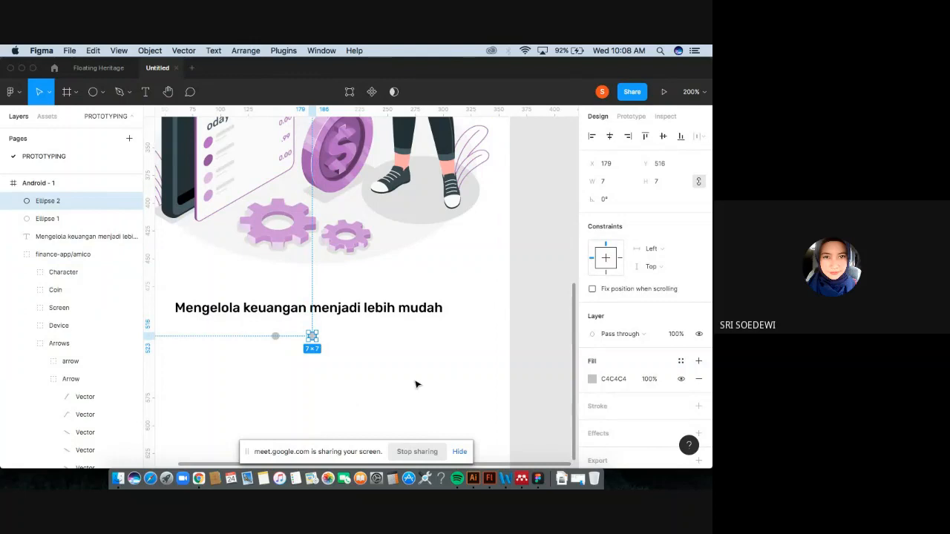
click(542, 365)
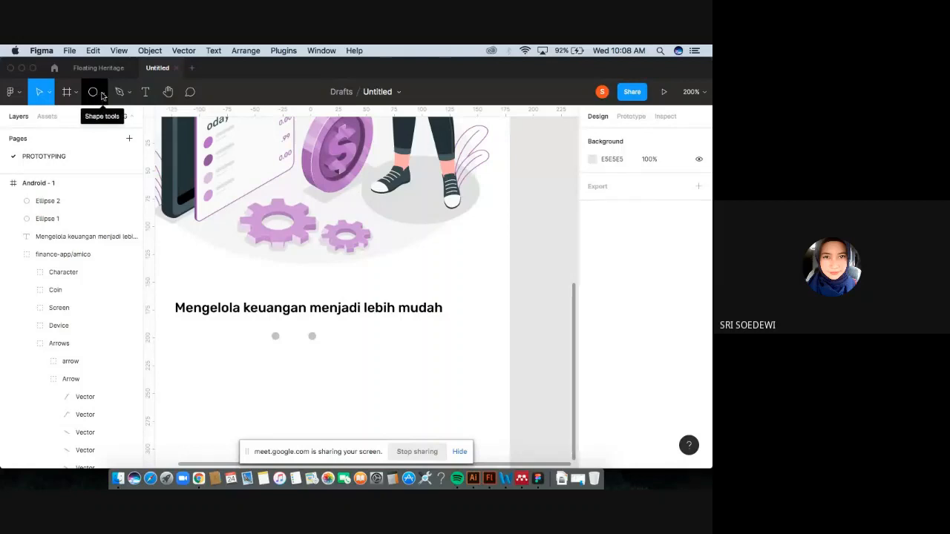
Turn the second dot into an outline by adding a stroke and removing its fill.
click(102, 94)
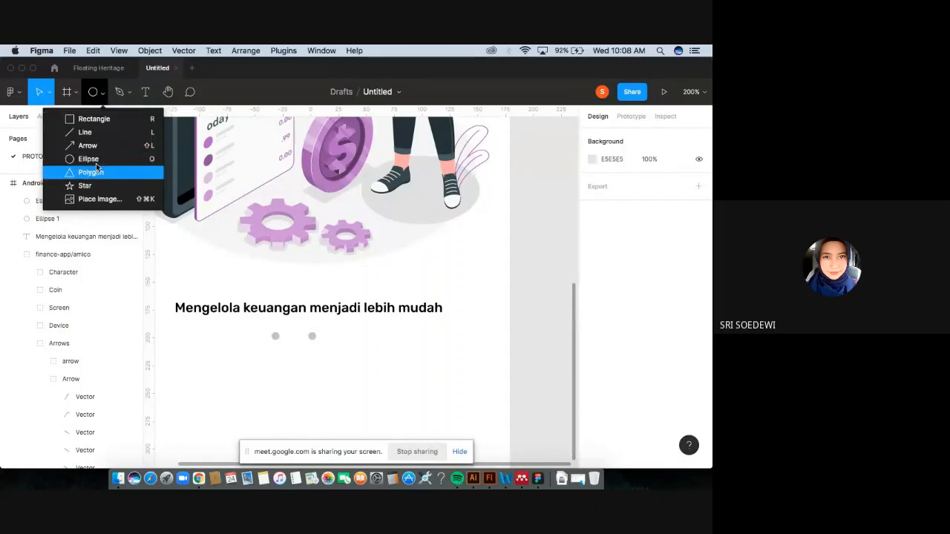
click(541, 296)
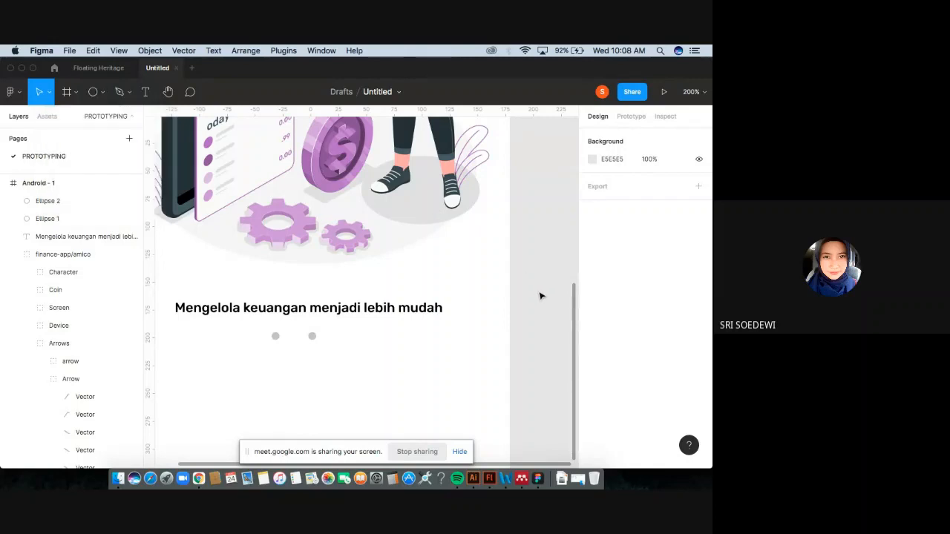
click(311, 335)
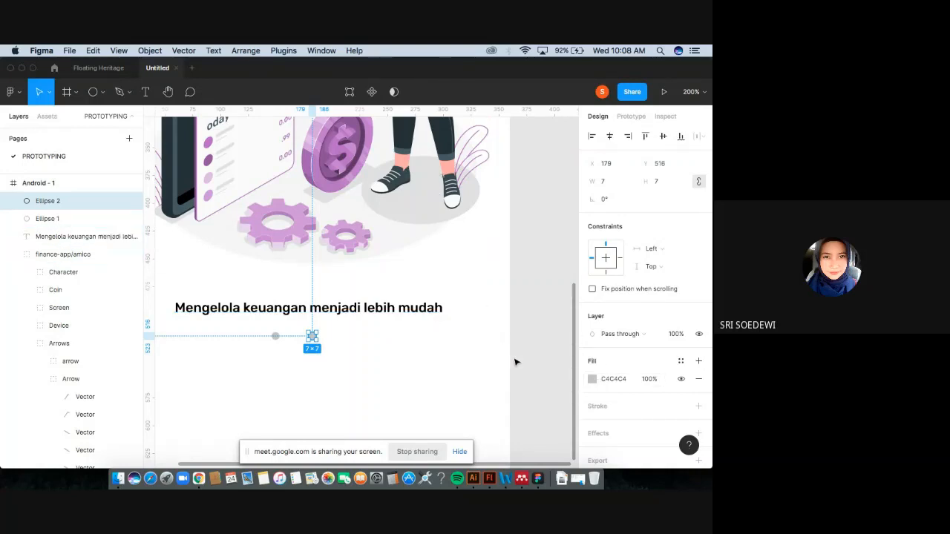
click(592, 379)
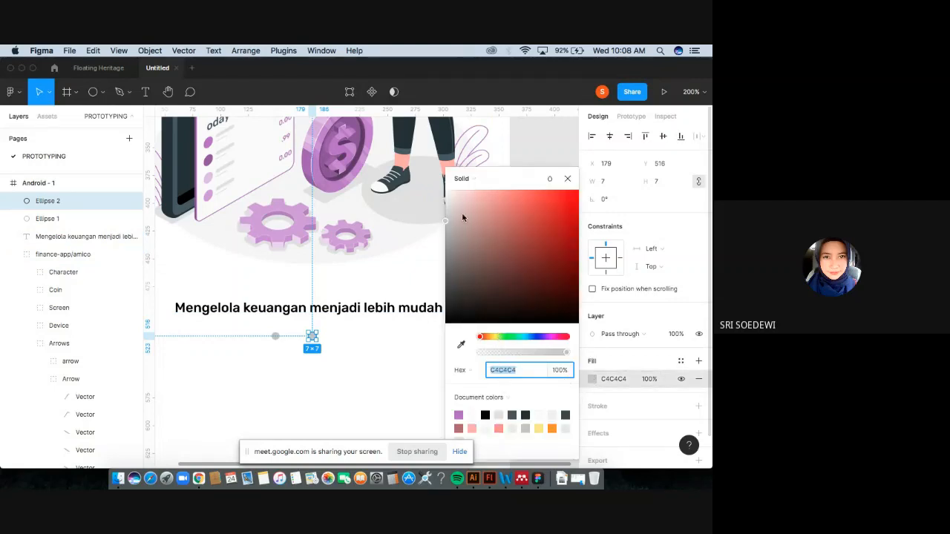
click(567, 179)
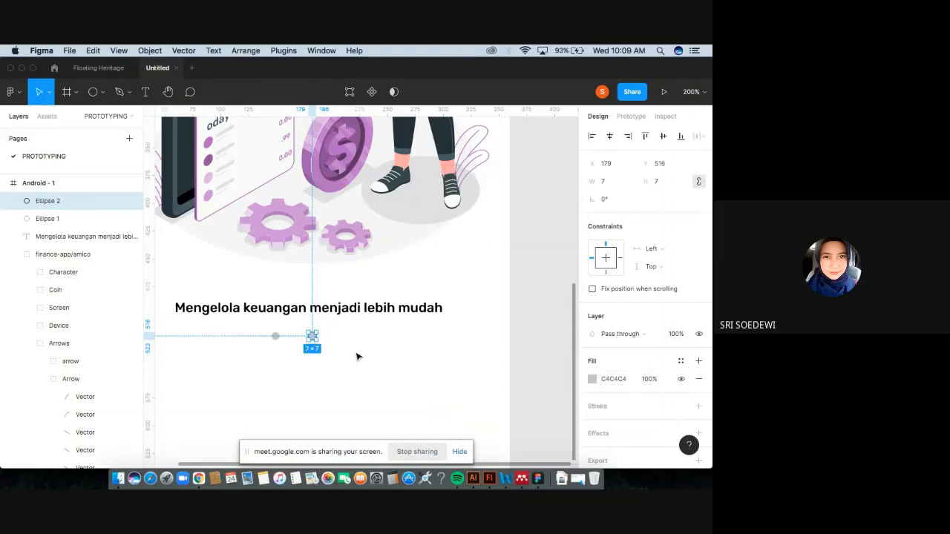
key(plus)
scroll(330, 352, down, 3)
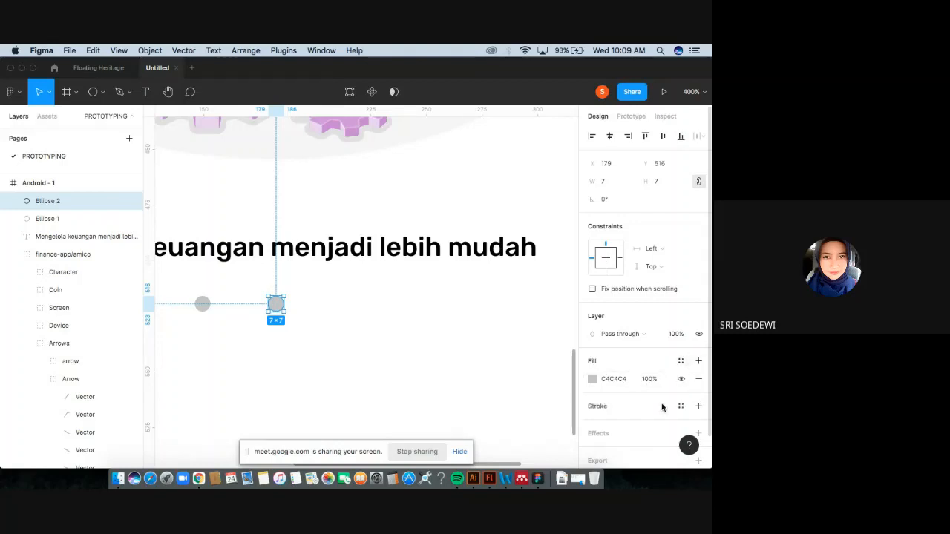
scroll(661, 409, down, 1)
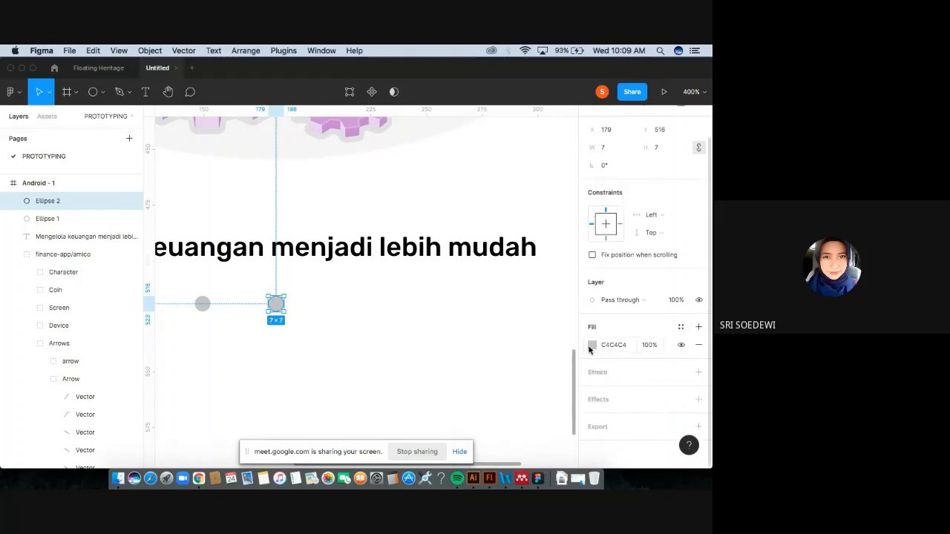
click(697, 373)
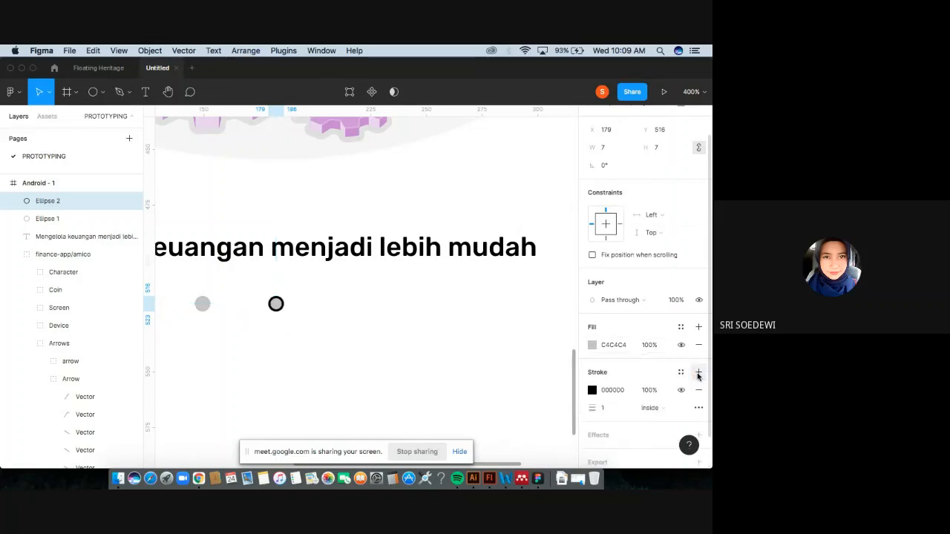
click(591, 345)
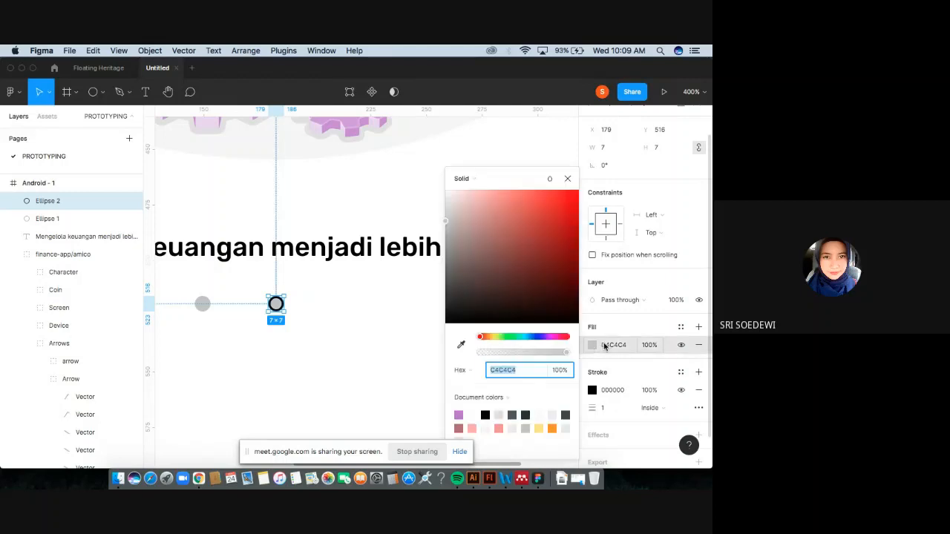
click(699, 349)
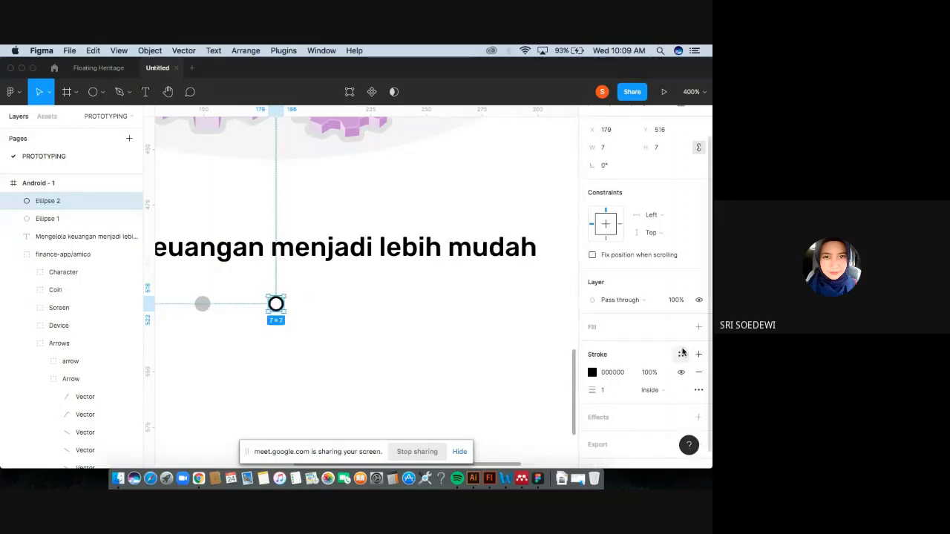
Set the second dot's stroke color to C4C4C4, copied from the first dot's fill.
click(203, 304)
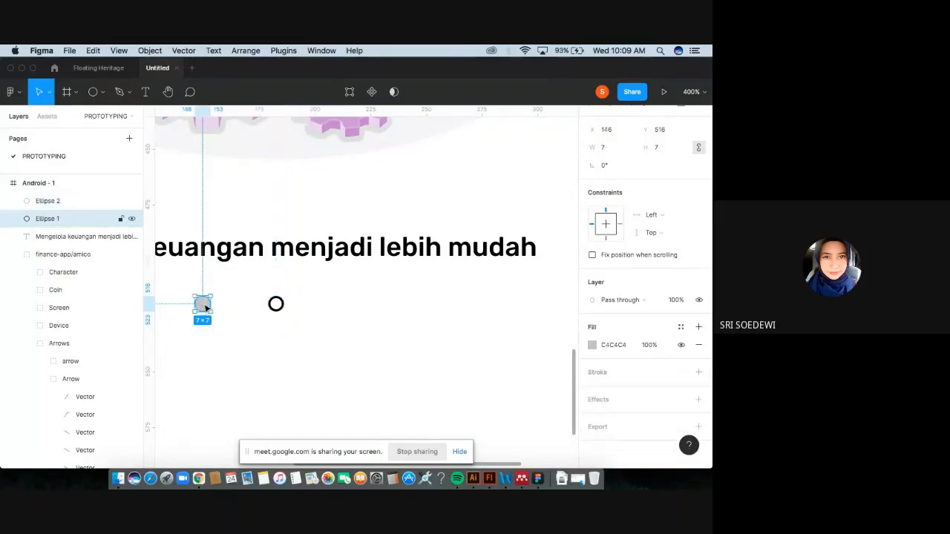
click(616, 345)
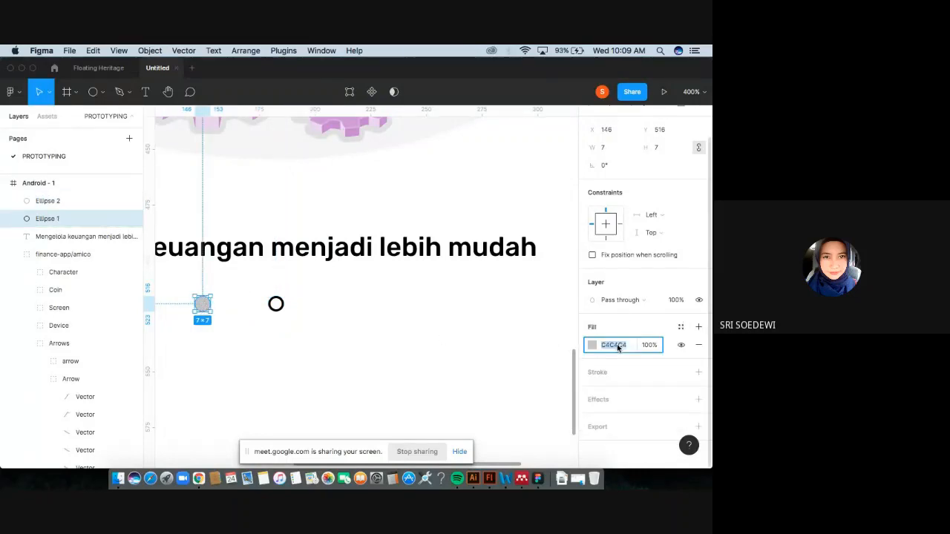
key(super+c)
click(275, 304)
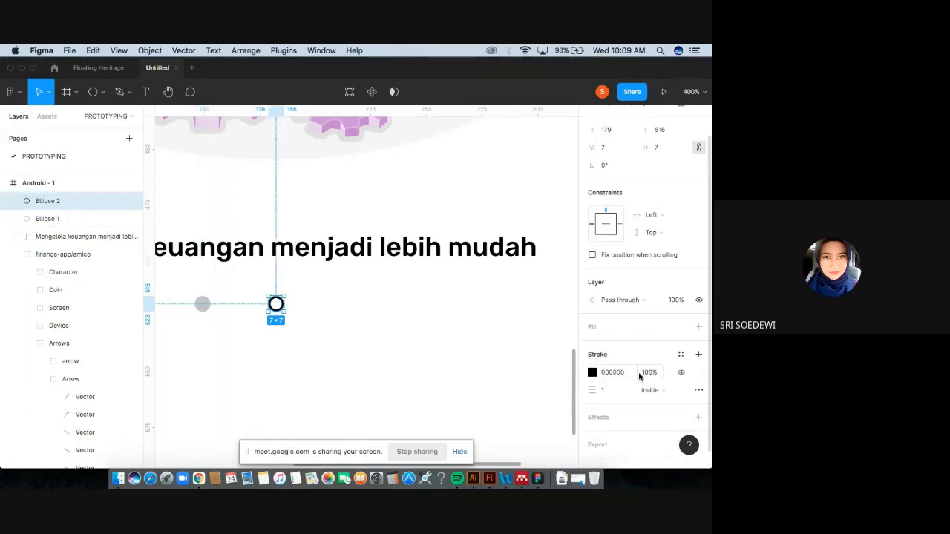
click(616, 372)
key(super+v)
key(Return)
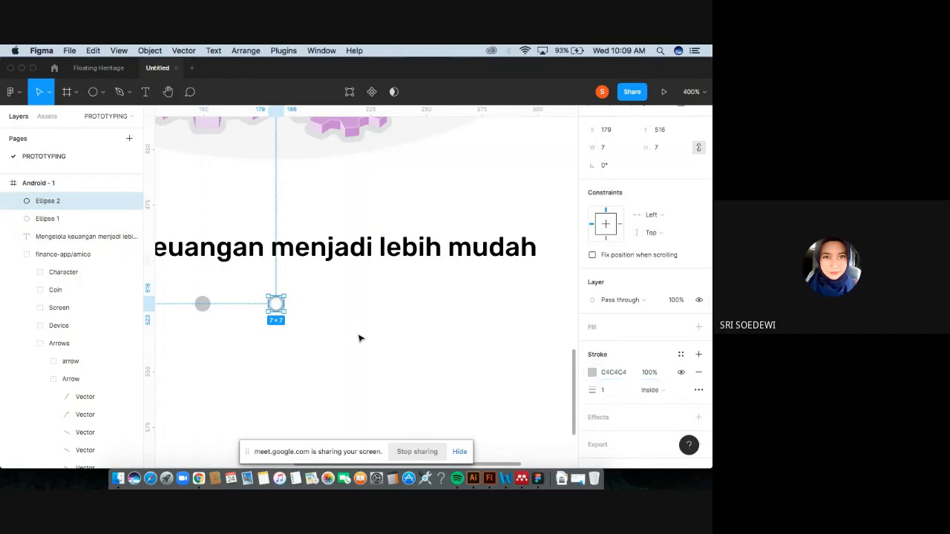
Duplicate the outlined dot and move the copy right to about X 211.
key(minus)
click(547, 333)
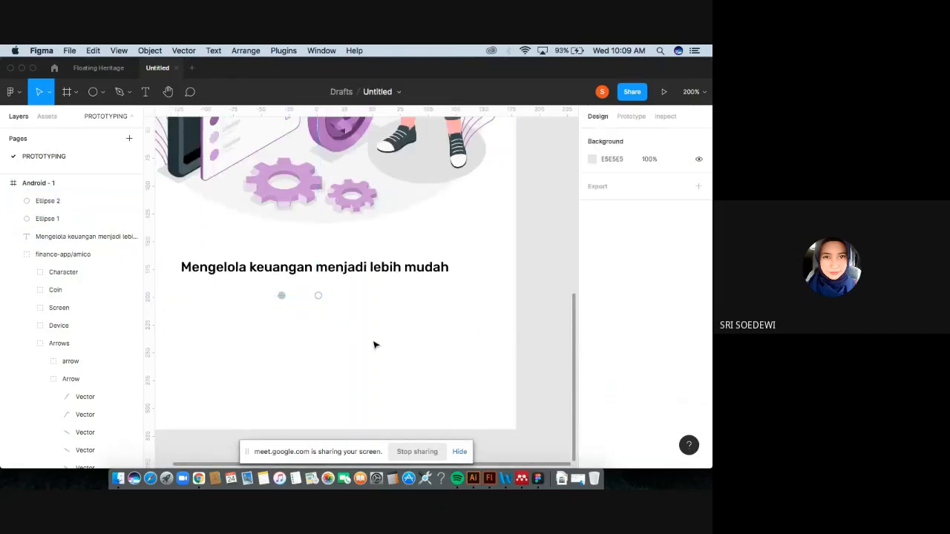
click(319, 297)
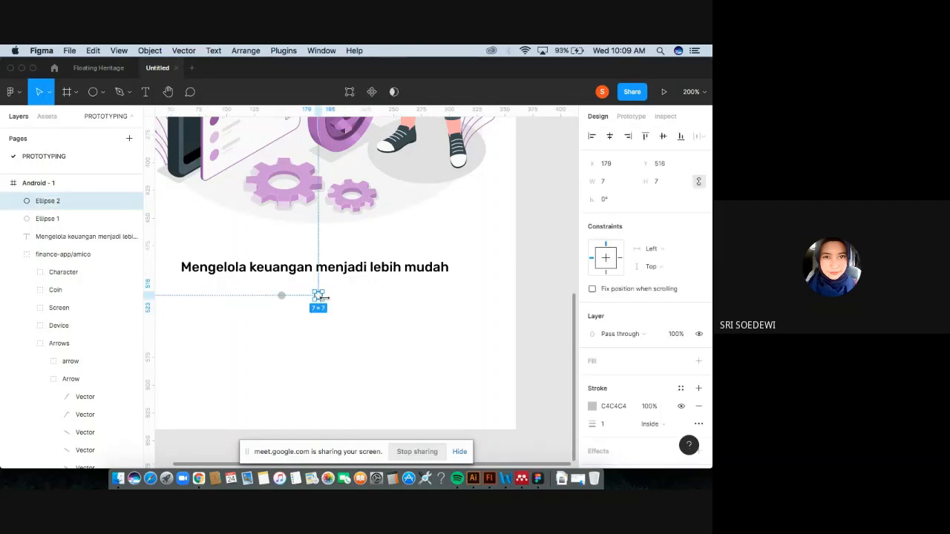
key(super+d)
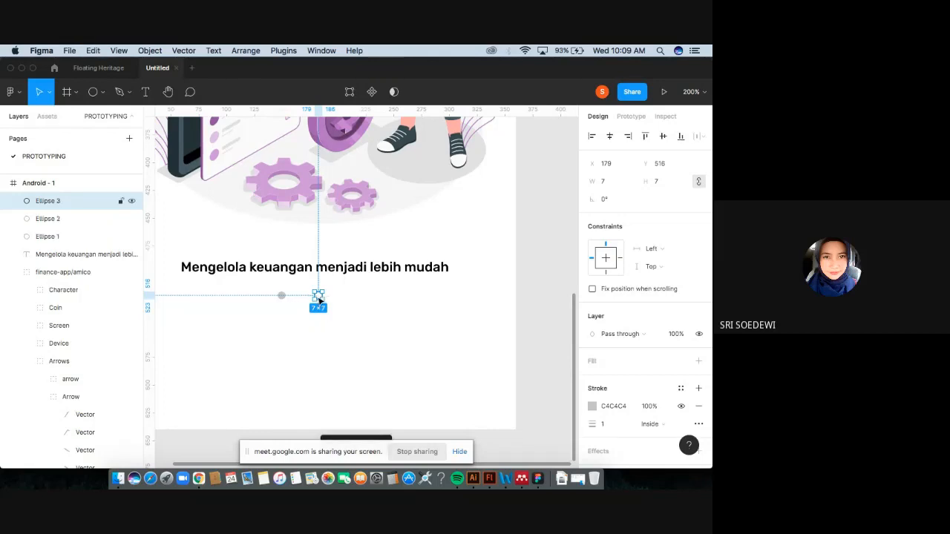
drag(319, 299, 355, 299)
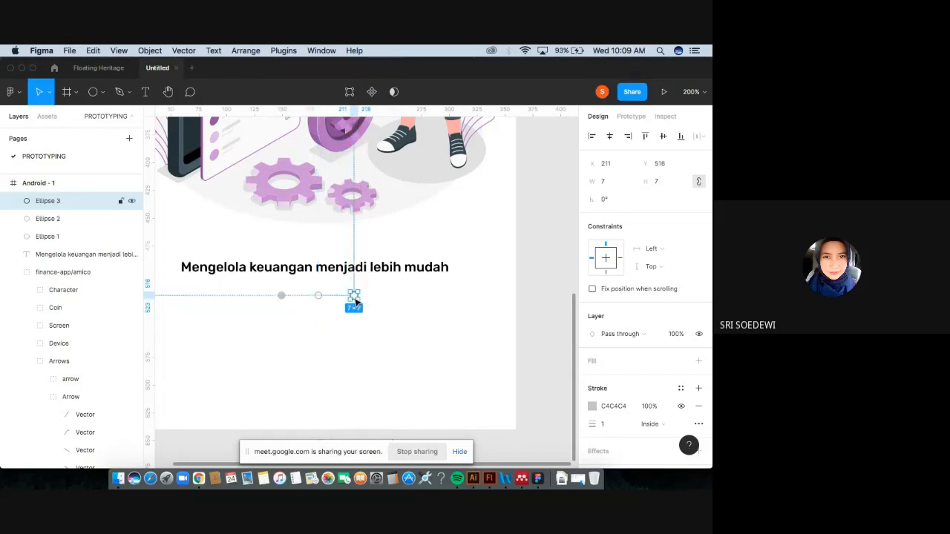
click(545, 334)
Inspect the caption and the row of three indicator dots at different zoom levels.
scroll(392, 353, up, 3)
scroll(392, 352, left, 2)
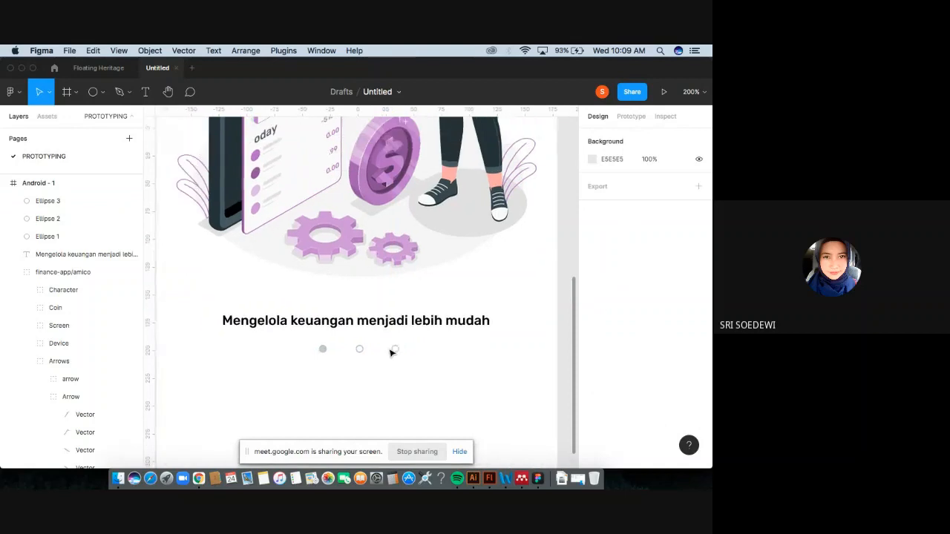
key(shift+0)
scroll(391, 351, up, 1)
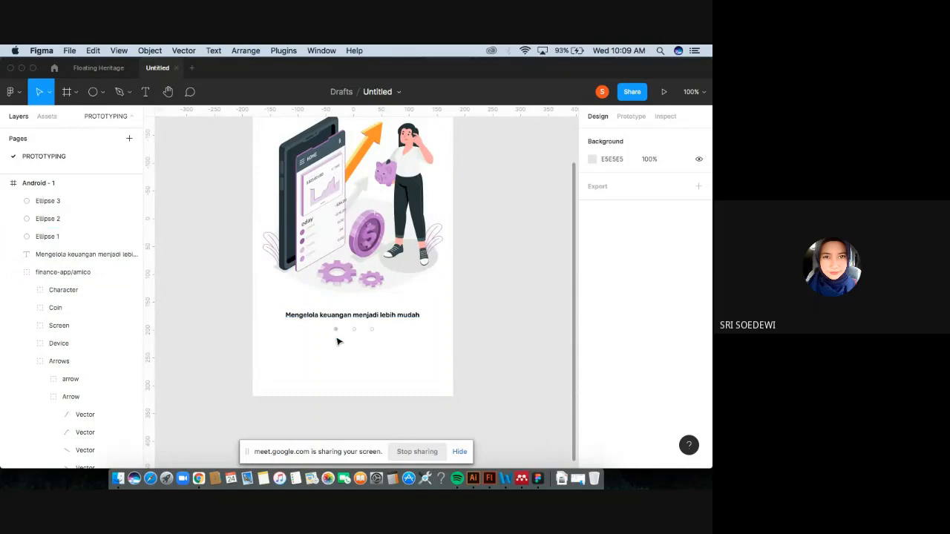
scroll(337, 341, up, 5)
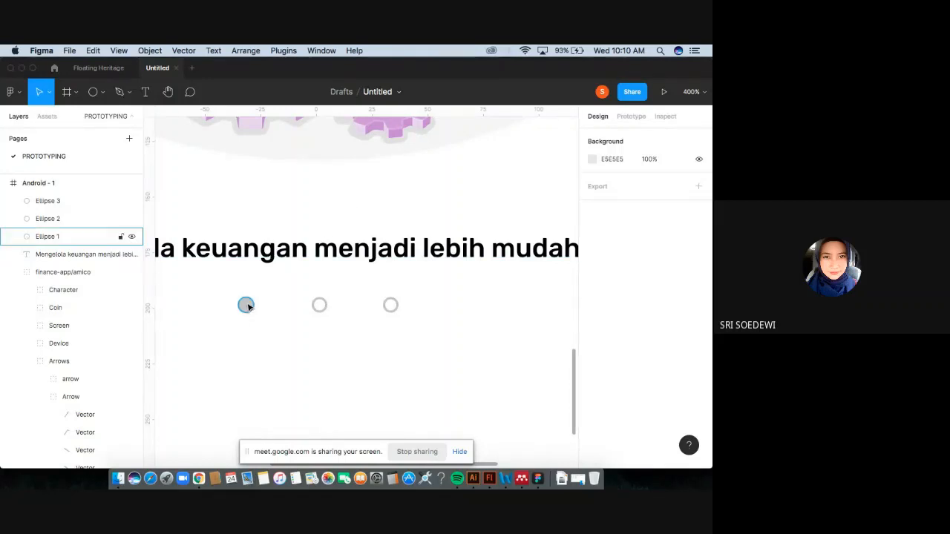
key(shift+0)
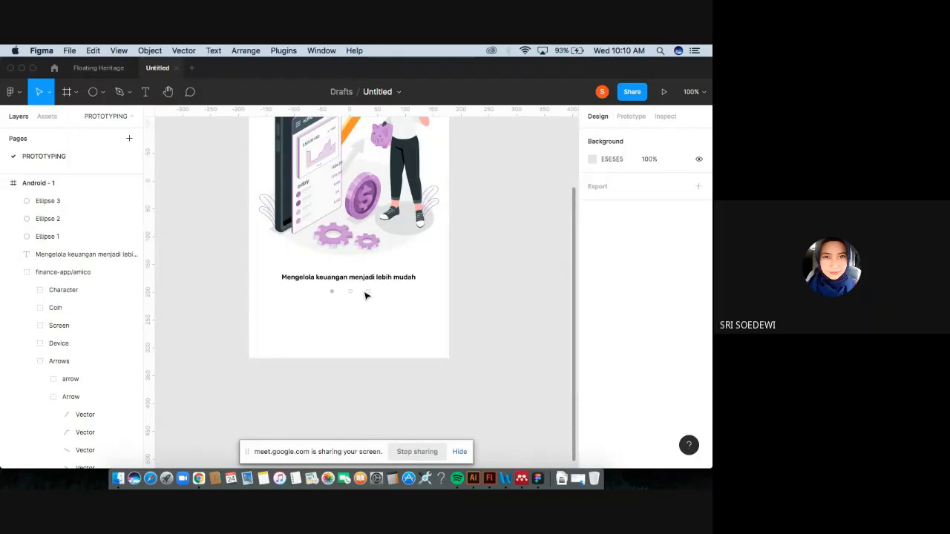
scroll(334, 305, right, 2)
scroll(334, 305, up, 2)
scroll(334, 305, right, 1)
scroll(333, 305, up, 2)
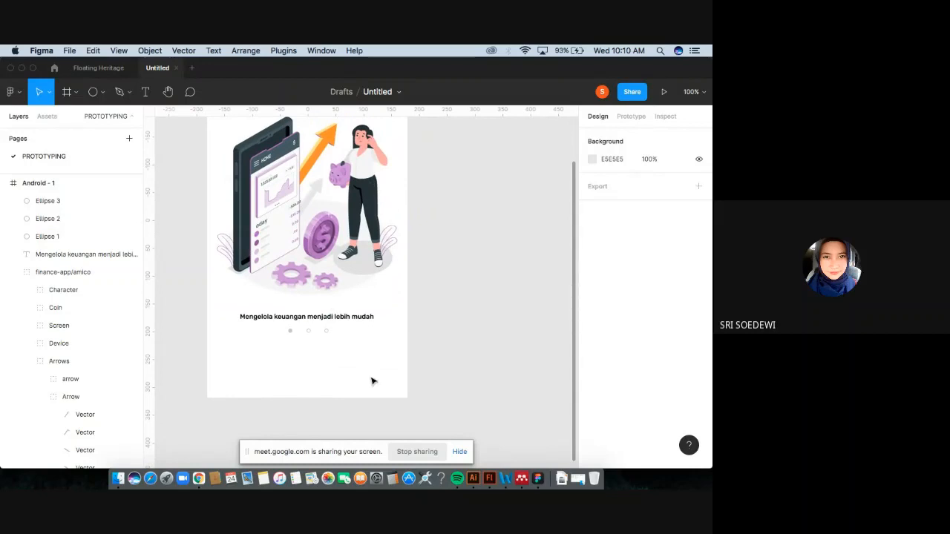
scroll(330, 330, up, 3)
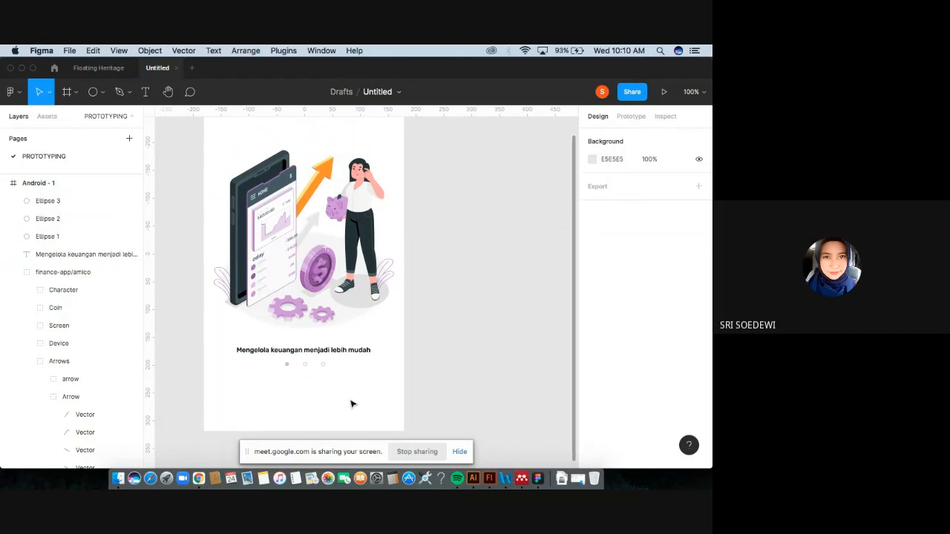
scroll(352, 389, down, 3)
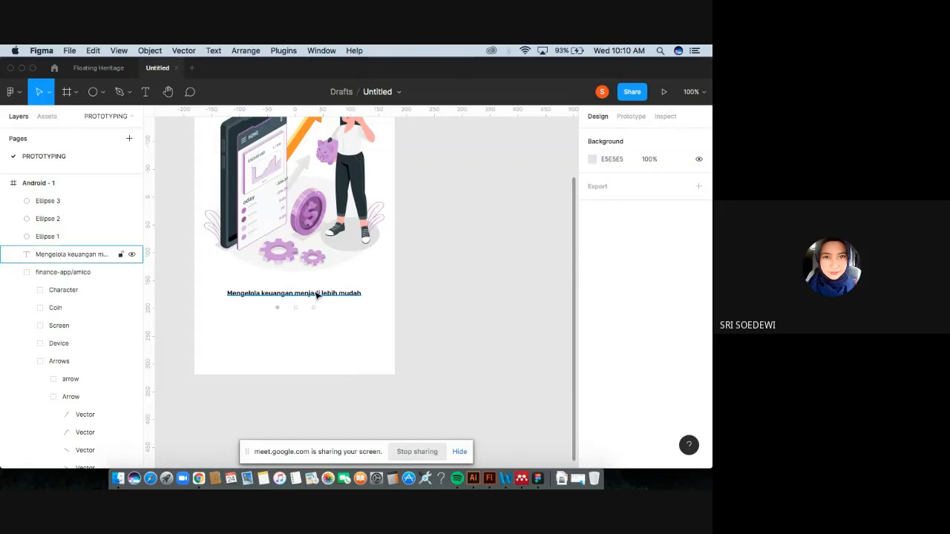
Add a text label reading "skip" below the indicator dots.
drag(317, 295, 336, 338)
double_click(333, 335)
text(skip)
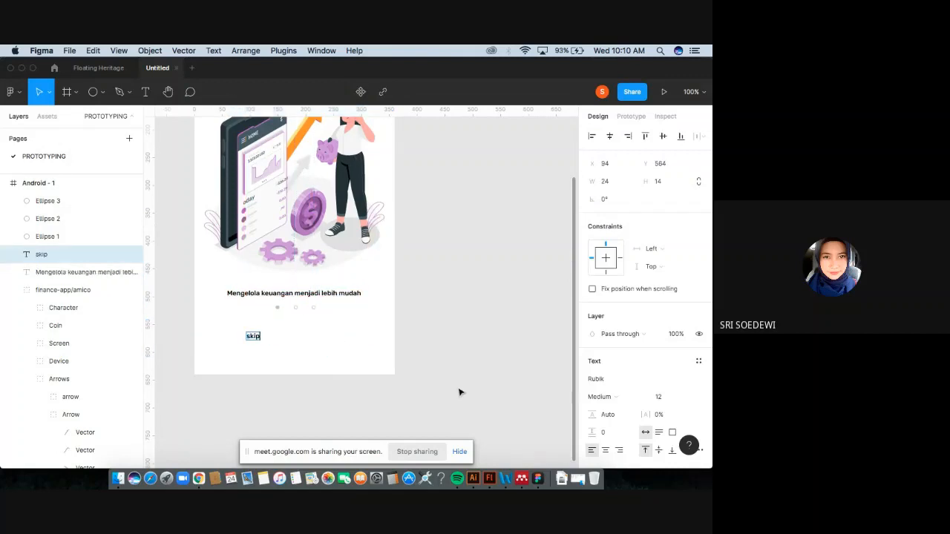
key(Escape)
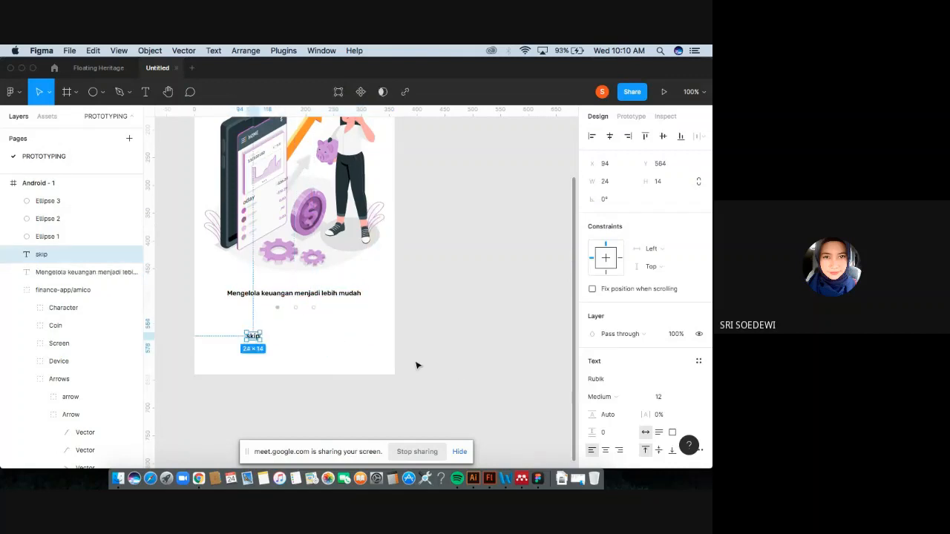
Move the skip label to the frame's lower right, about X 302, Y 577.
drag(254, 336, 375, 349)
scroll(618, 396, down, 3)
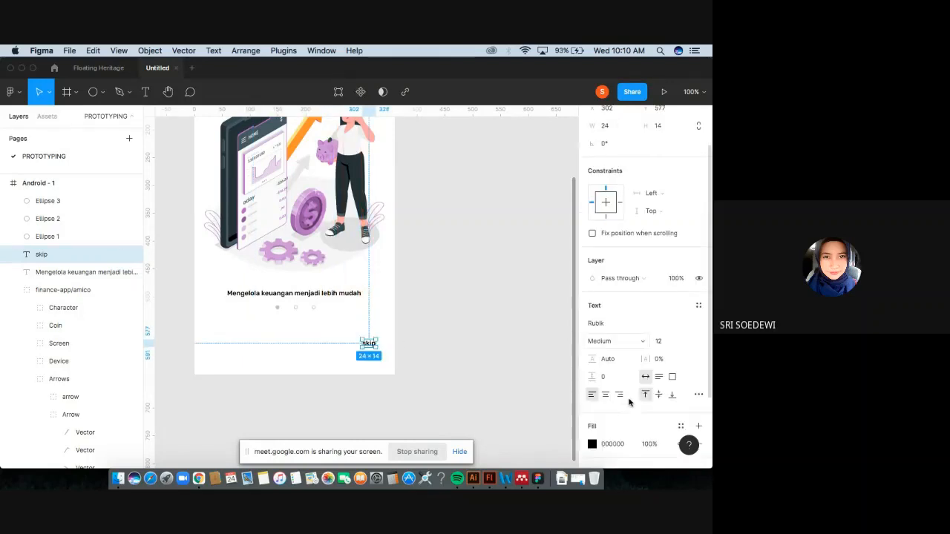
Set the skip label's font weight to Regular.
click(620, 338)
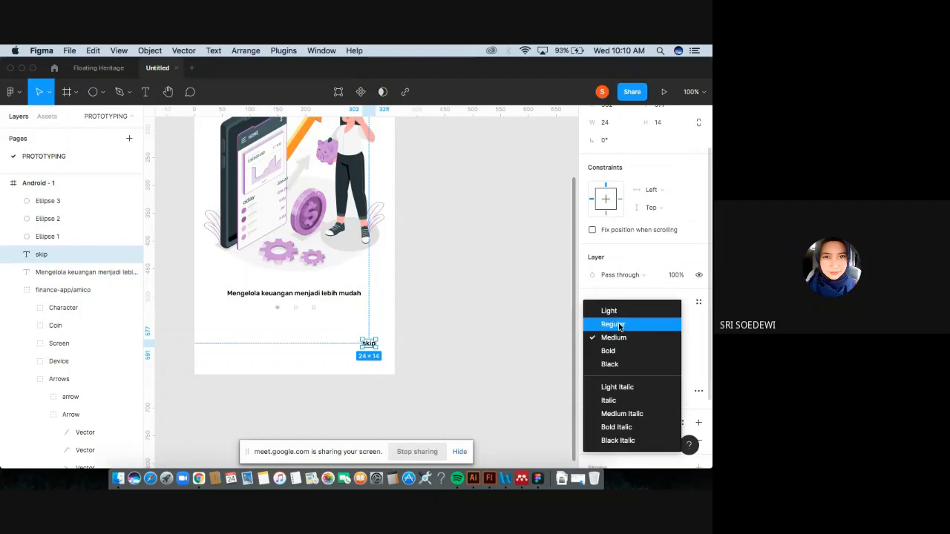
click(620, 325)
Change the skip label's fill to a dark gray document color.
click(592, 441)
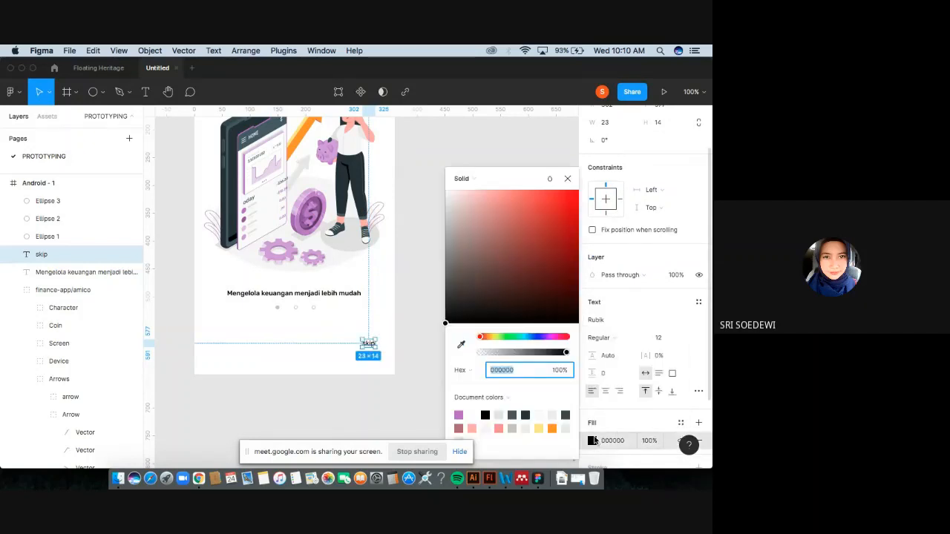
click(511, 427)
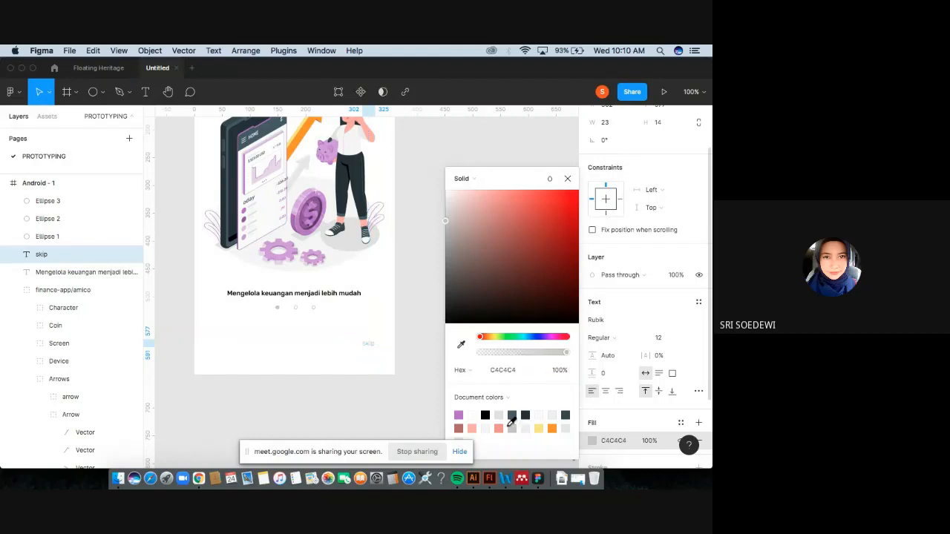
click(567, 415)
click(425, 385)
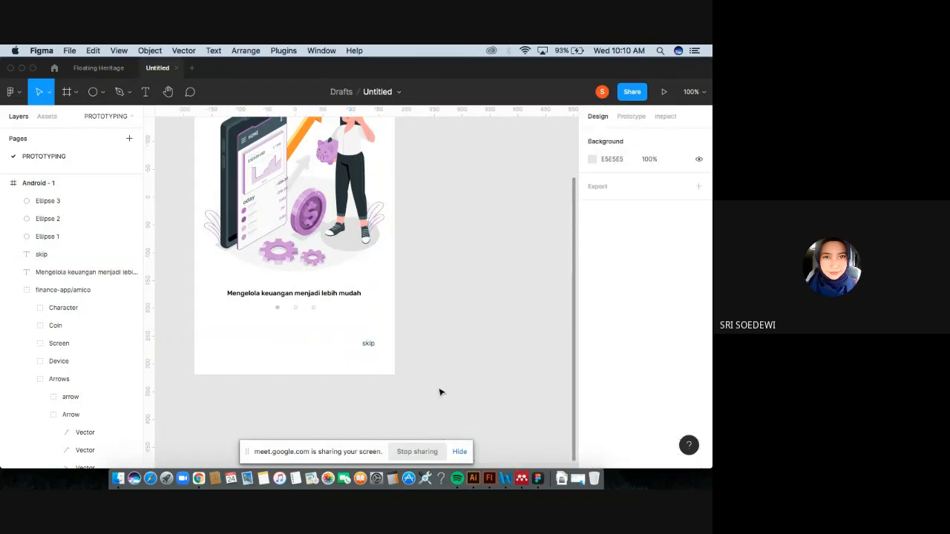
click(367, 344)
click(445, 350)
scroll(445, 350, up, 1)
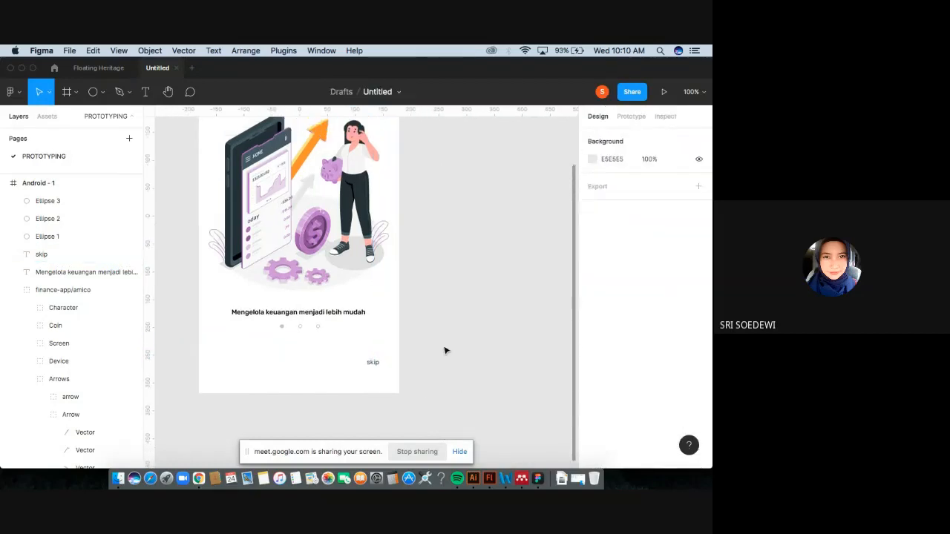
key(minus)
scroll(445, 351, right, 1)
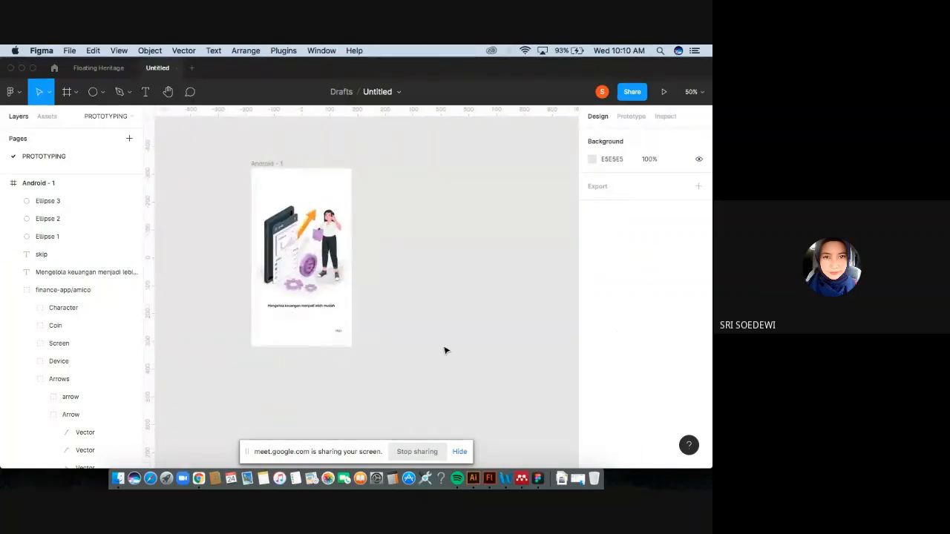
key(plus)
key(minus)
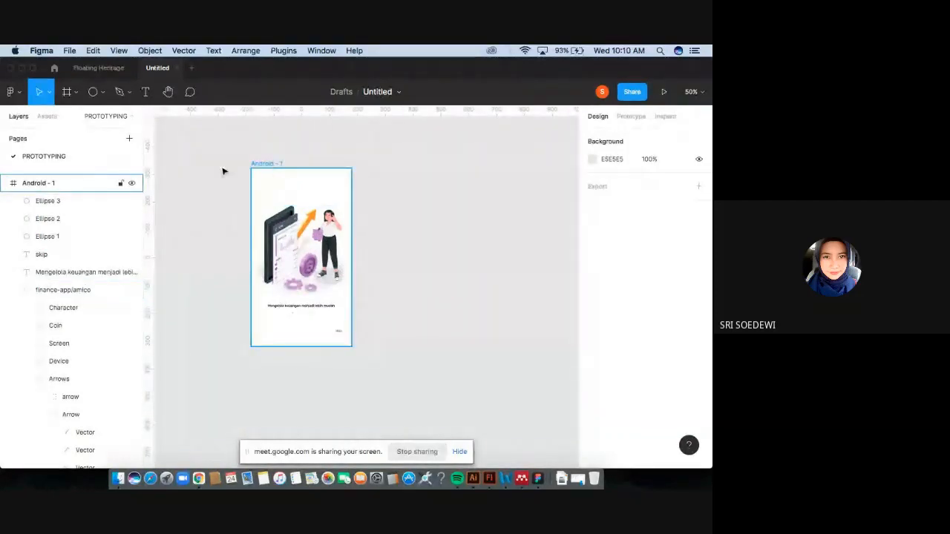
Add a second frame from the Android 360×640 preset beside the first screen.
click(73, 95)
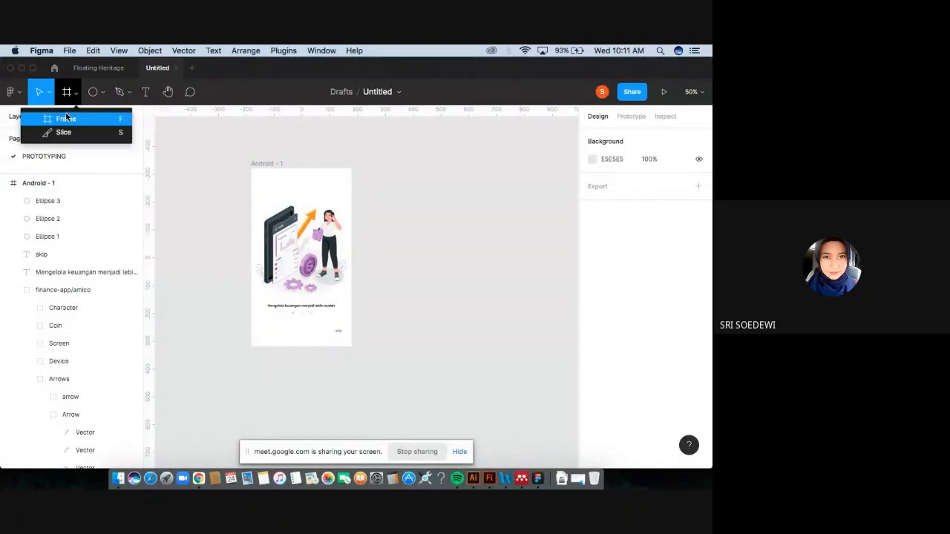
click(66, 120)
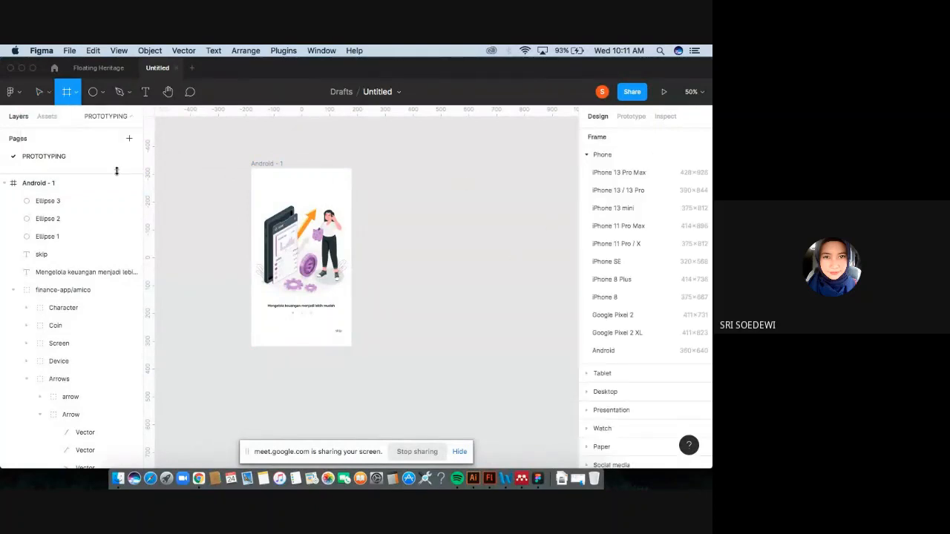
click(72, 92)
click(63, 121)
click(647, 355)
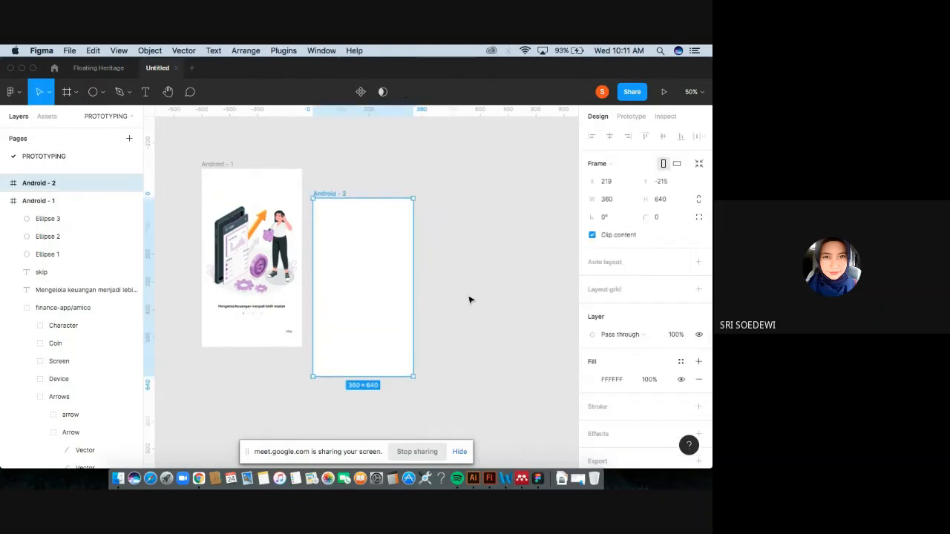
drag(328, 252, 327, 233)
click(452, 232)
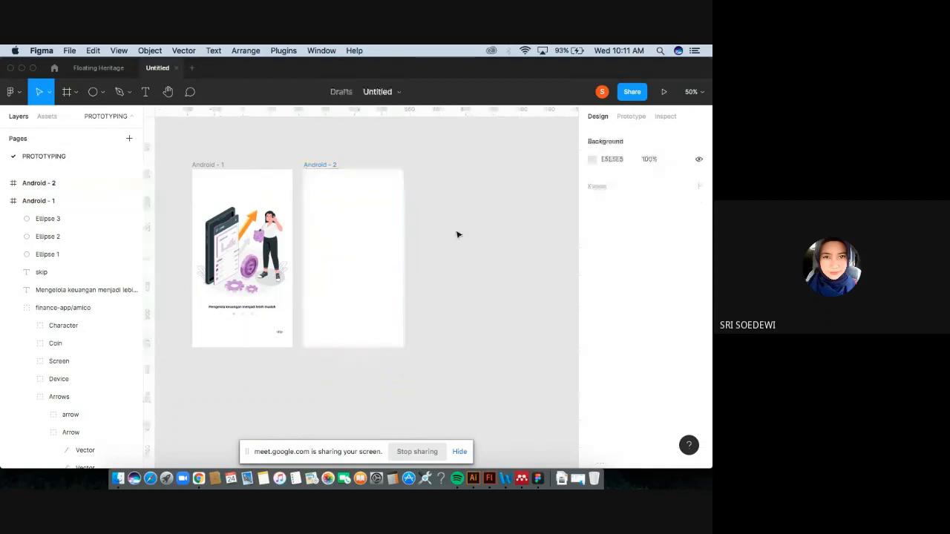
Insert a Storyset illustration of a man presenting charts using the Storyset by Freepik plugin.
right_click(361, 277)
mouse_move(423, 381)
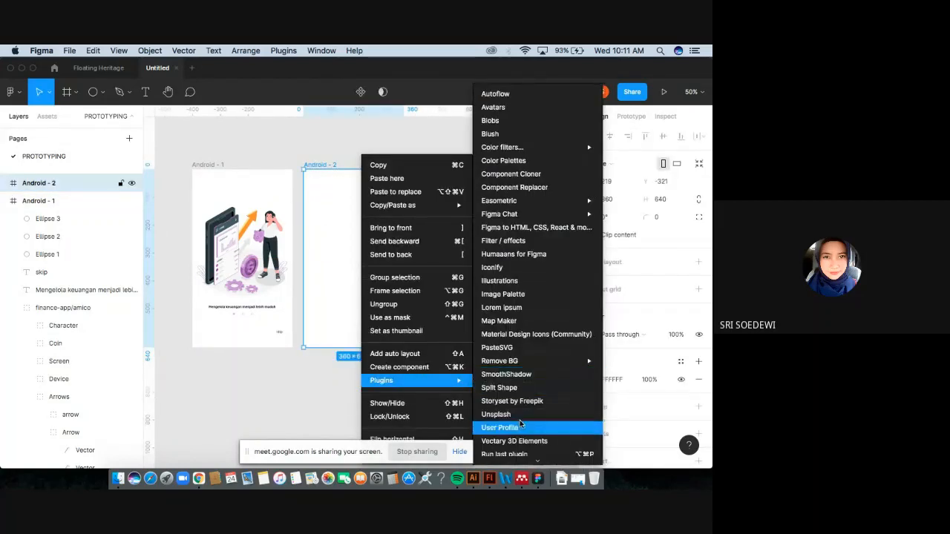
scroll(519, 420, down, 2)
scroll(519, 424, down, 1)
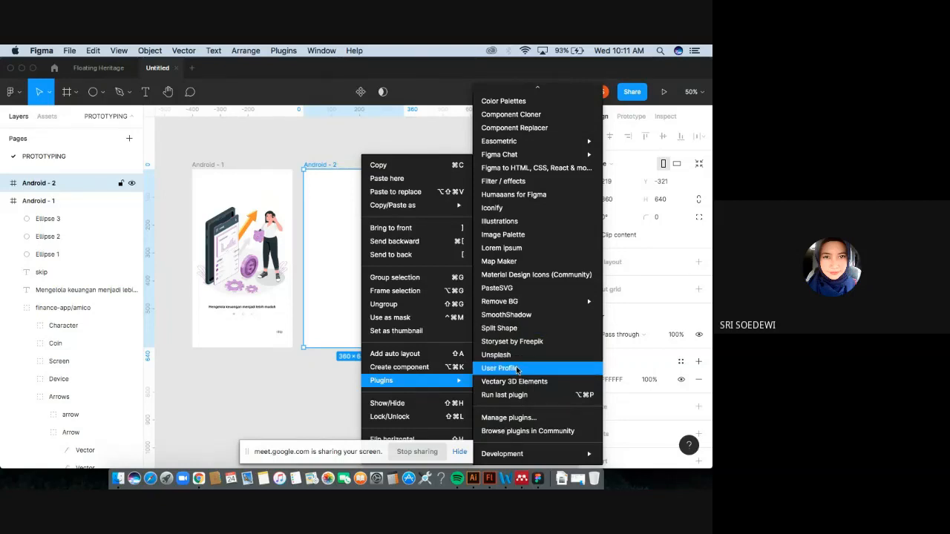
click(510, 342)
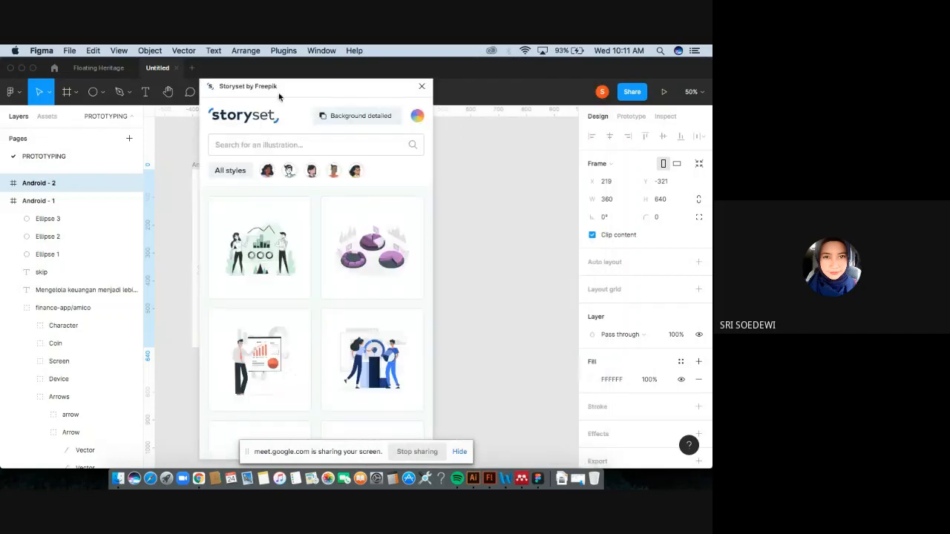
scroll(349, 300, down, 5)
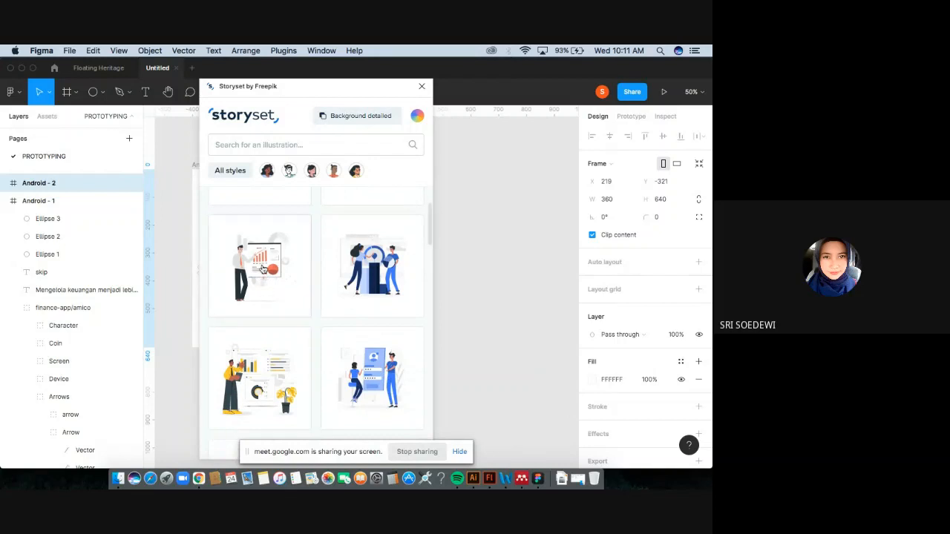
drag(261, 269, 362, 291)
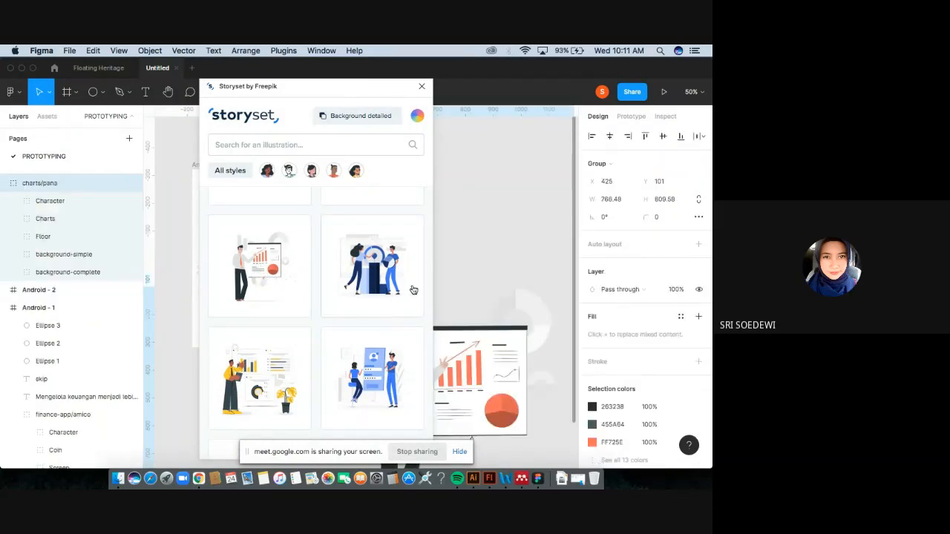
click(421, 87)
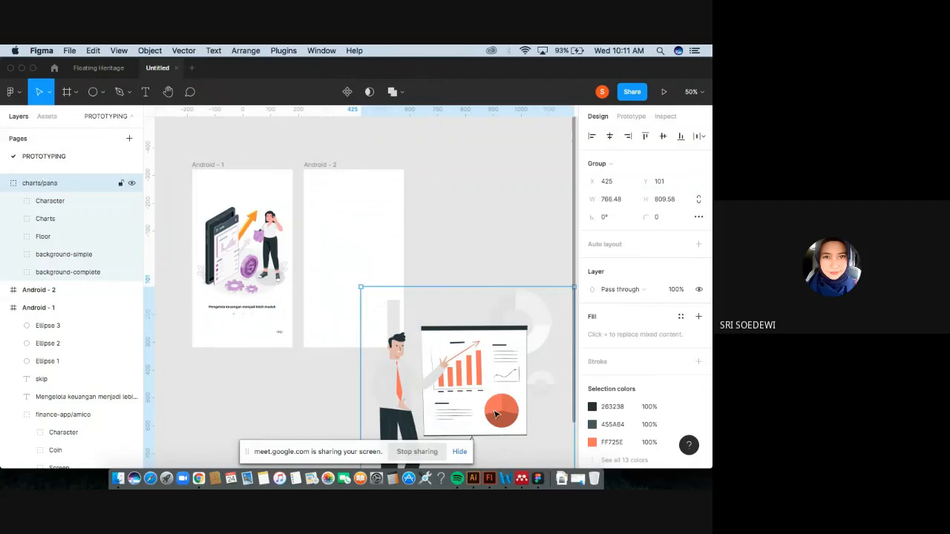
Move the chart illustration into the second frame and scale it down to fit its top.
drag(496, 414, 443, 287)
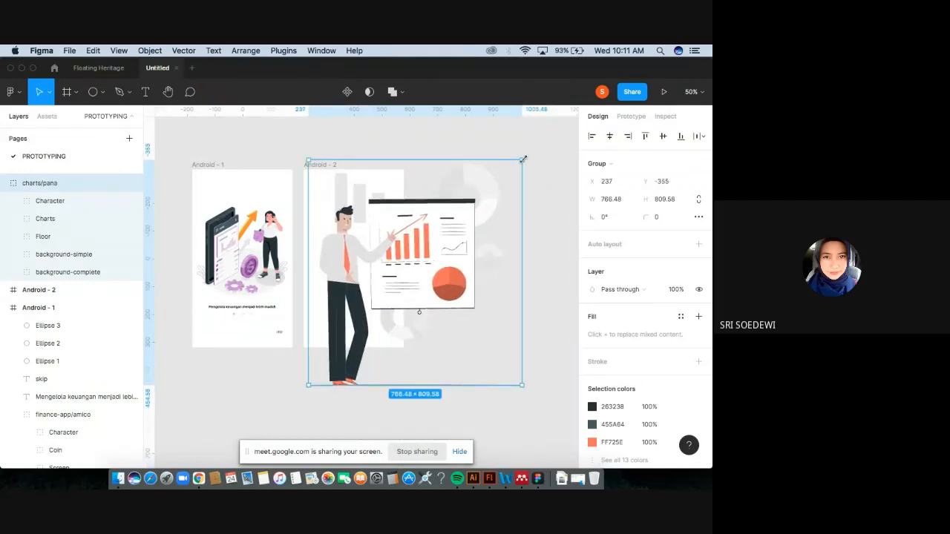
drag(521, 160, 356, 244)
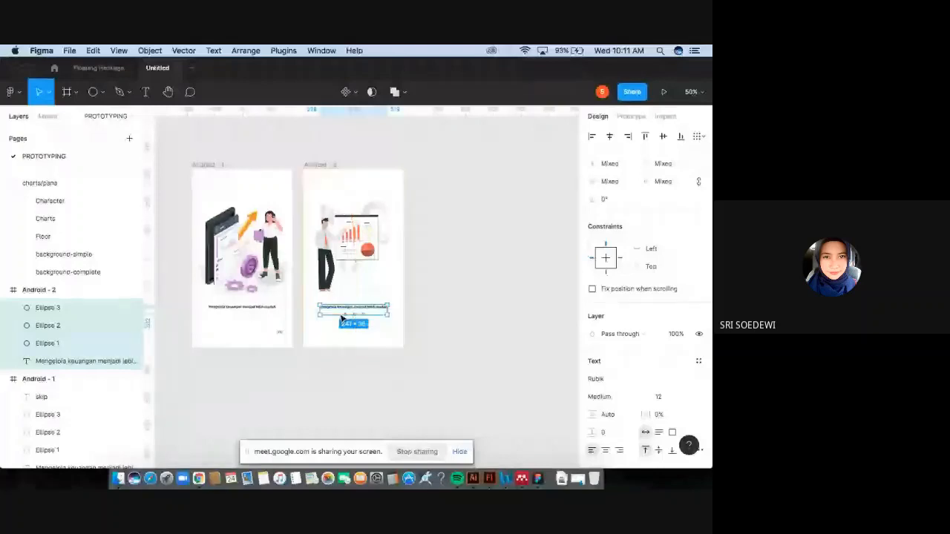
key(super+plus)
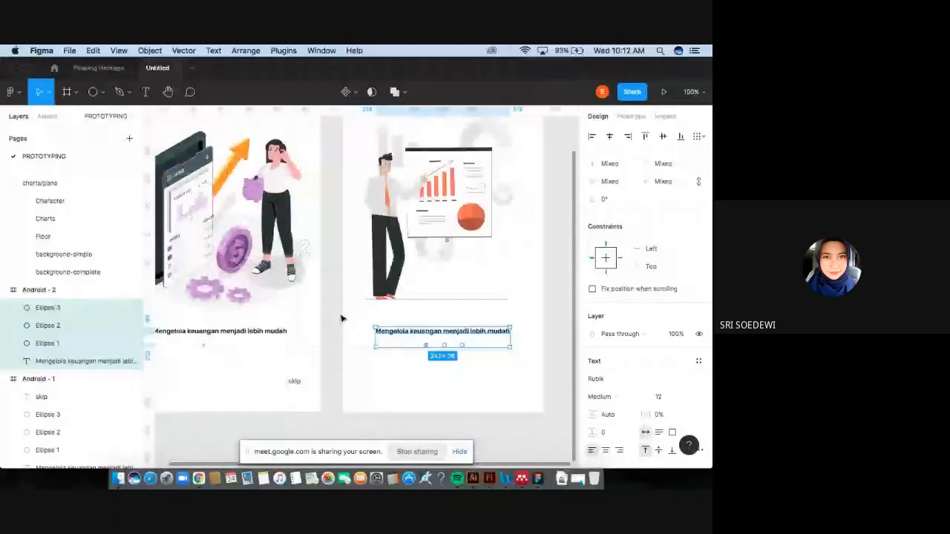
drag(443, 331, 223, 327)
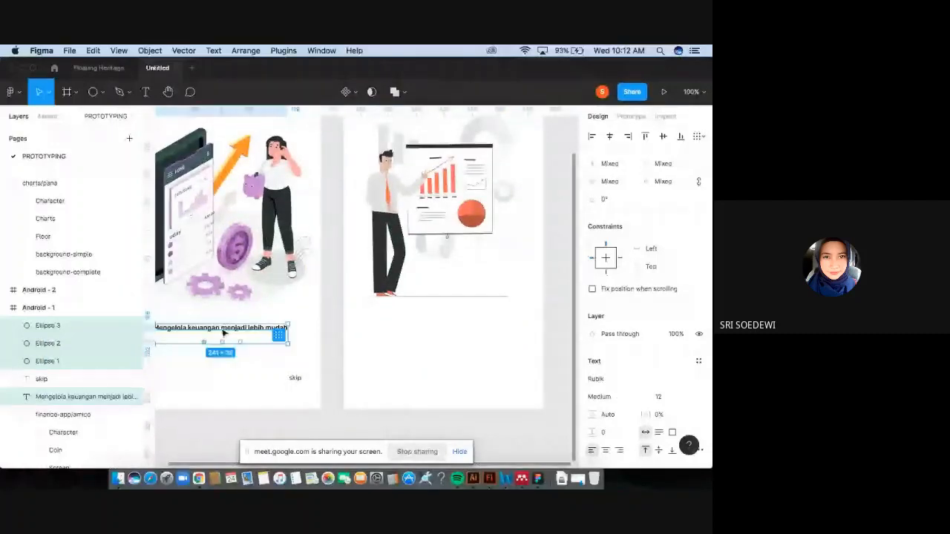
drag(224, 333, 445, 339)
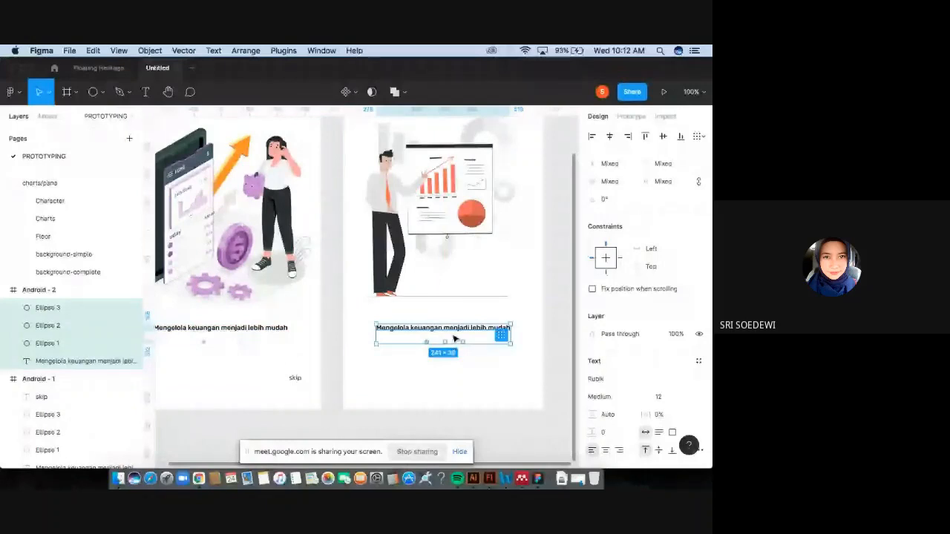
scroll(520, 354, right, 2)
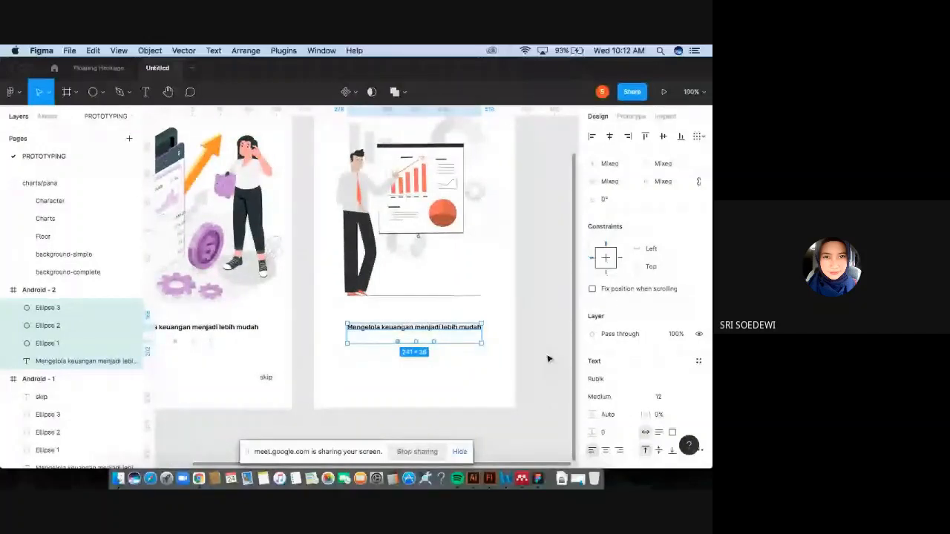
click(469, 368)
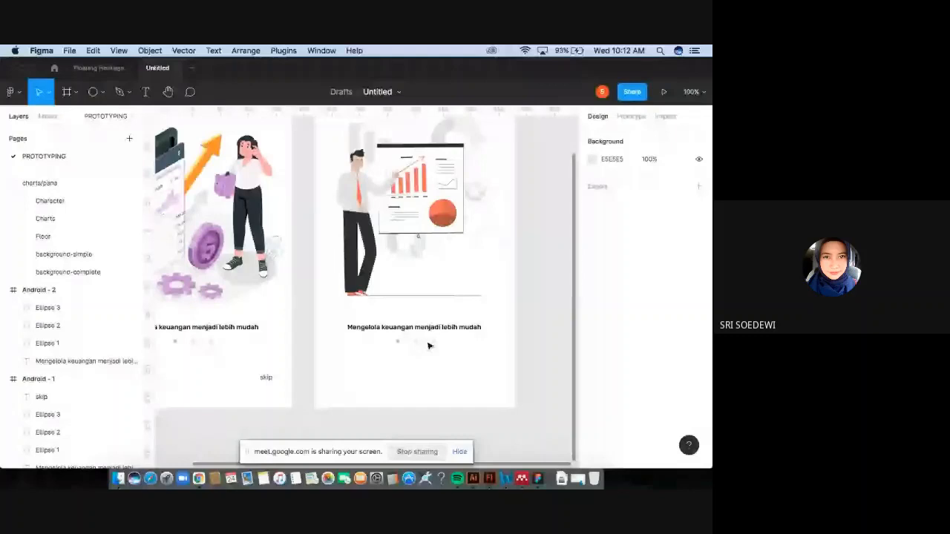
key(minus)
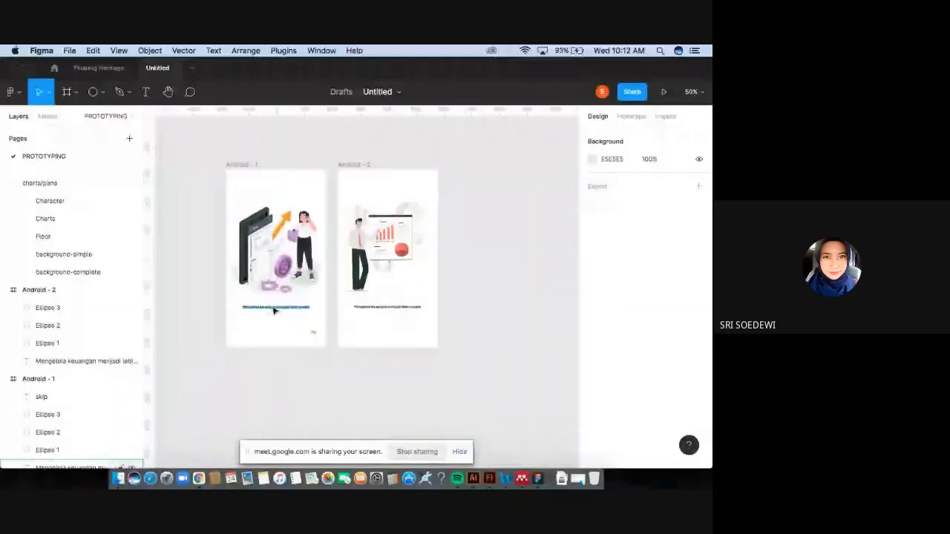
key(plus)
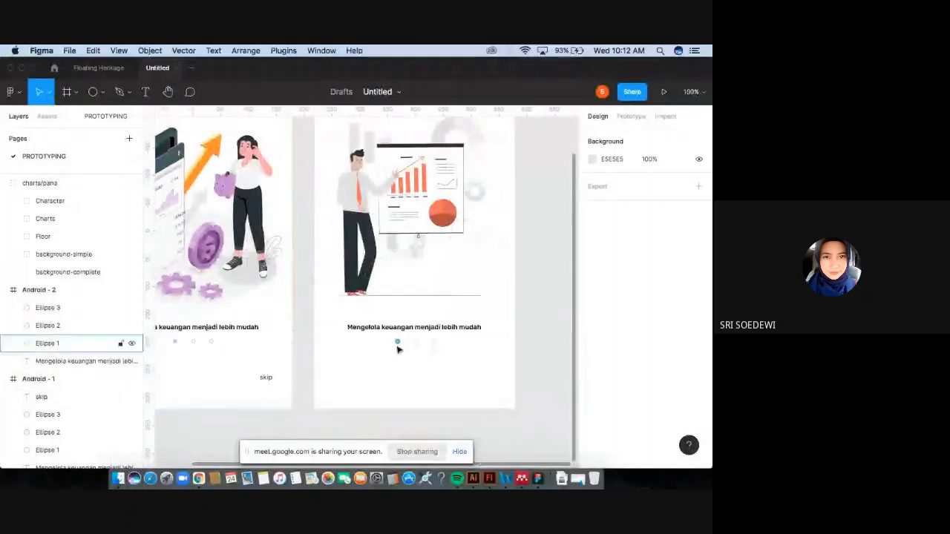
key(minus)
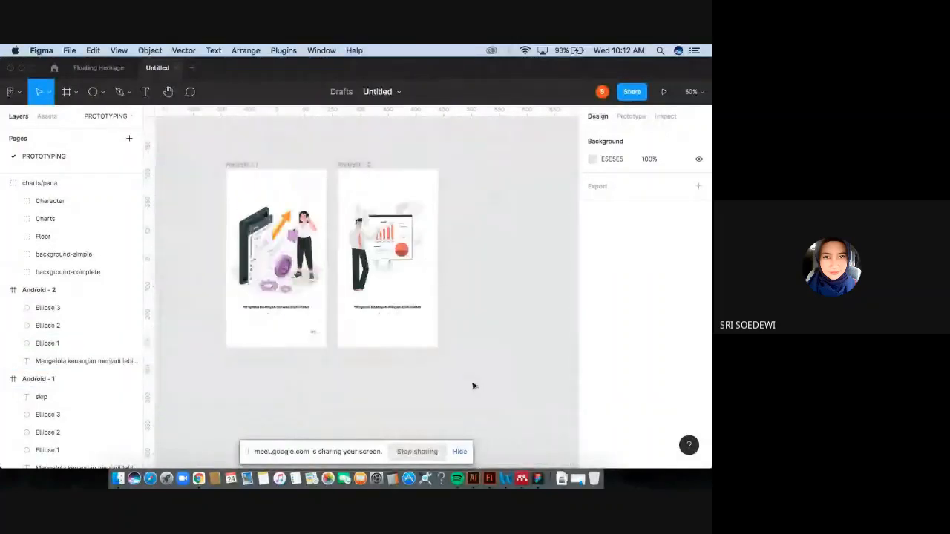
Delete the second frame together with its illustration, caption and dots.
drag(471, 382, 357, 164)
key(Delete)
click(363, 169)
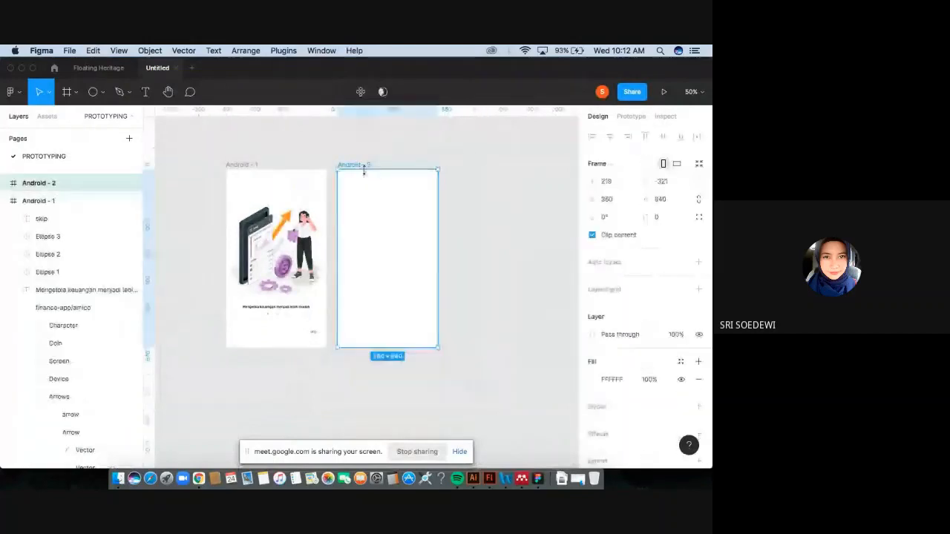
key(Delete)
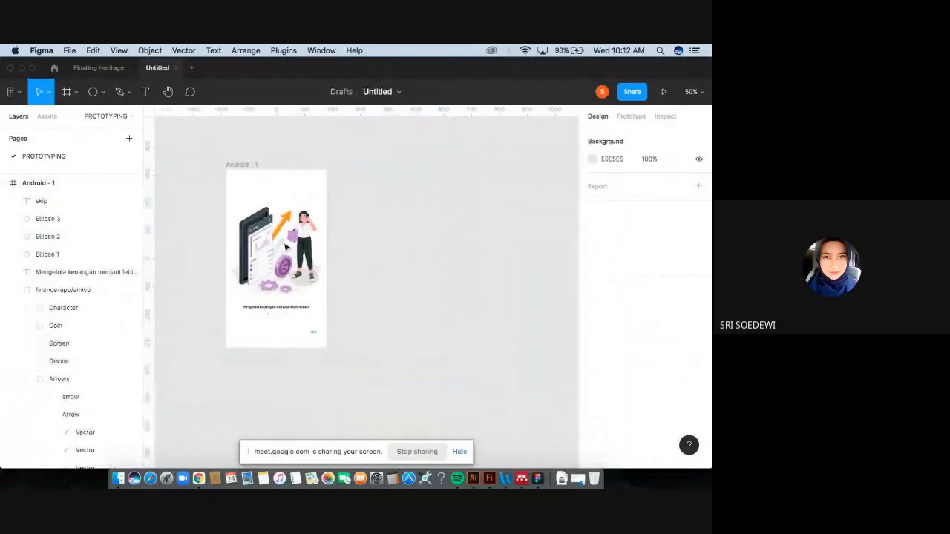
Collapse the Android - 1 frame in the layers list.
click(6, 183)
click(43, 186)
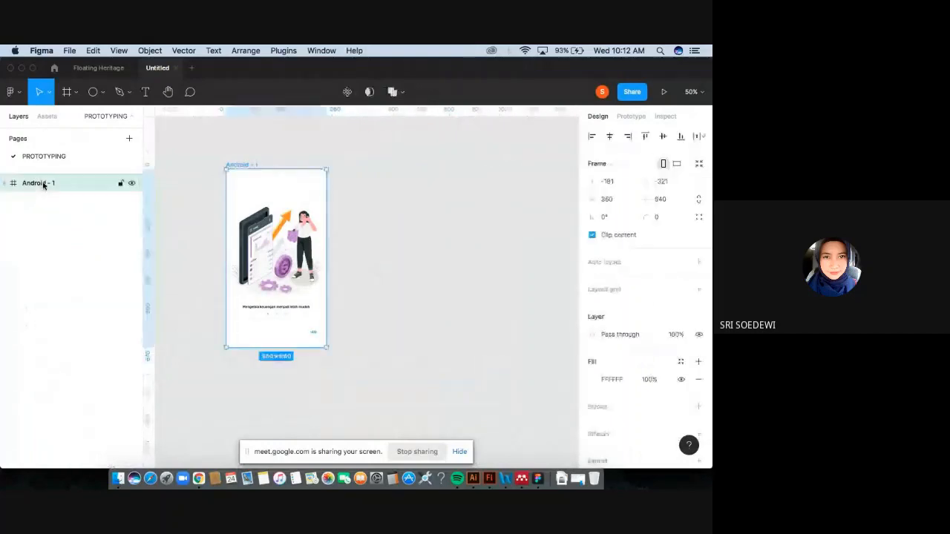
click(50, 226)
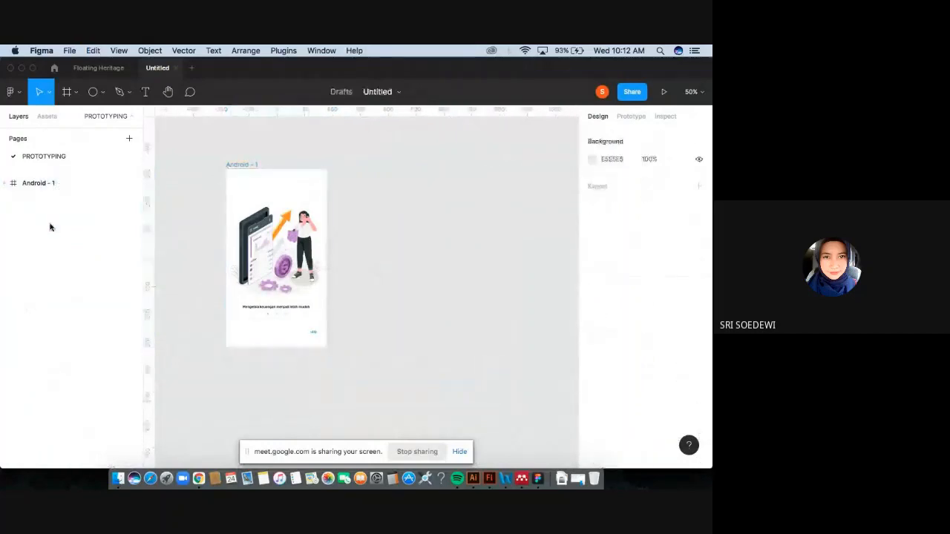
Paste a duplicate of the onboarding frame as a second Android frame beside the first.
key(super+v)
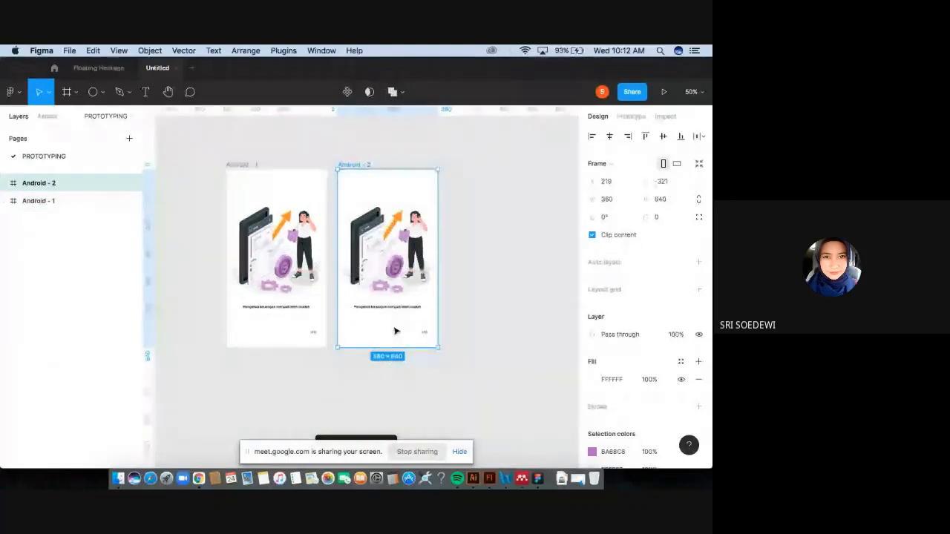
key(shift+0)
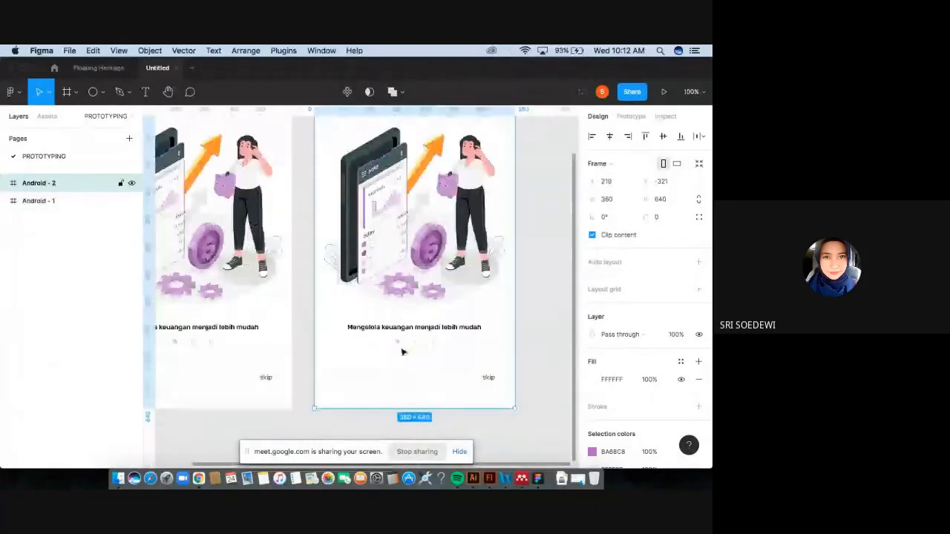
click(175, 342)
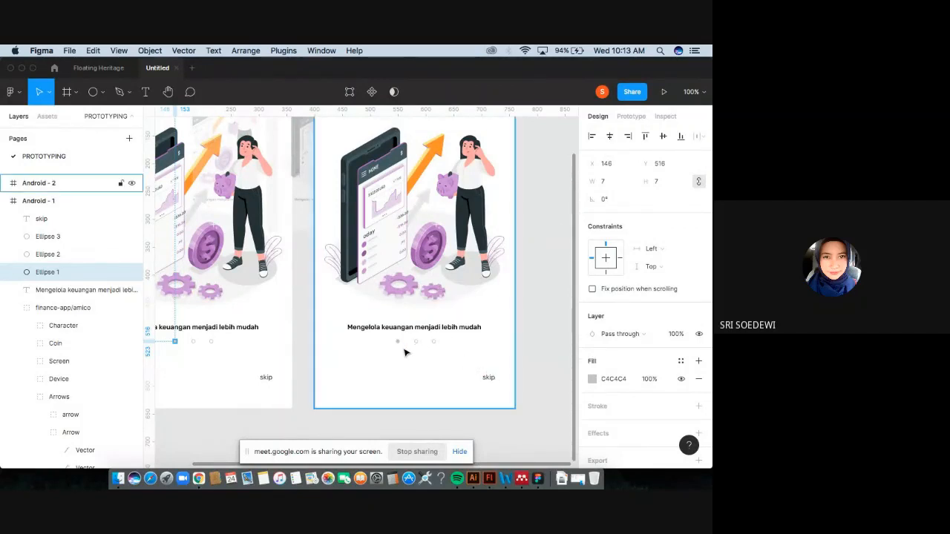
scroll(416, 344, up, 5)
scroll(404, 353, down, 2)
Give the middle indicator dot in the second frame a grey fill and remove its stroke.
click(389, 310)
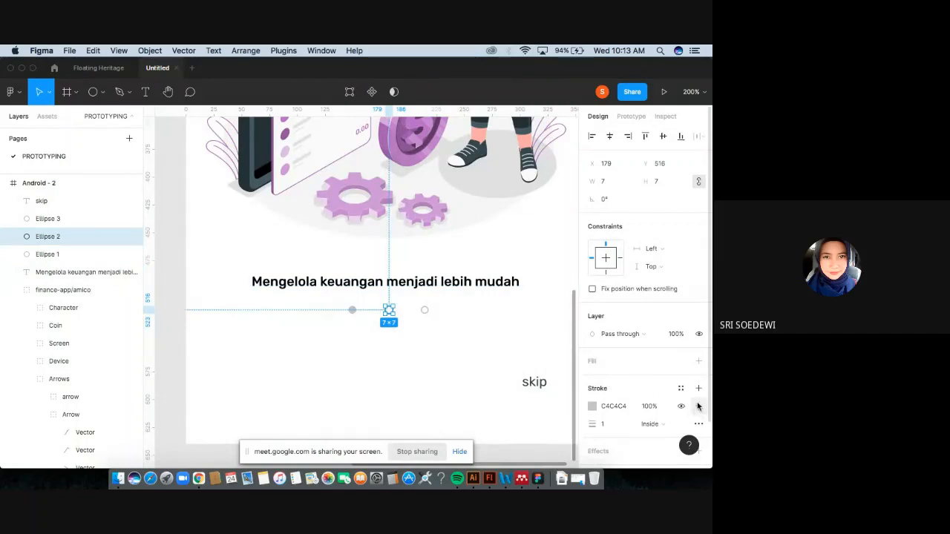
click(699, 362)
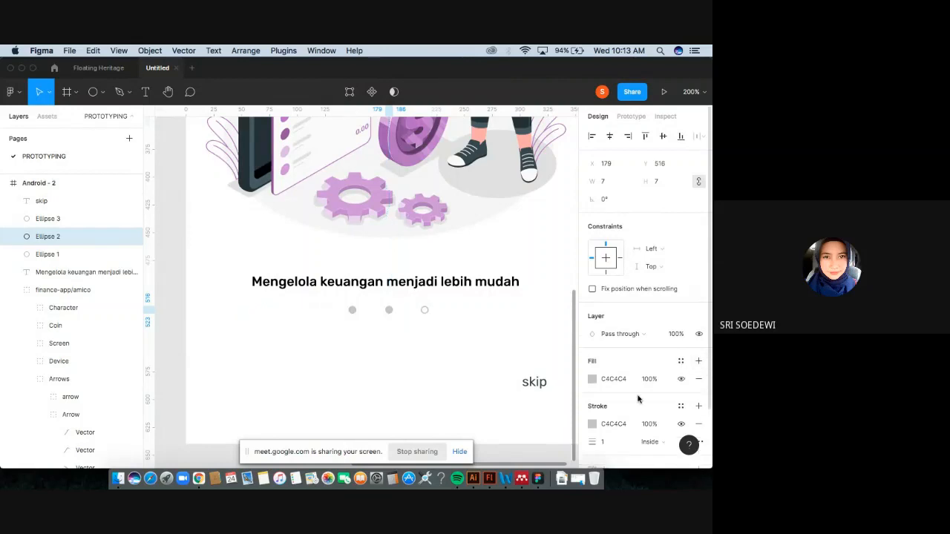
click(699, 425)
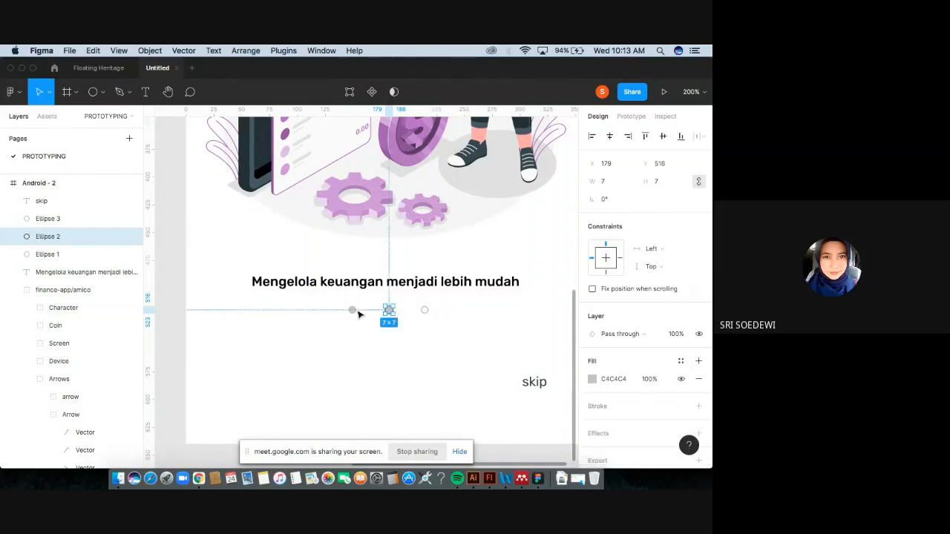
Turn the first indicator dot in the second frame into an outlined circle with a C4C4C4 stroke and no fill.
click(351, 310)
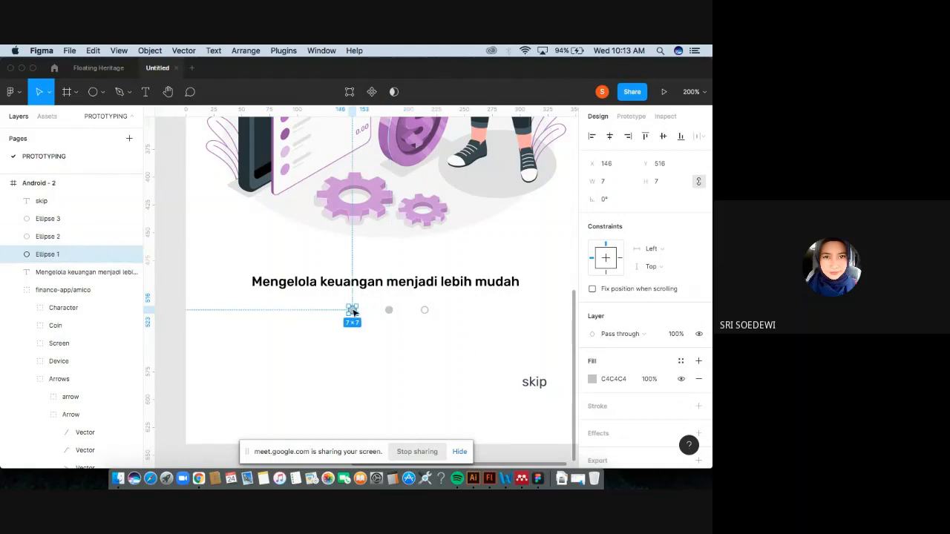
click(699, 406)
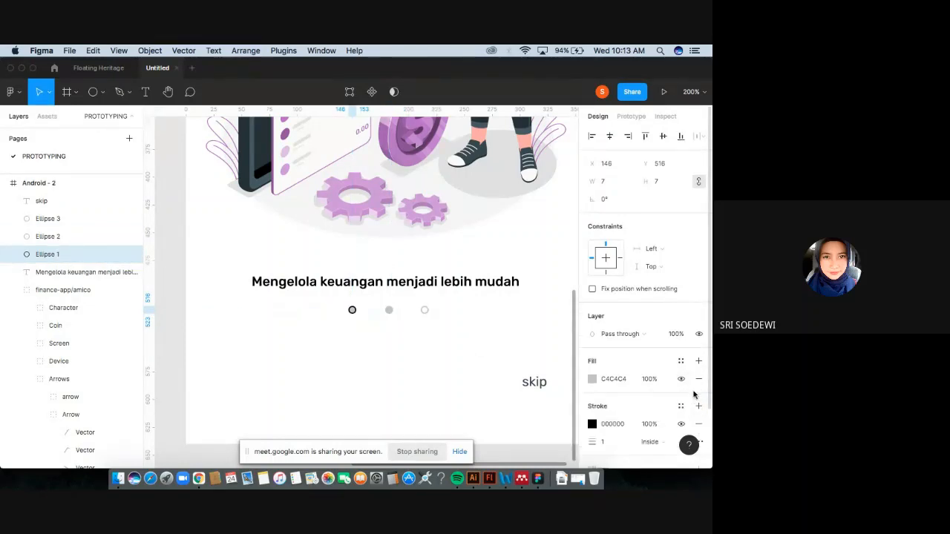
click(633, 381)
key(super+c)
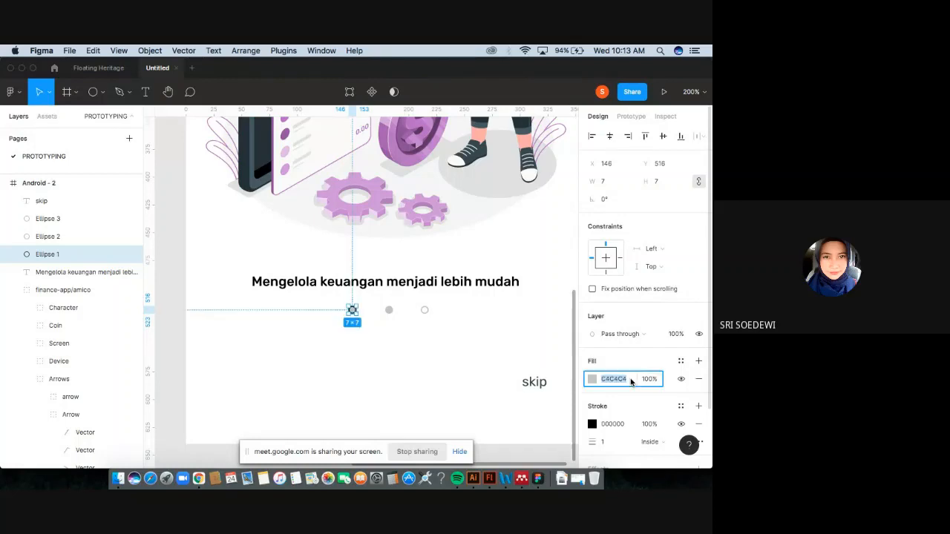
click(698, 378)
click(618, 407)
key(super+v)
key(Return)
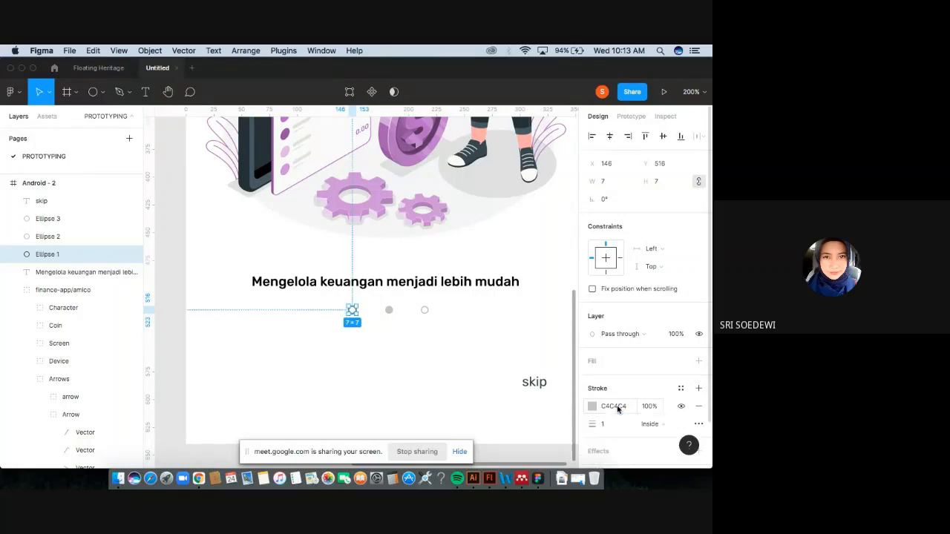
Compare the page indicators of the two onboarding frames side by side.
key(super+minus)
key(super+minus)
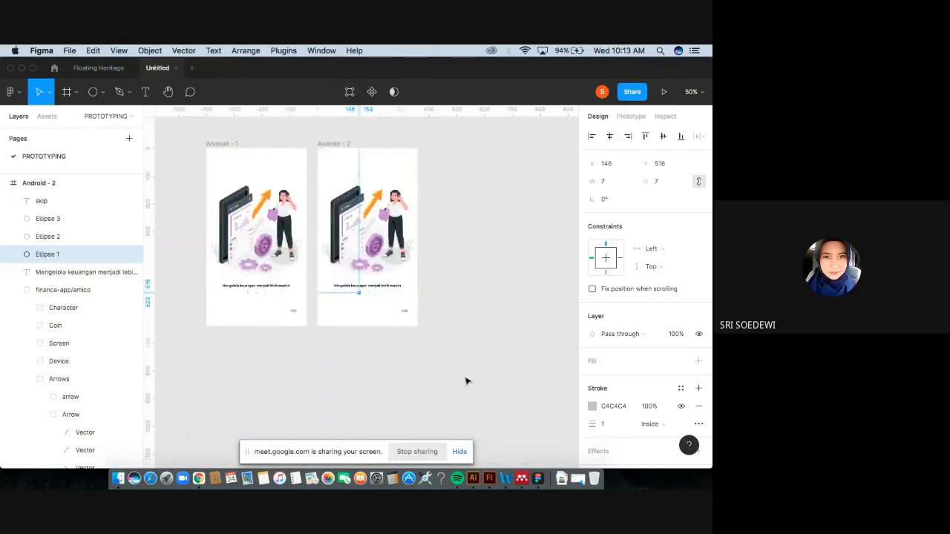
click(458, 377)
key(super+plus)
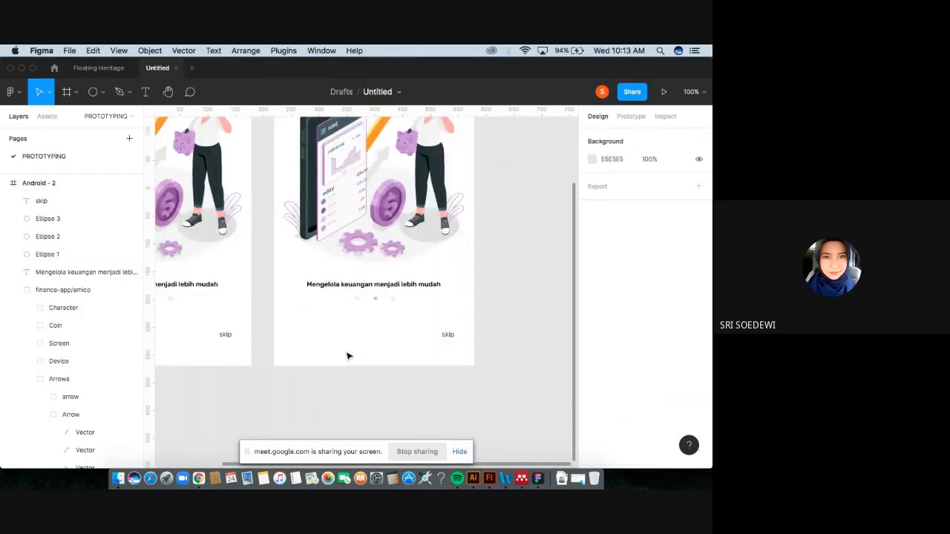
scroll(348, 356, up, 1)
key(super+minus)
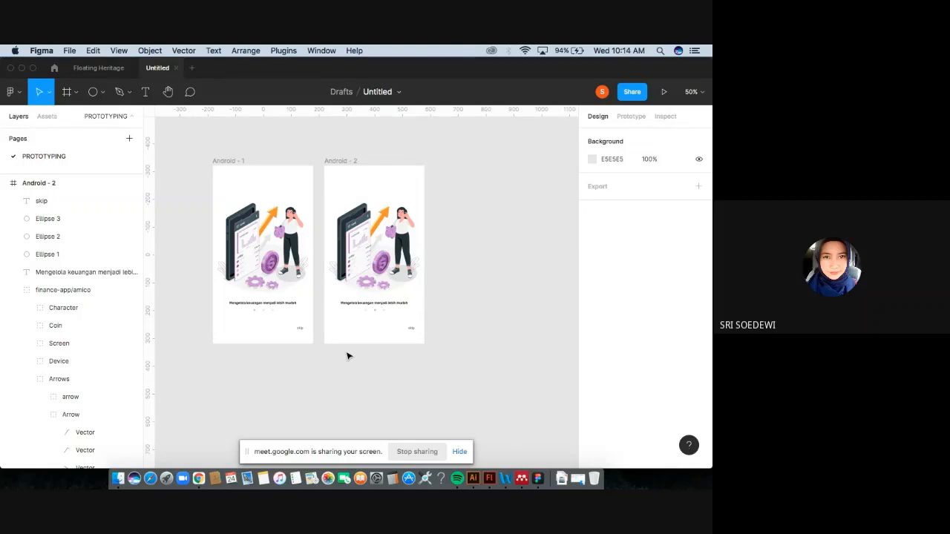
scroll(347, 356, up, 5)
scroll(347, 356, up, 2)
scroll(347, 356, left, 2)
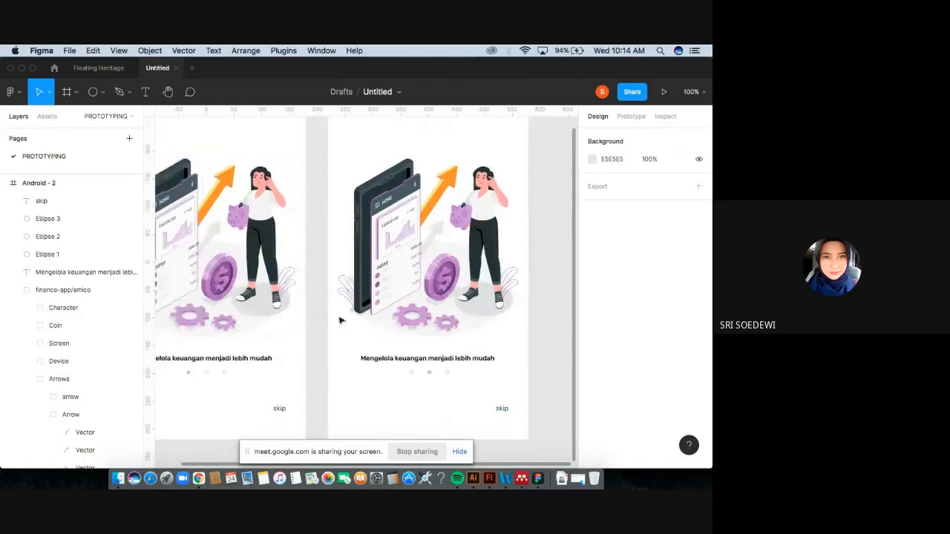
scroll(445, 288, left, 2)
scroll(445, 288, down, 1)
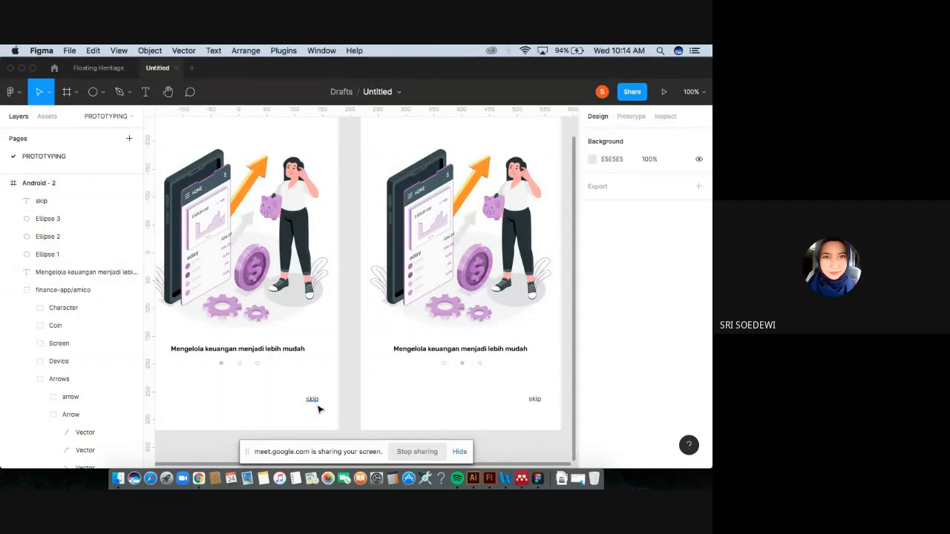
scroll(498, 272, right, 3)
scroll(498, 272, up, 1)
scroll(449, 300, left, 3)
scroll(448, 300, down, 1)
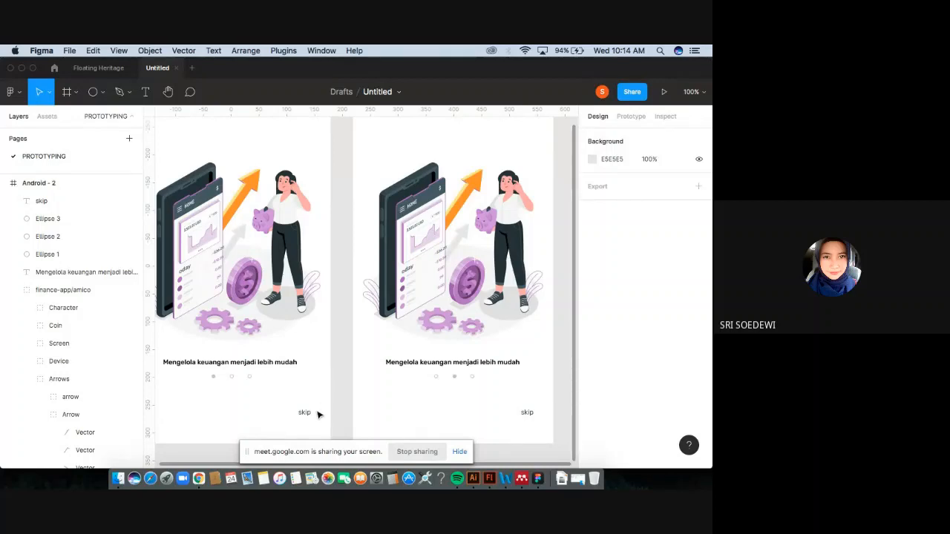
scroll(338, 404, left, 1)
scroll(338, 405, down, 1)
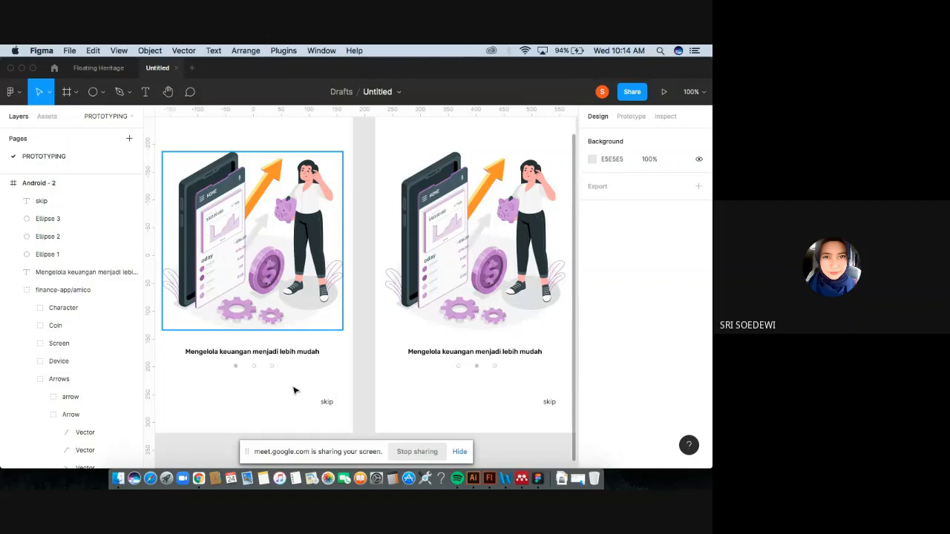
Switch to the browser and review the User Flow assignment on the course page.
click(199, 481)
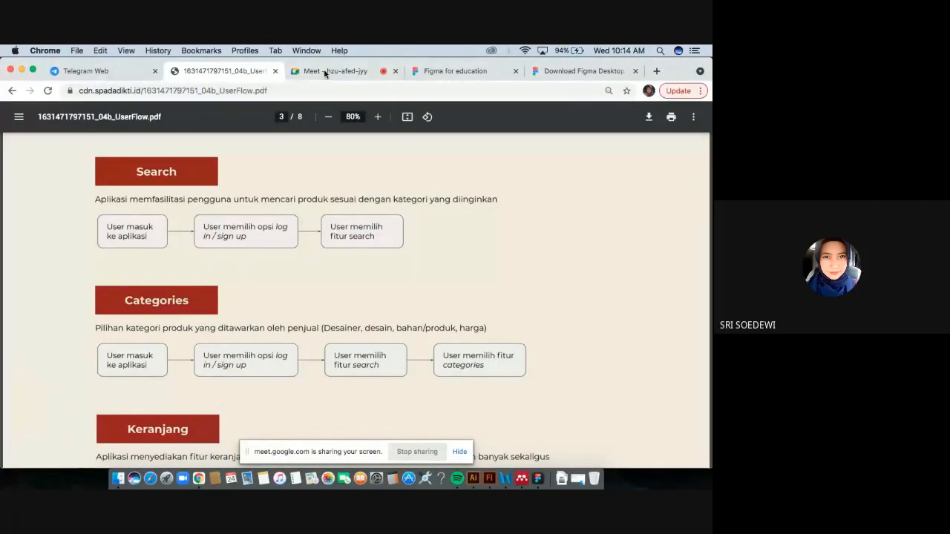
click(11, 90)
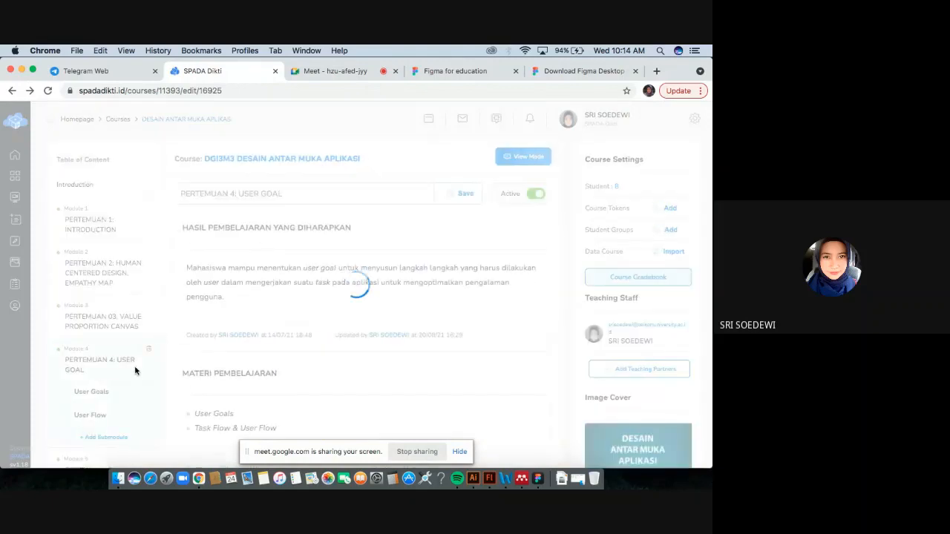
scroll(135, 371, down, 1)
scroll(135, 371, down, 15)
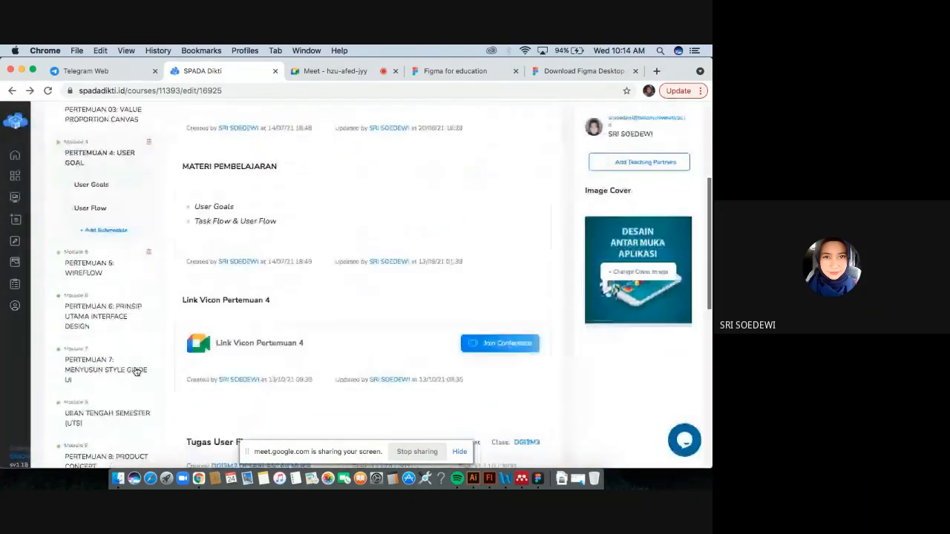
scroll(135, 371, down, 4)
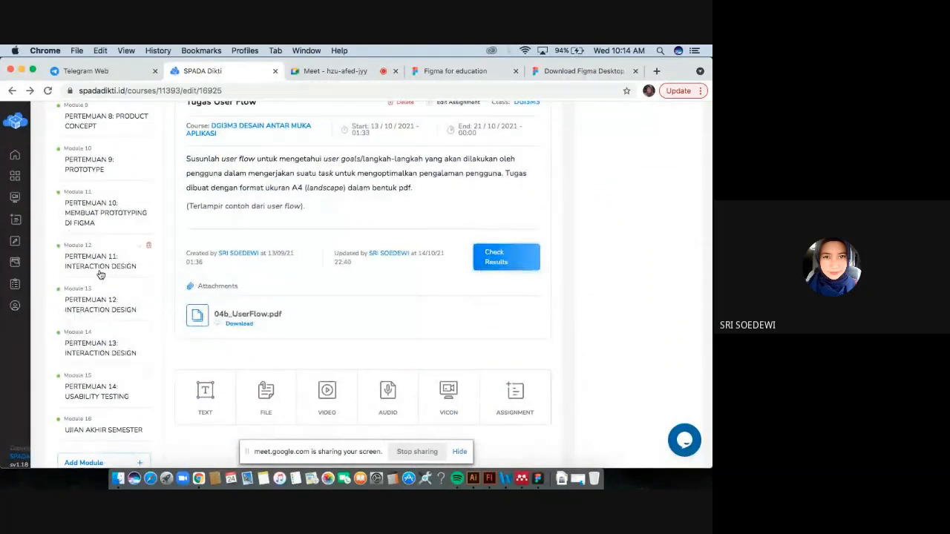
scroll(101, 270, up, 2)
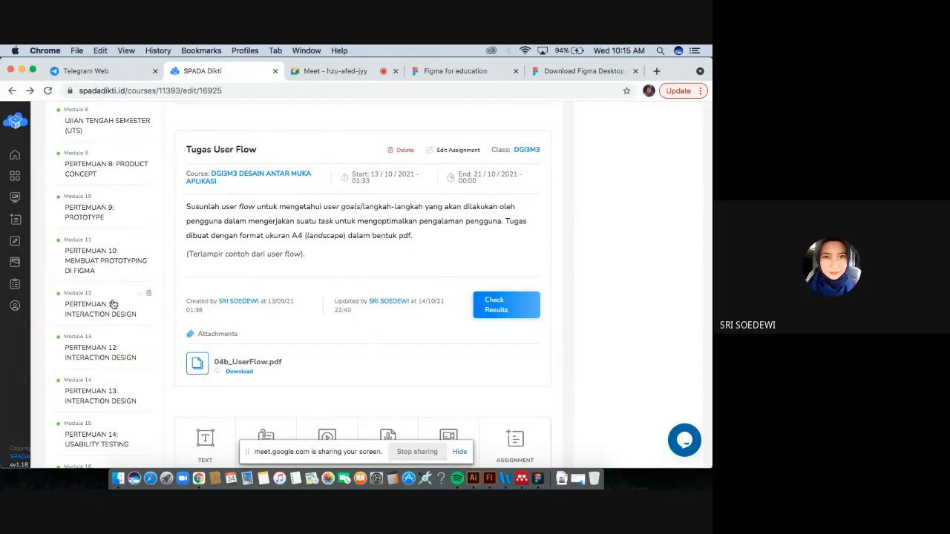
click(534, 469)
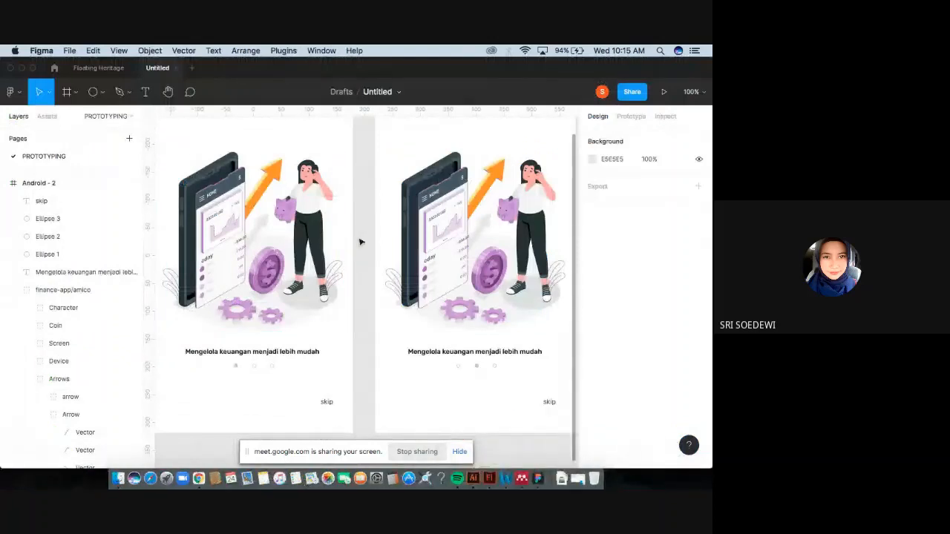
key(minus)
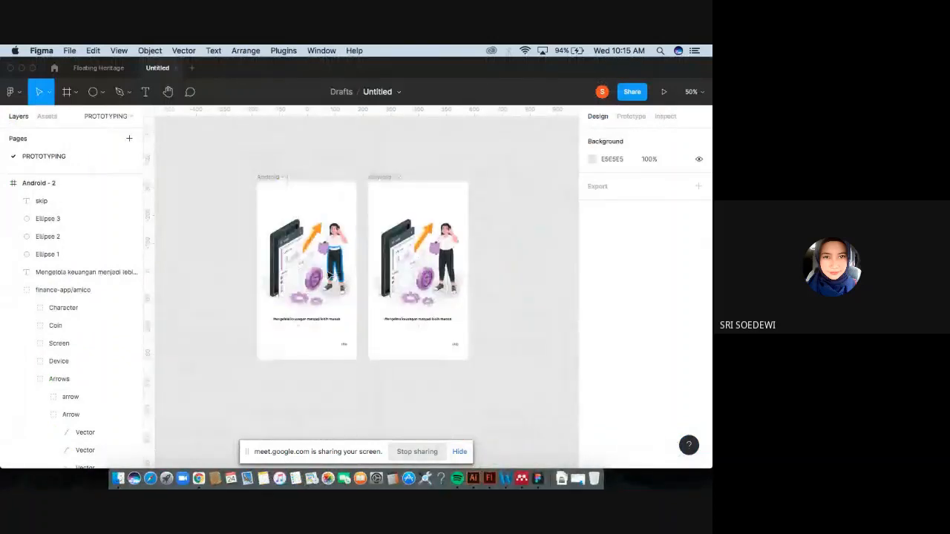
key(plus)
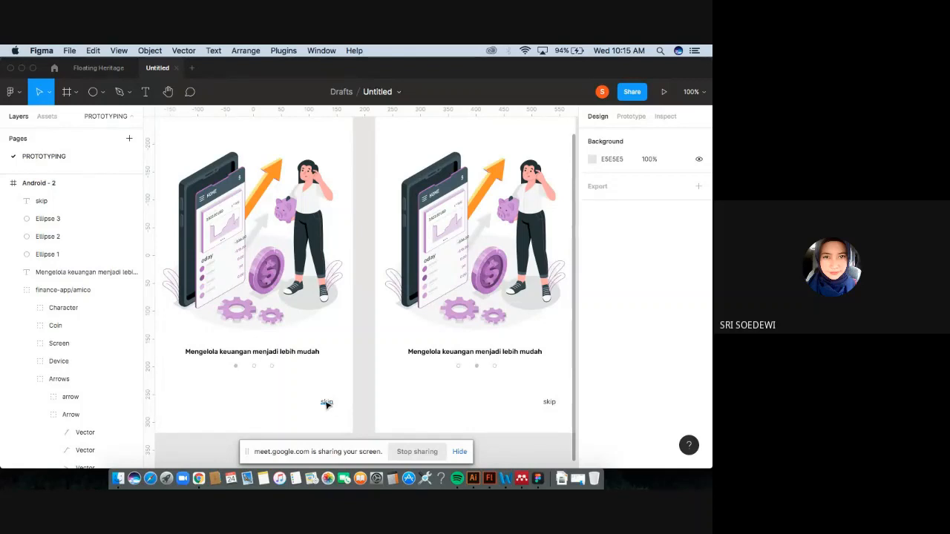
click(328, 404)
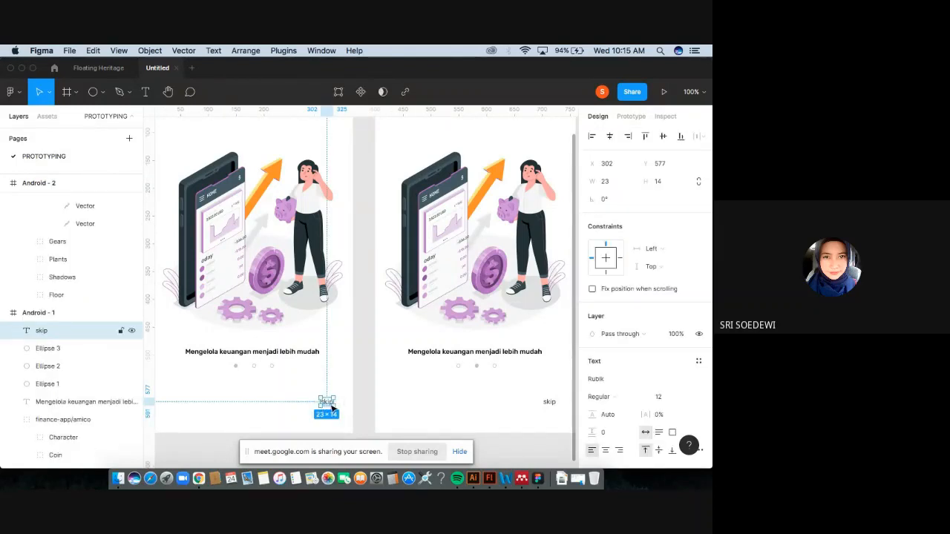
key(minus)
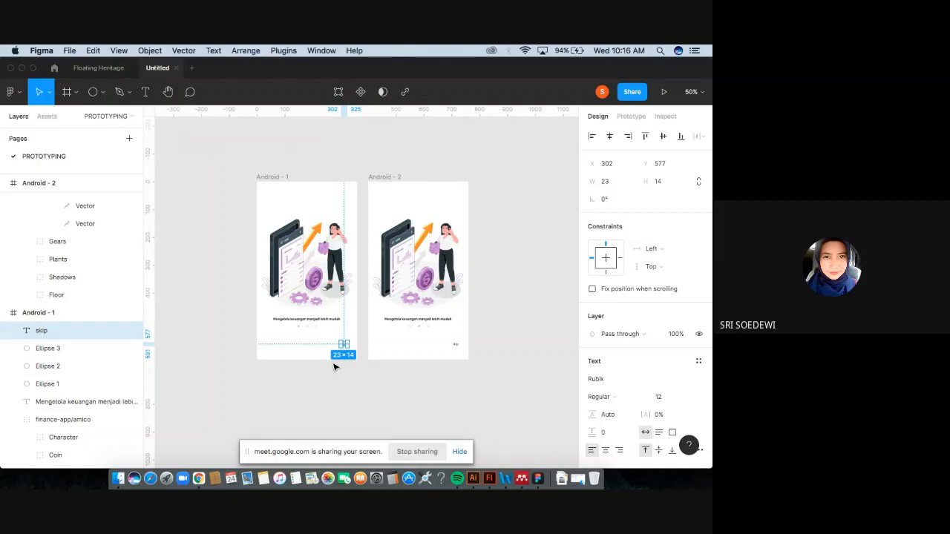
click(198, 460)
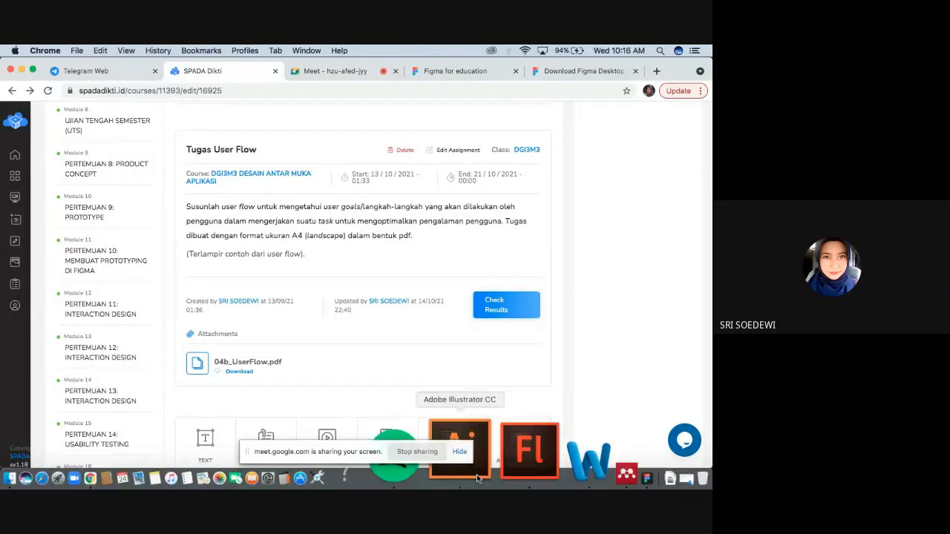
click(547, 453)
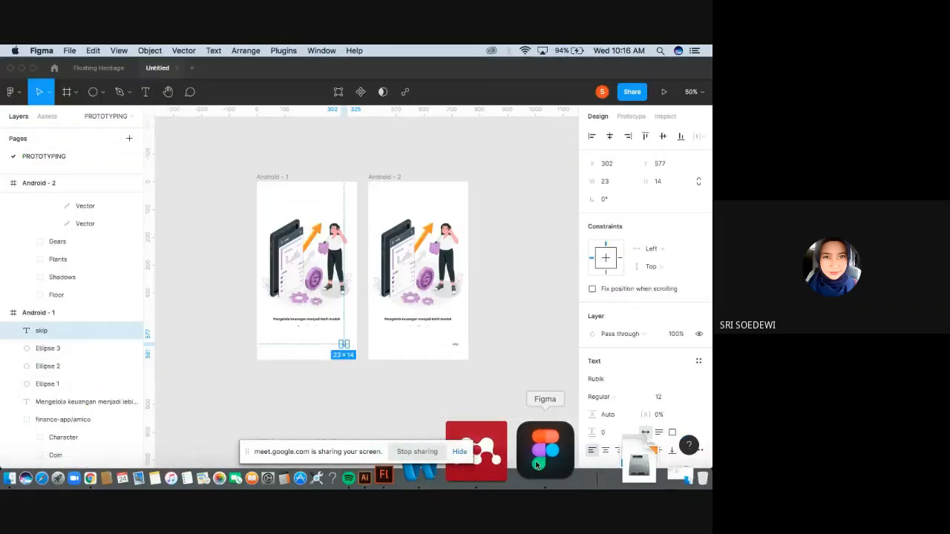
click(393, 386)
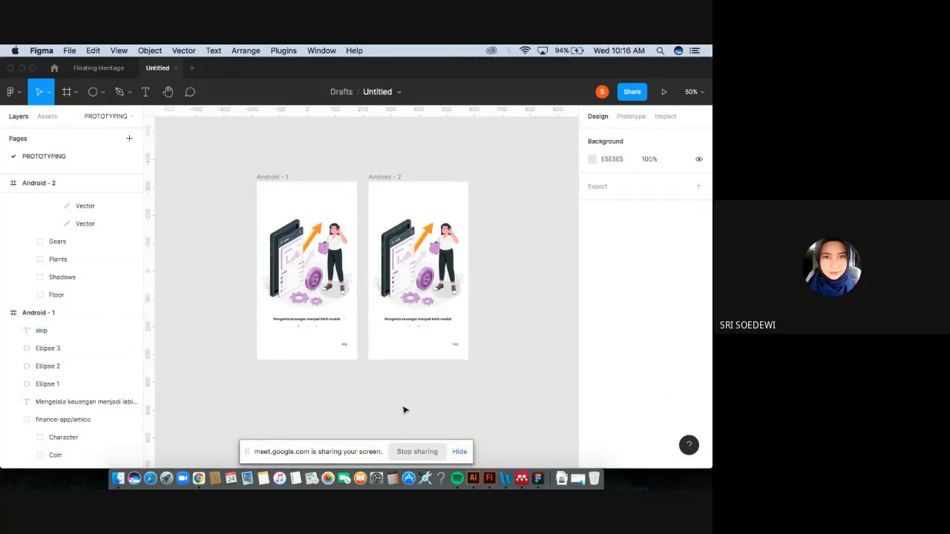
click(403, 453)
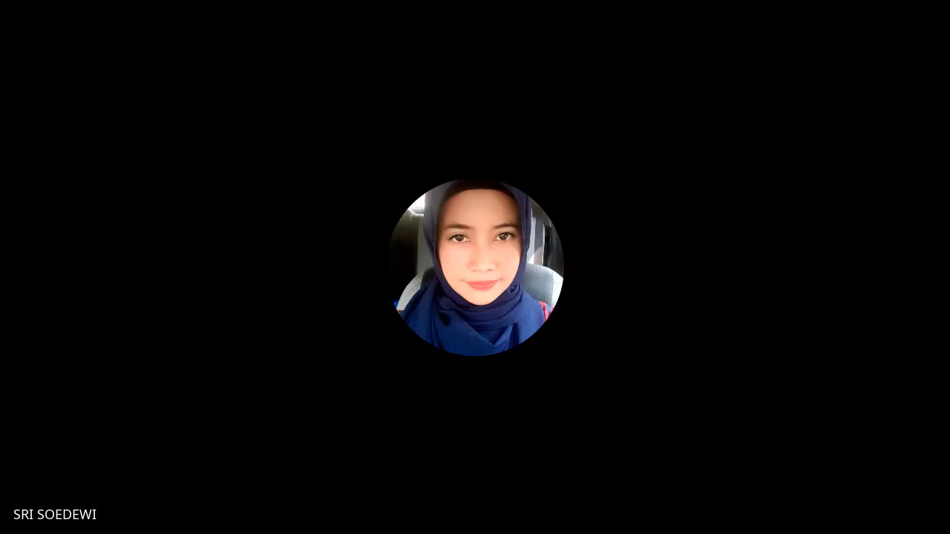
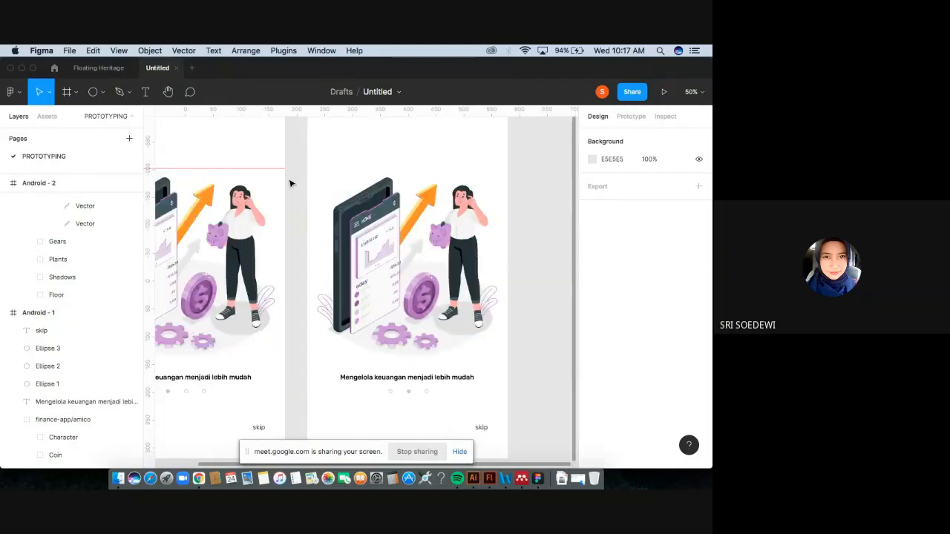
Draw a rectangle about 145 × 119 at the top of the first Android frame.
scroll(290, 183, up, 2)
scroll(290, 183, left, 3)
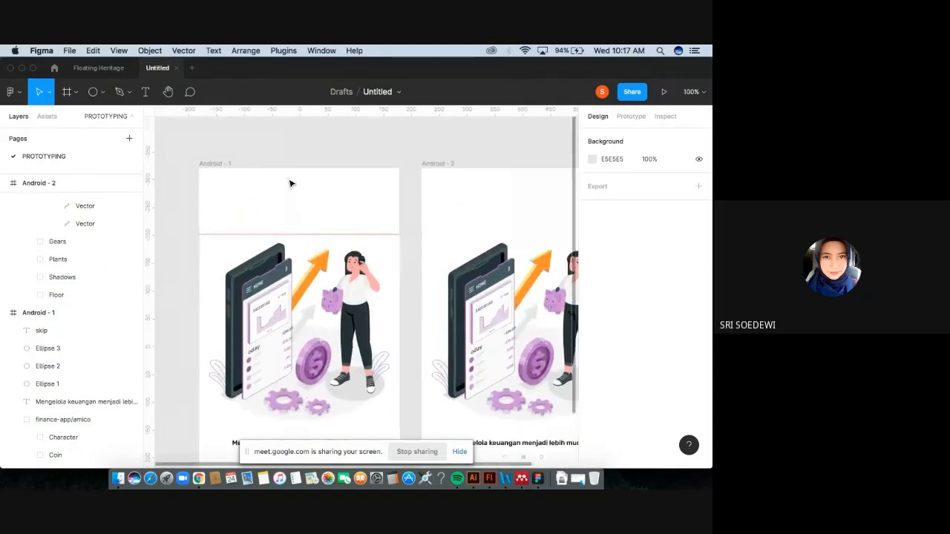
click(94, 92)
click(104, 92)
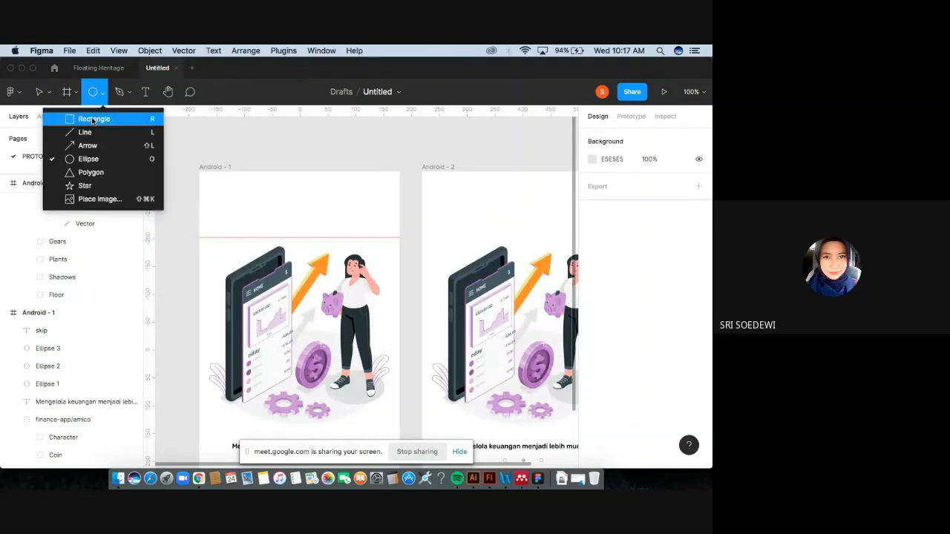
click(83, 119)
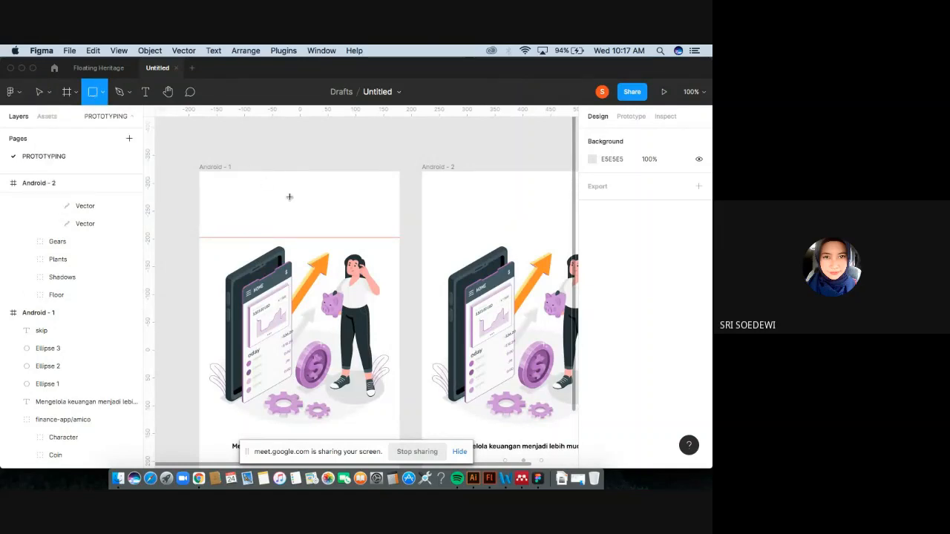
drag(251, 171, 332, 238)
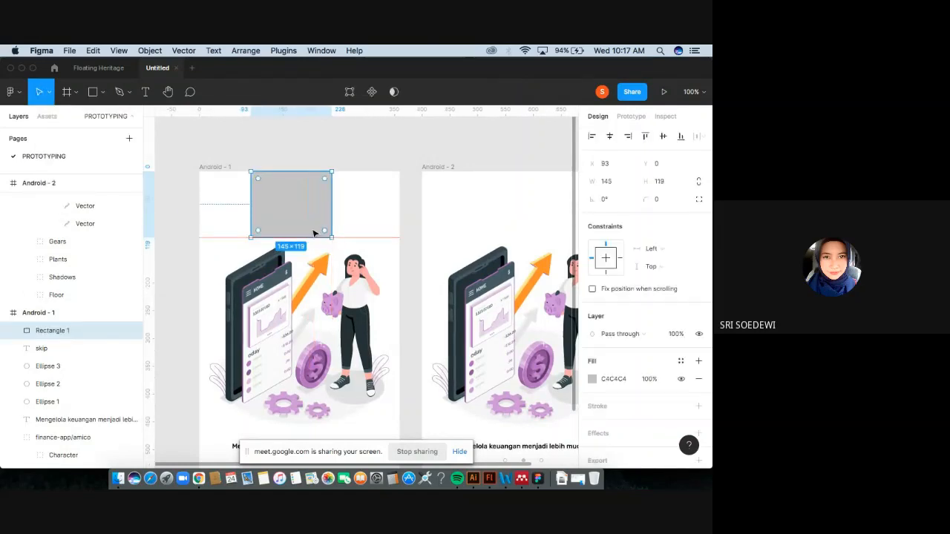
Set the top rectangle's height to 120.
click(662, 186)
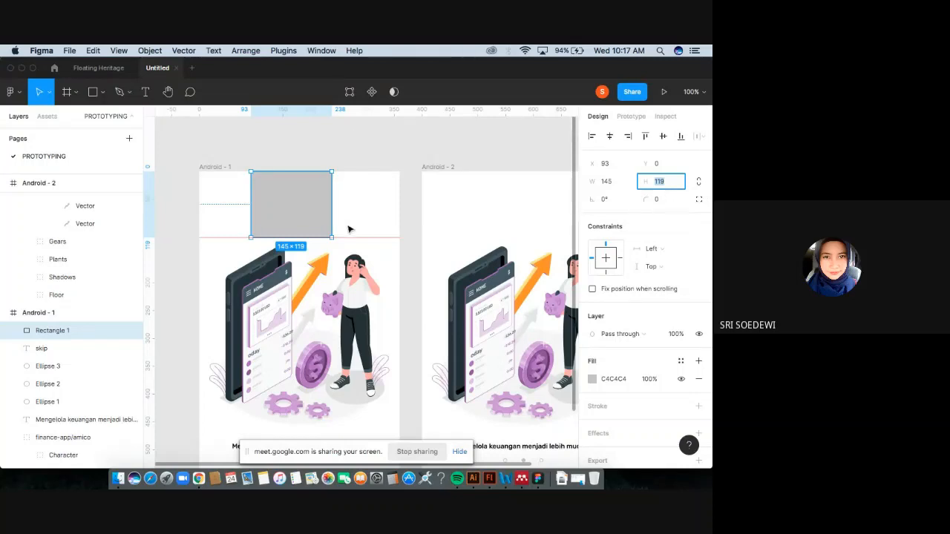
click(305, 239)
mouse_move(305, 238)
mouse_down()
mouse_move(305, 247)
mouse_move(305, 238)
mouse_up()
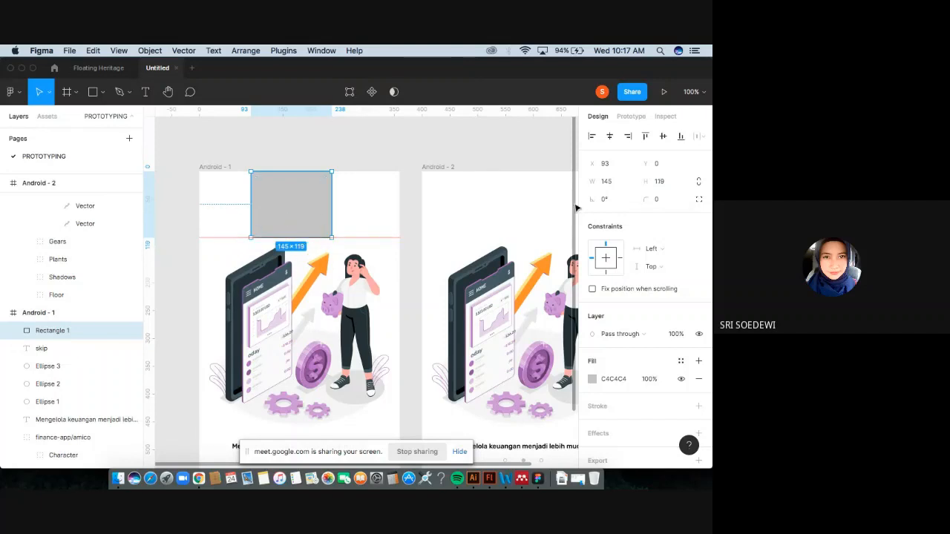
click(665, 184)
text(12)
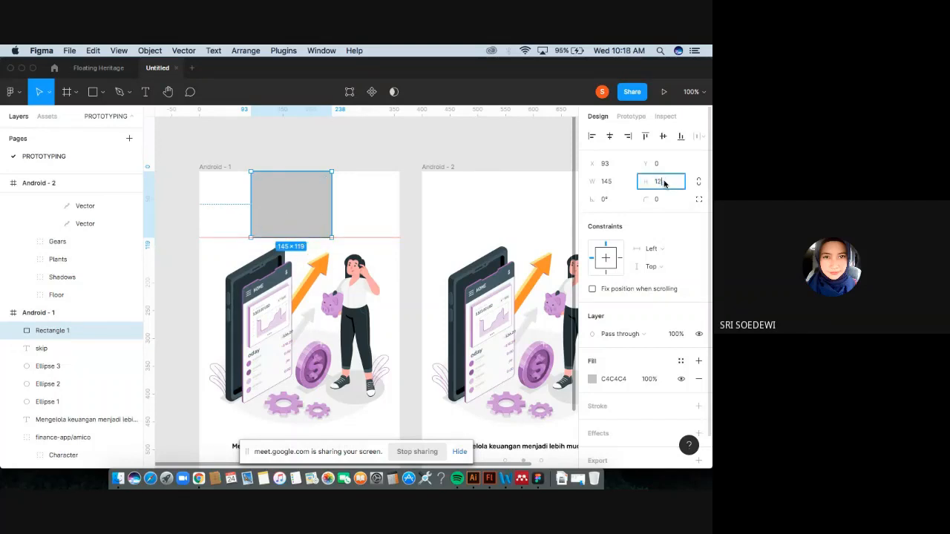
text(0)
key(Return)
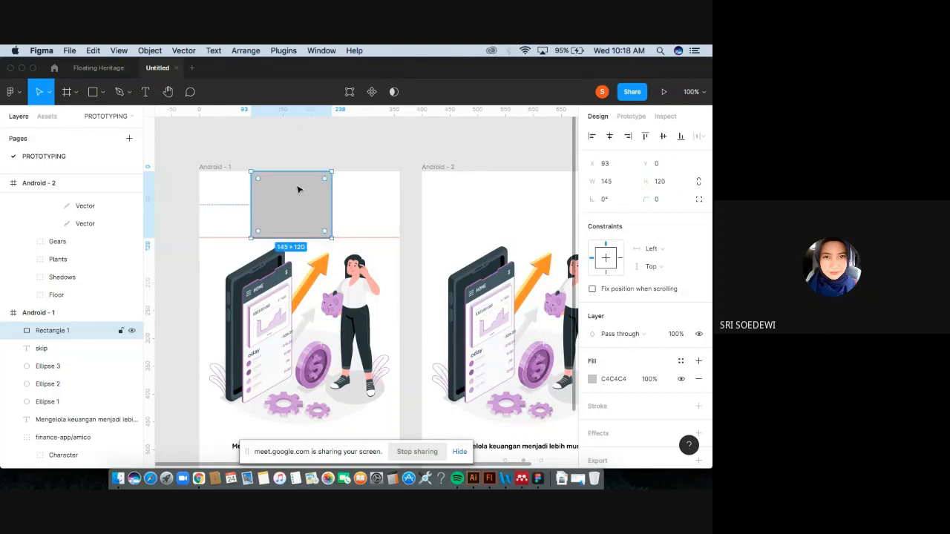
Move the top rectangle to x 107 so it sits centred in the frame.
drag(299, 189, 299, 189)
click(317, 158)
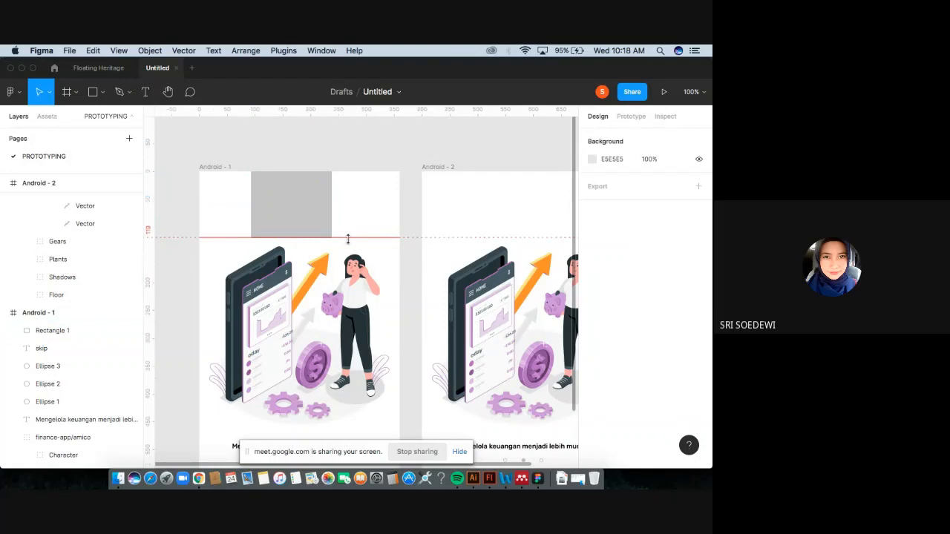
click(320, 233)
click(321, 233)
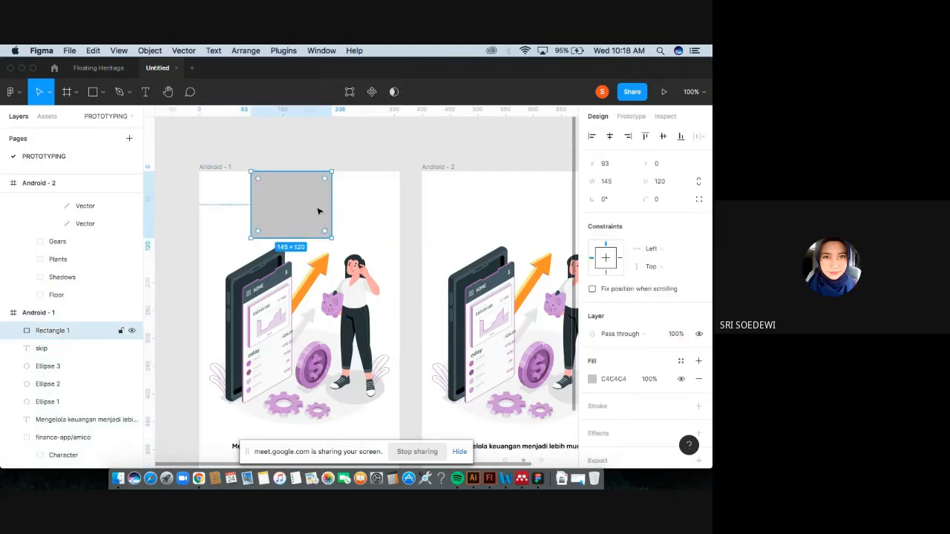
drag(320, 210, 317, 207)
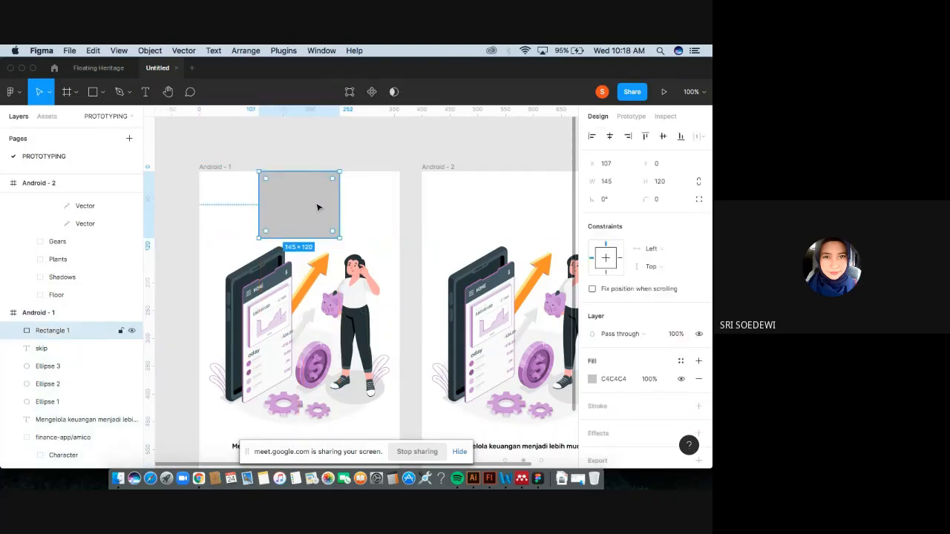
Duplicate the top rectangle to the bottom of the frame and set its height to 50.
scroll(318, 208, down, 5)
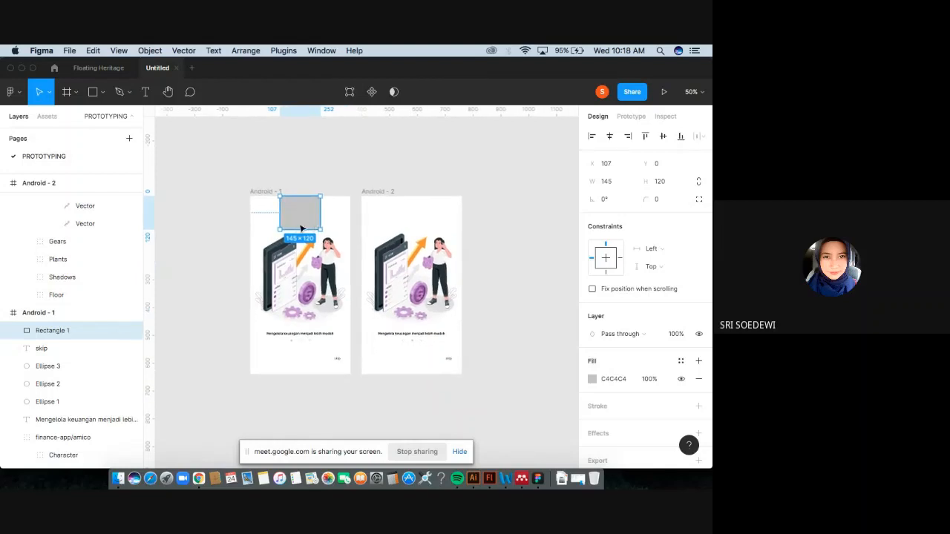
drag(300, 221, 302, 361)
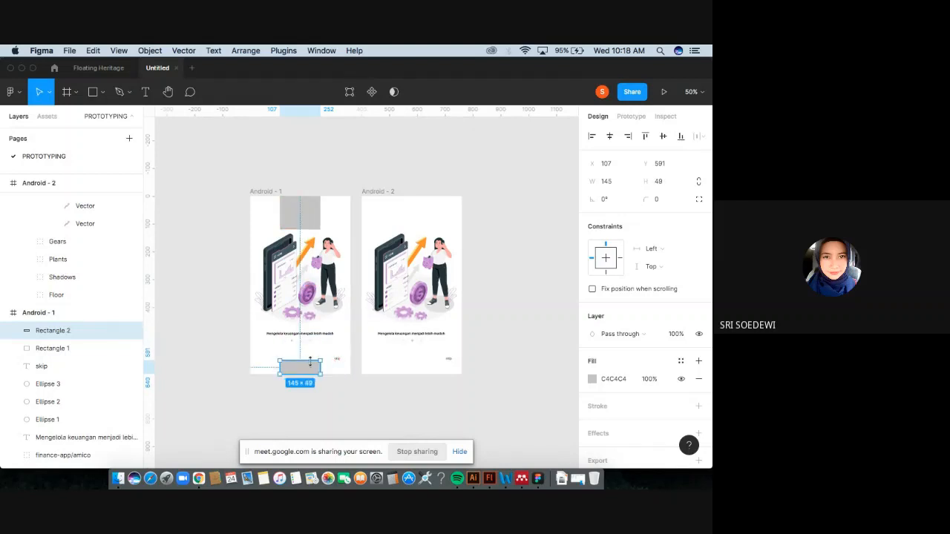
click(659, 185)
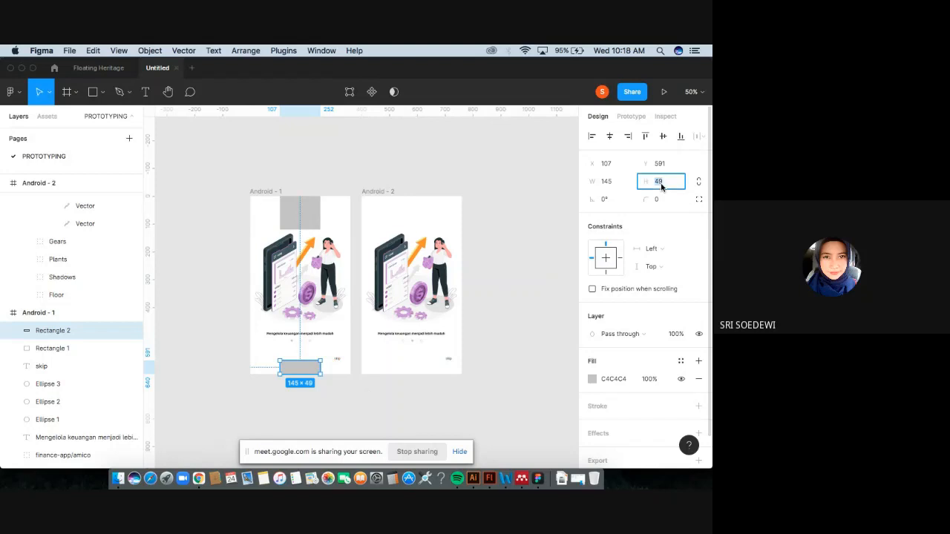
text(50)
key(Return)
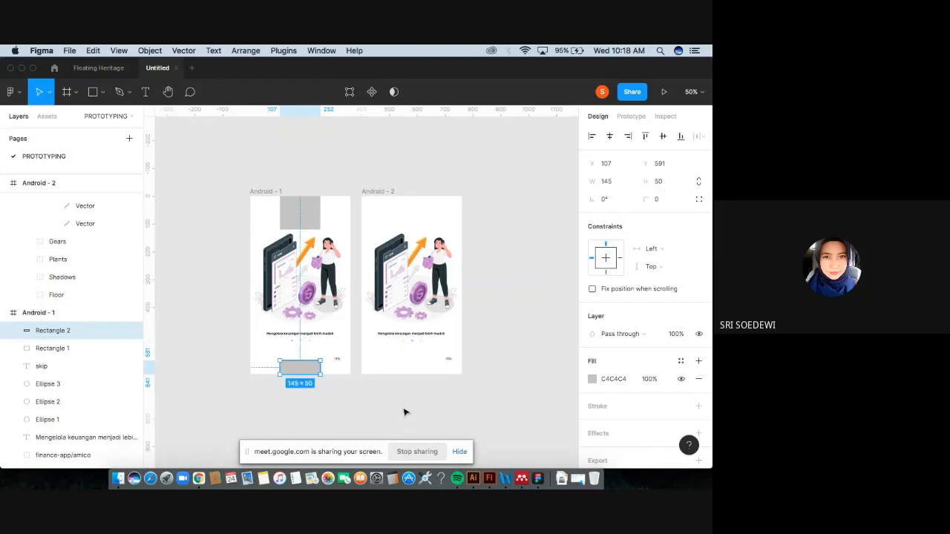
Stretch the bottom rectangle across the frame's full 360 width.
click(403, 412)
click(317, 366)
drag(320, 367, 350, 371)
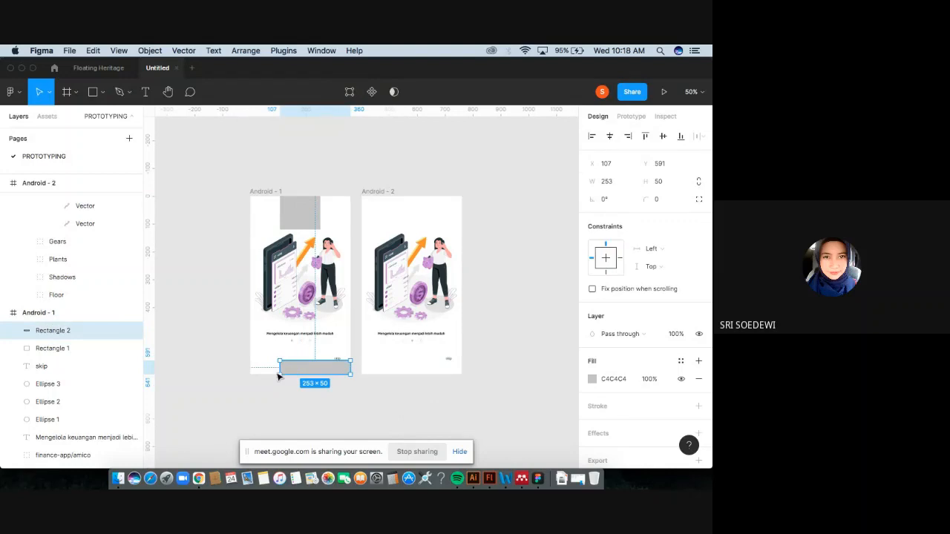
key(shift+0)
scroll(223, 349, down, 5)
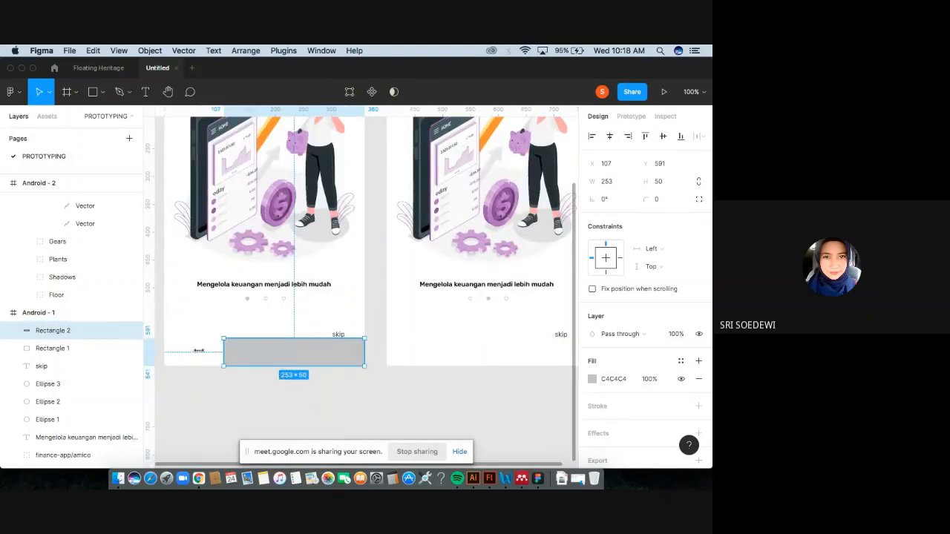
drag(199, 350, 163, 351)
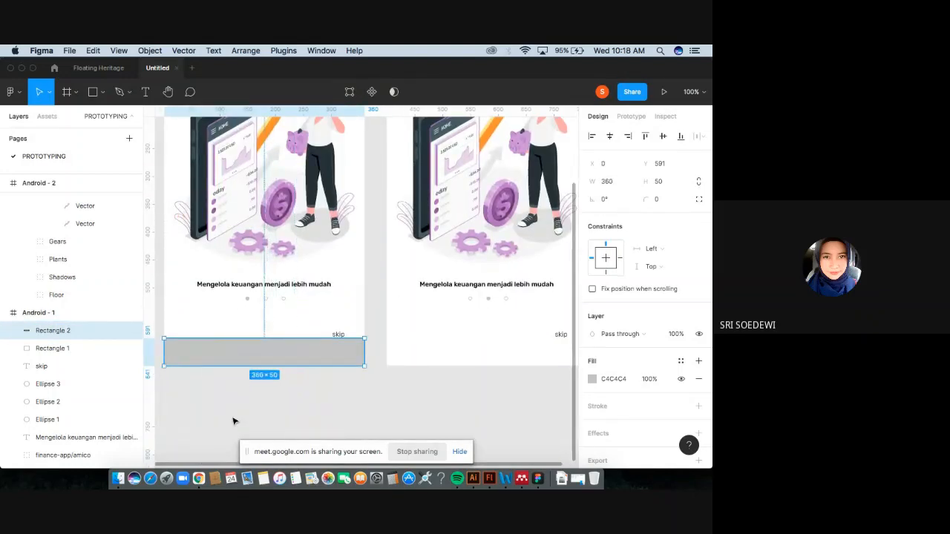
Select the top and bottom rectangles together and inspect them against both frames.
click(292, 408)
scroll(297, 401, up, 3)
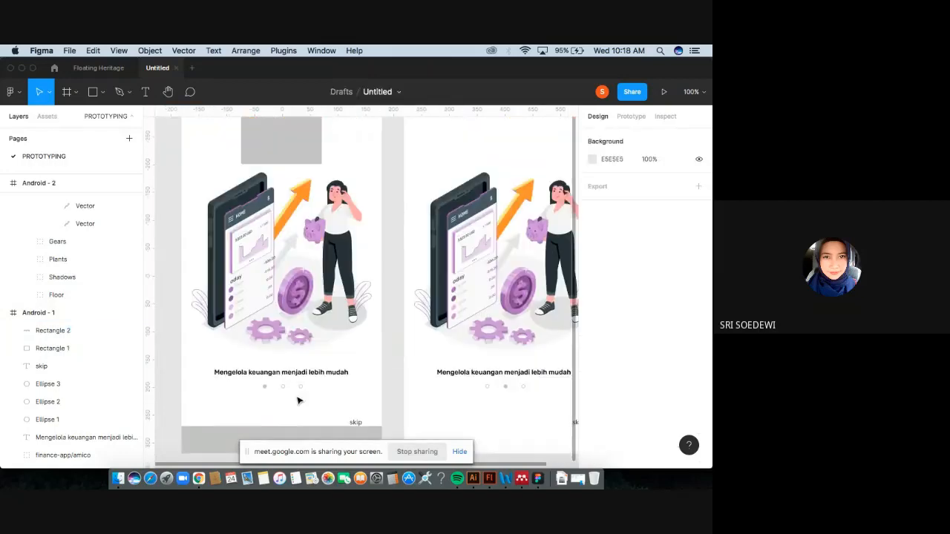
scroll(297, 401, up, 3)
click(303, 198)
scroll(307, 303, down, 1)
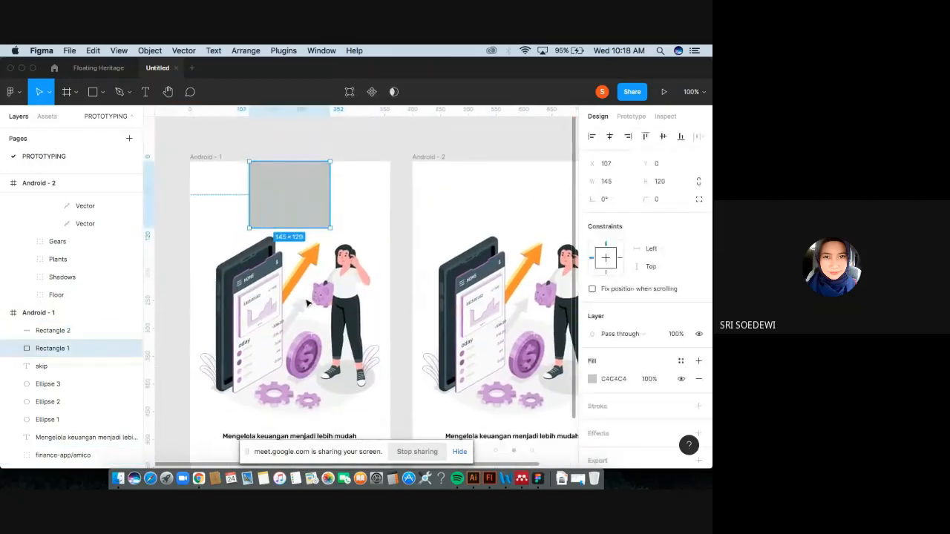
scroll(307, 302, down, 4)
shift+click(278, 400)
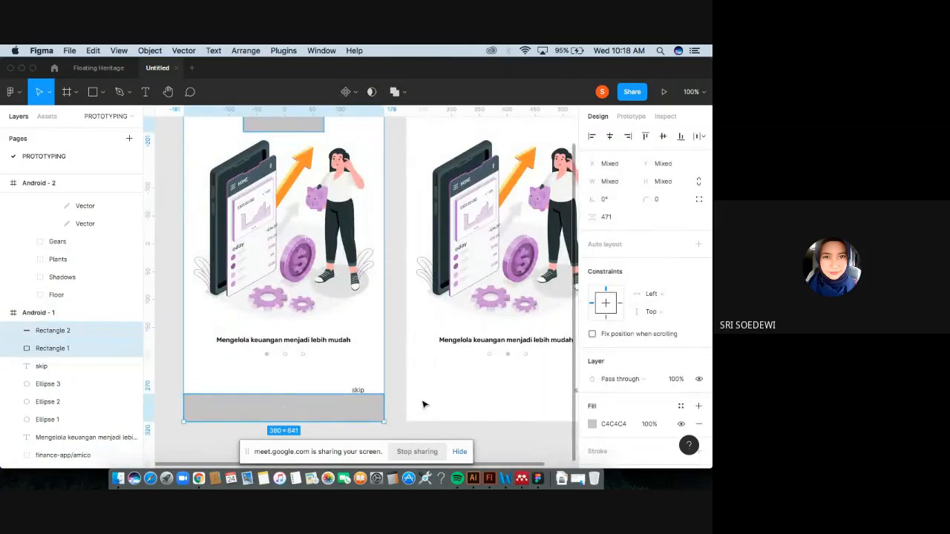
scroll(423, 403, right, 3)
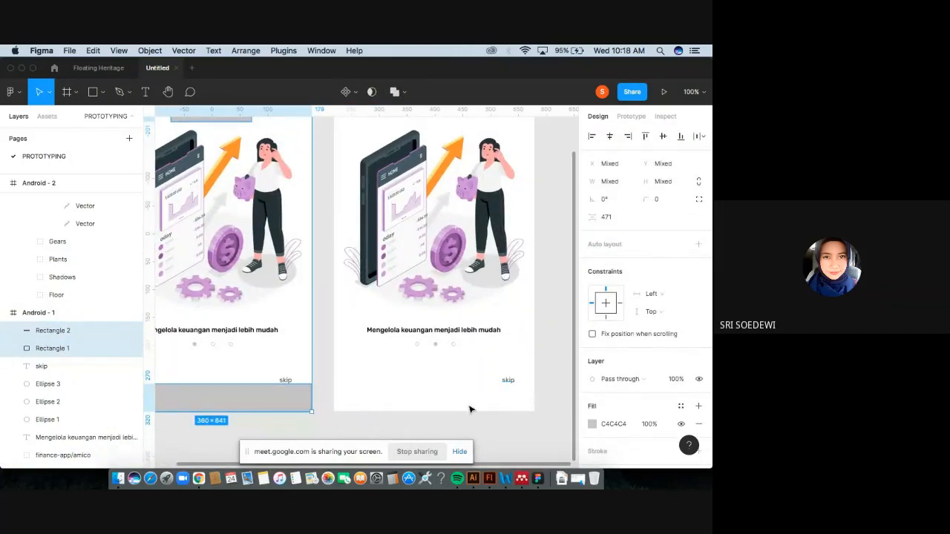
scroll(495, 200, up, 4)
scroll(494, 200, left, 4)
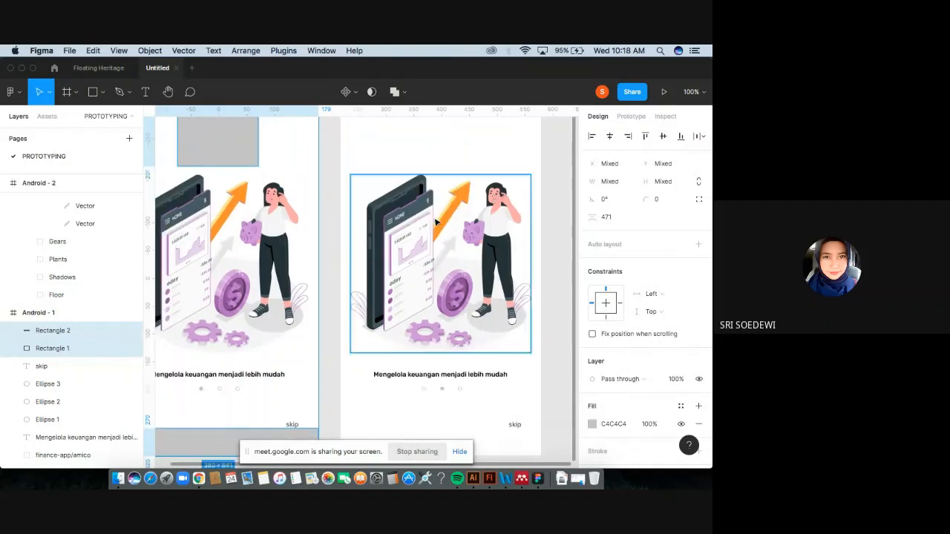
click(195, 148)
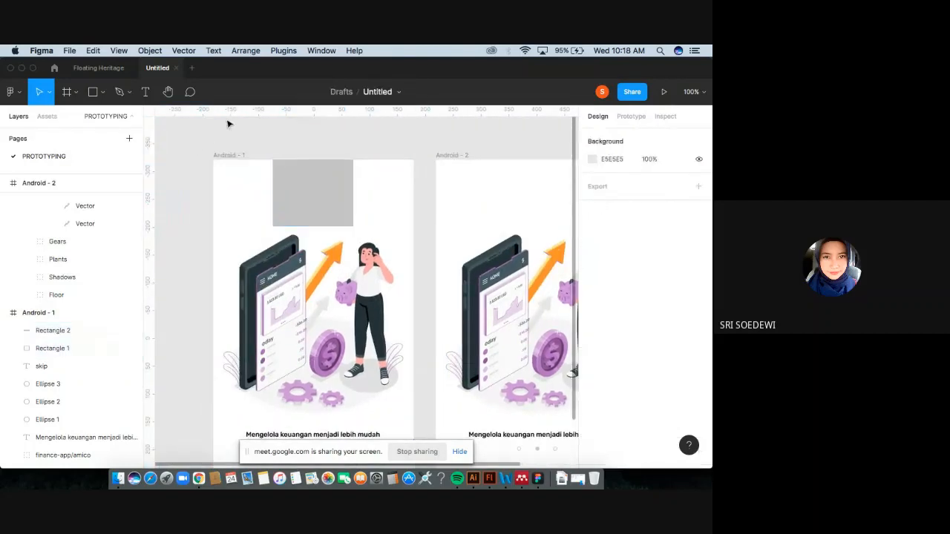
Add horizontal guides at the top rectangle's lower edge and the bottom rectangle's upper edge.
drag(230, 111, 223, 226)
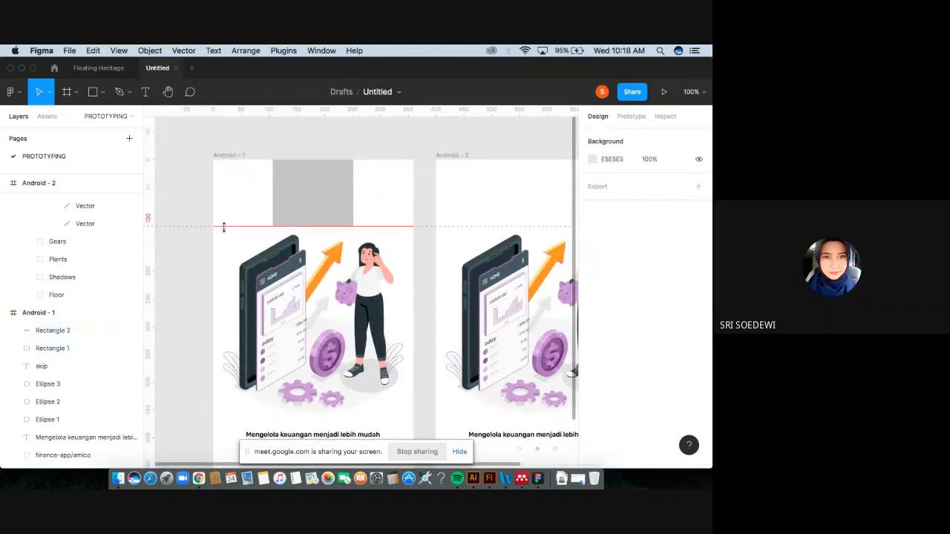
scroll(314, 127, down, 5)
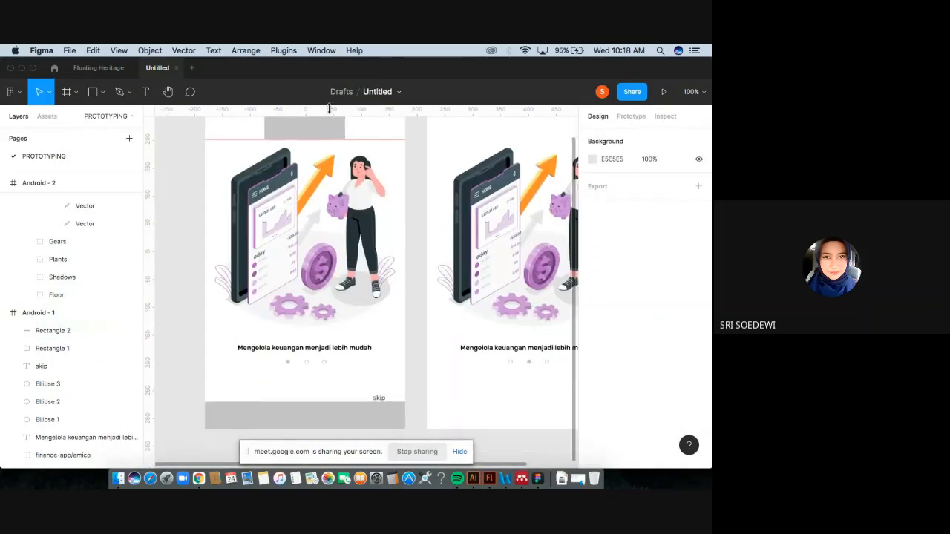
drag(330, 110, 301, 401)
Duplicate the top rectangle onto the frame's left edge and set its width to 30.
click(252, 213)
click(315, 133)
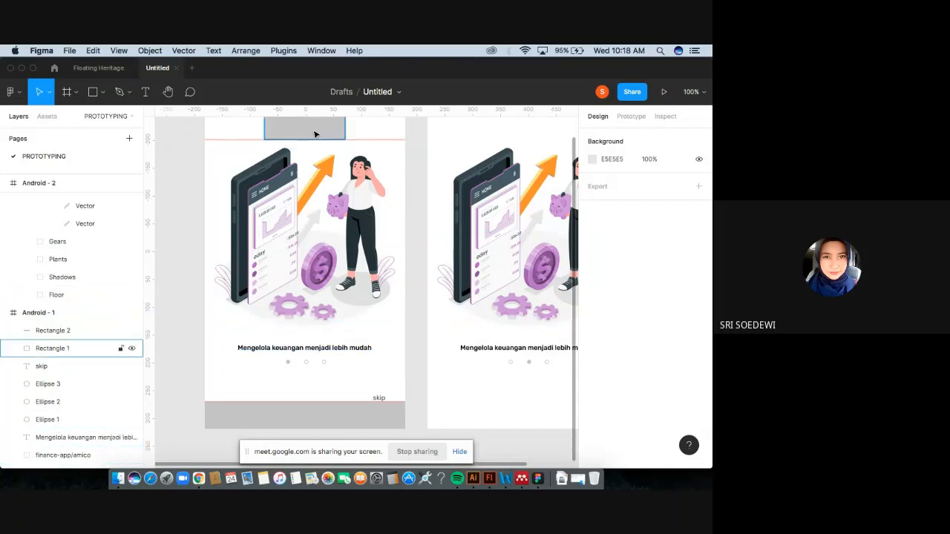
drag(316, 135, 222, 212)
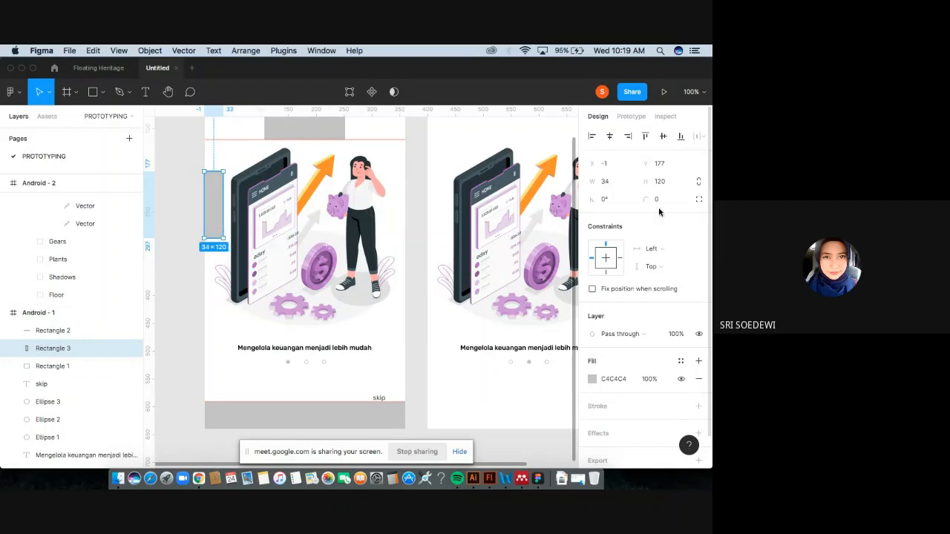
click(613, 184)
key(Return)
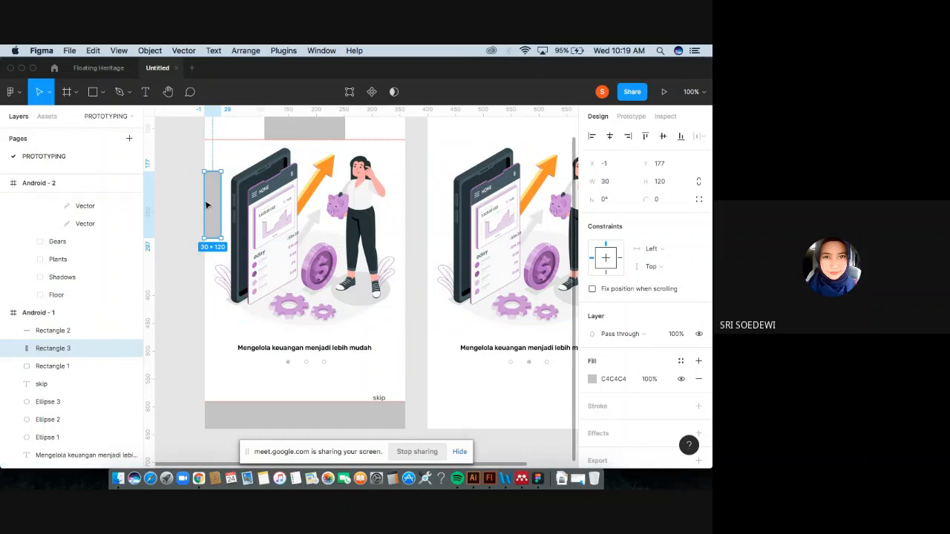
Duplicate the left side rectangle to the frame's right edge and add a vertical guide near the left edge.
drag(213, 204, 397, 224)
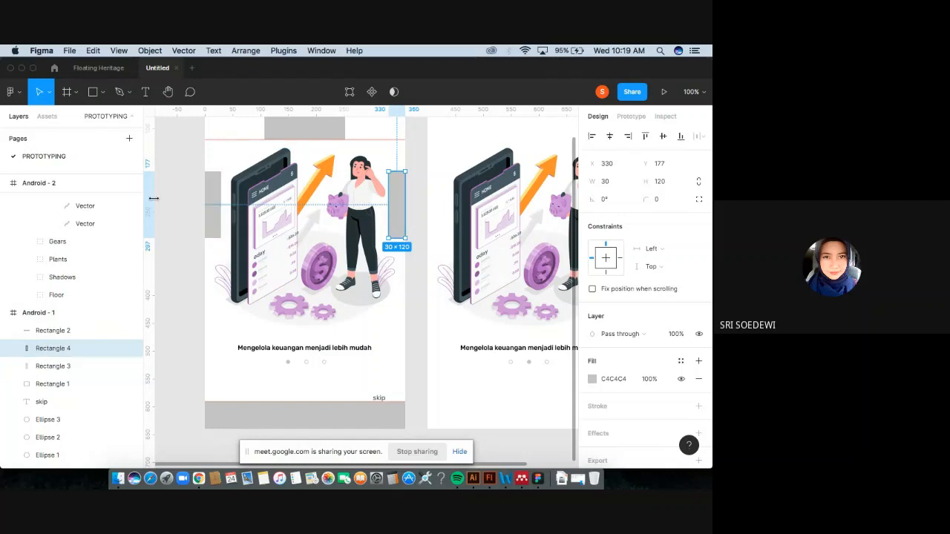
drag(150, 151, 219, 157)
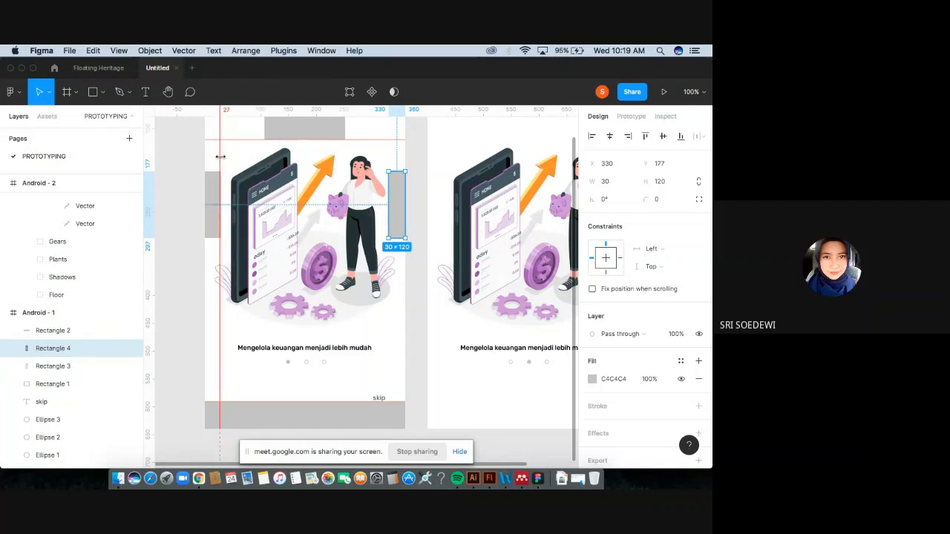
Set the left side rectangle's width to 20.
click(215, 196)
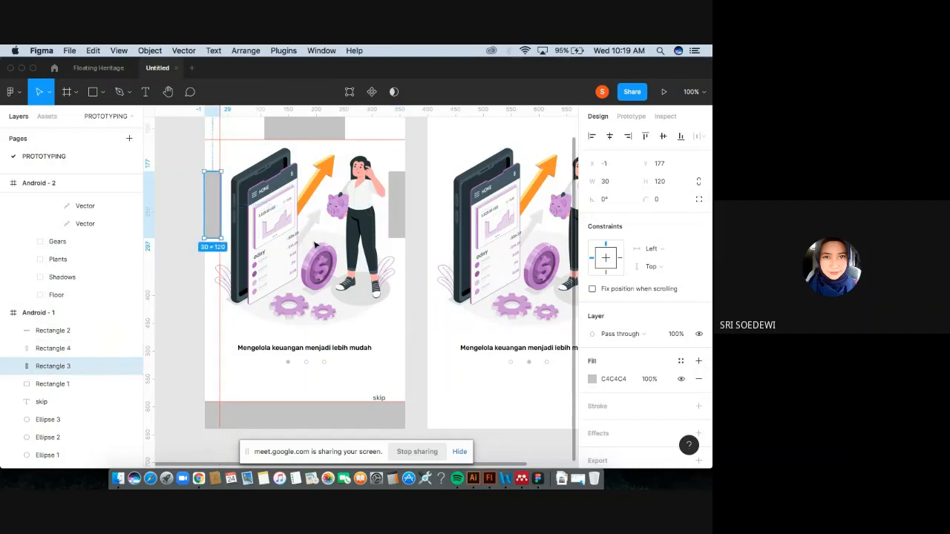
click(608, 182)
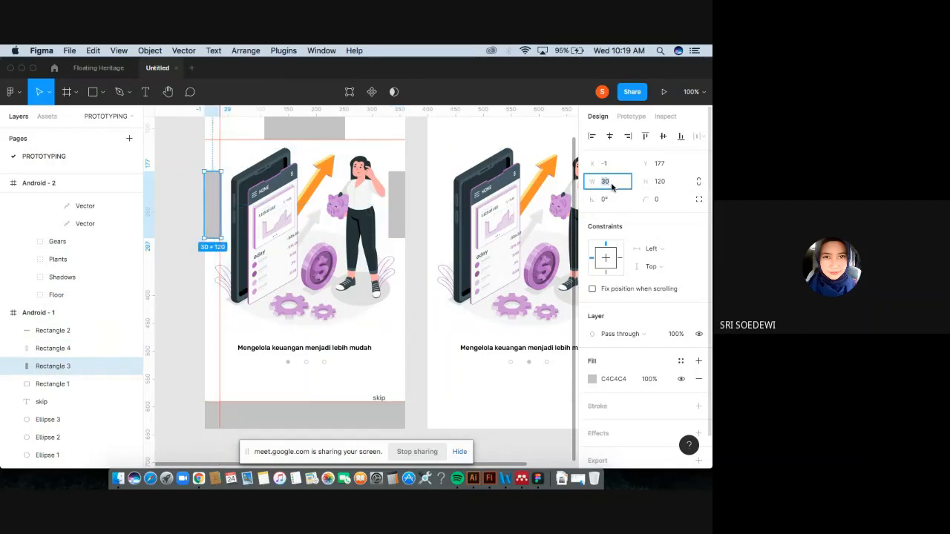
text(20)
key(Return)
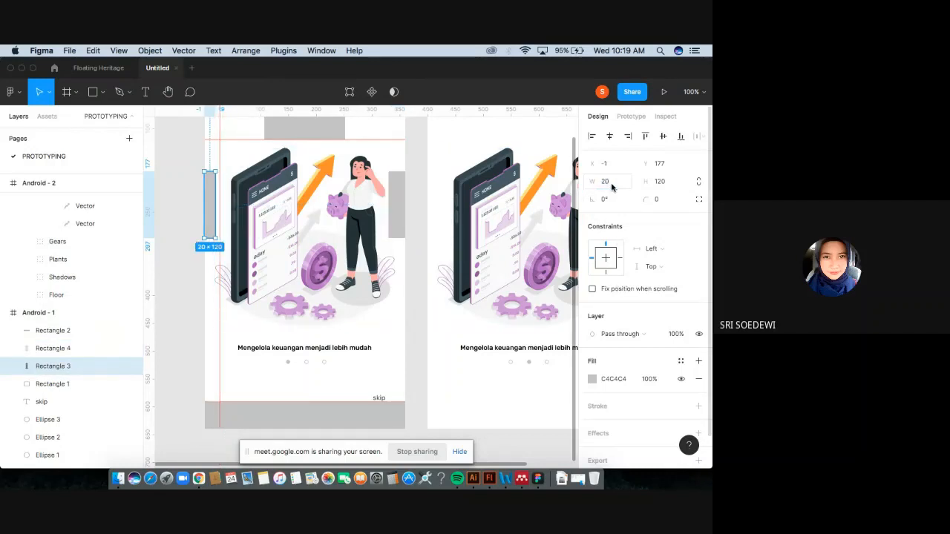
Set the right side rectangle's width to 20.
click(399, 205)
click(609, 186)
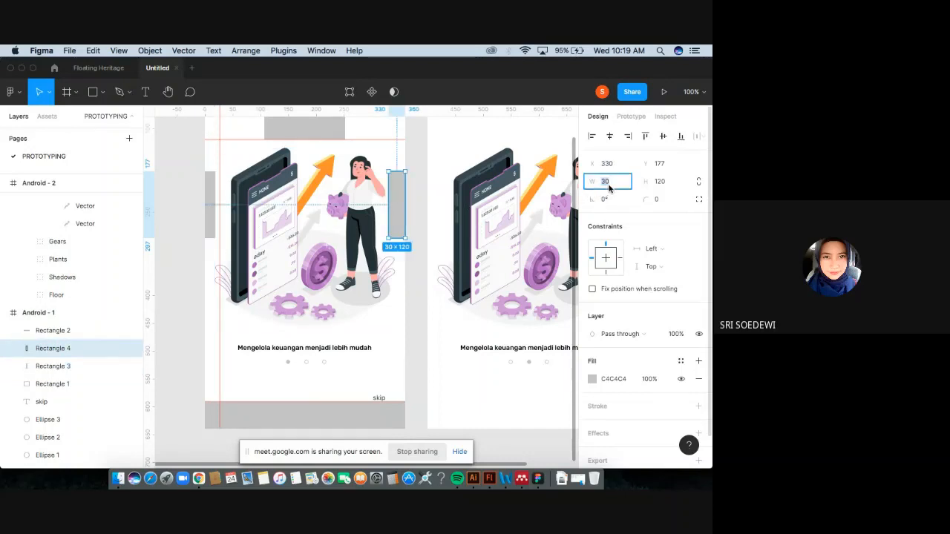
text(20)
key(Return)
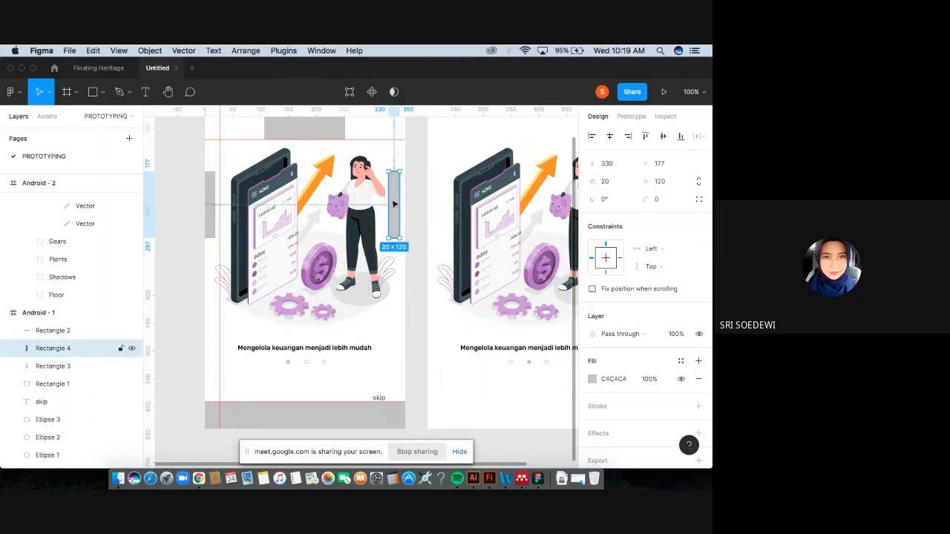
Move the right side rectangle flush to the frame's right edge and add a vertical guide along its inner edge.
drag(393, 203, 400, 204)
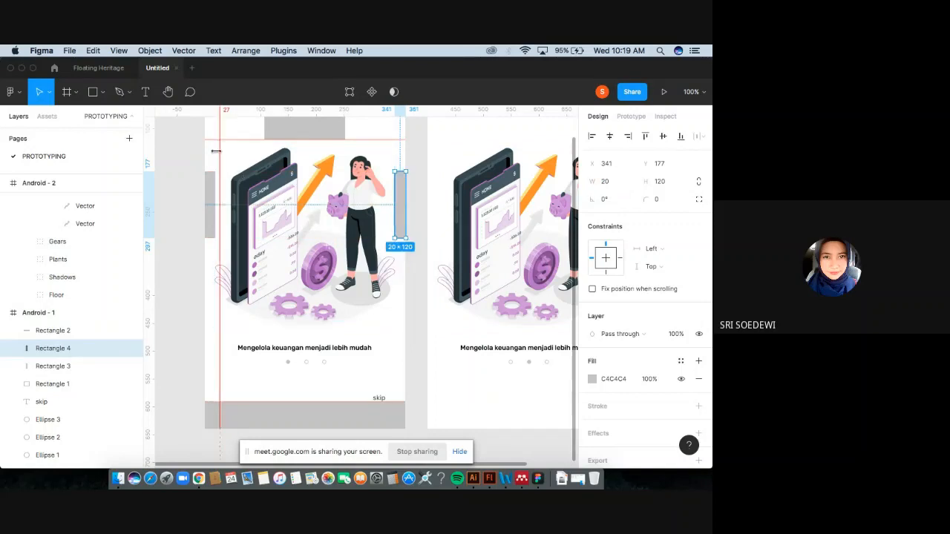
drag(218, 152, 395, 161)
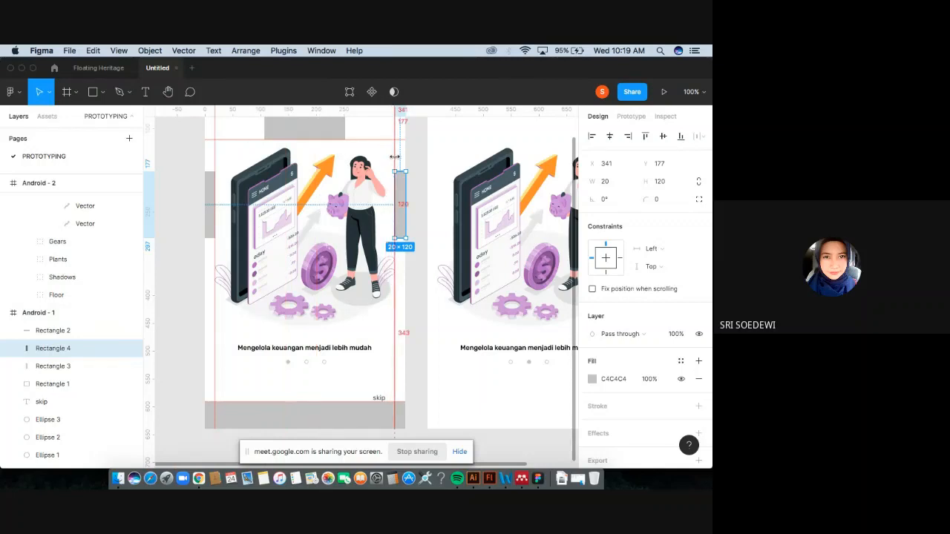
click(420, 195)
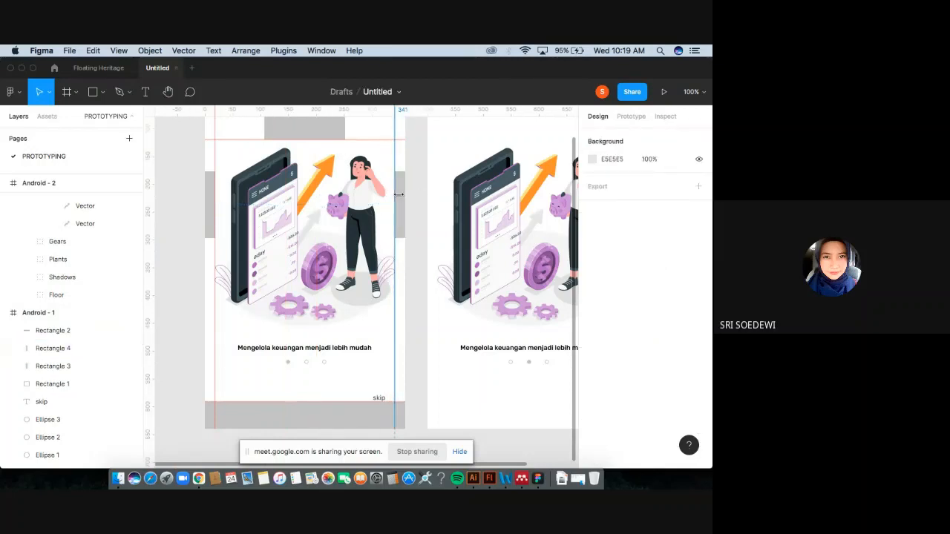
Select all four margin rectangles on the first frame and delete them.
click(402, 199)
shift+click(303, 131)
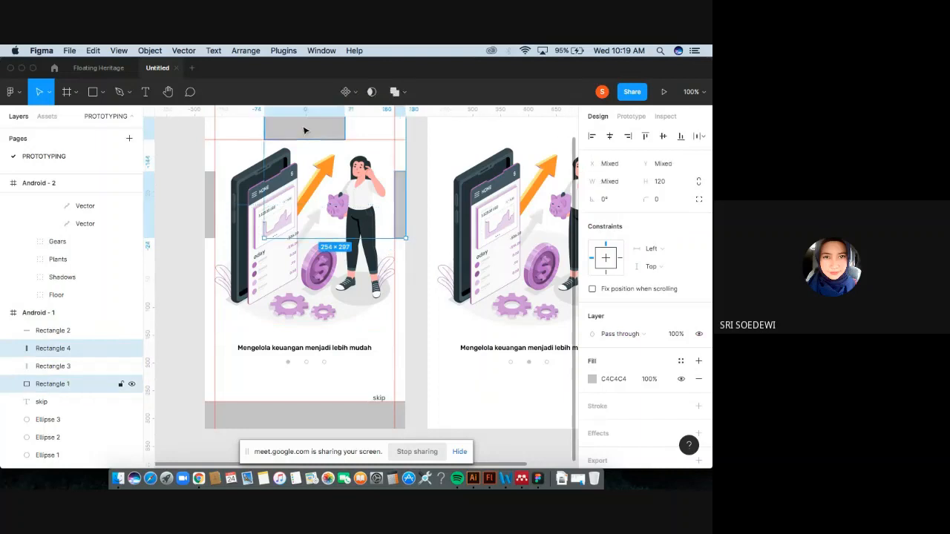
shift+click(210, 193)
shift+click(277, 422)
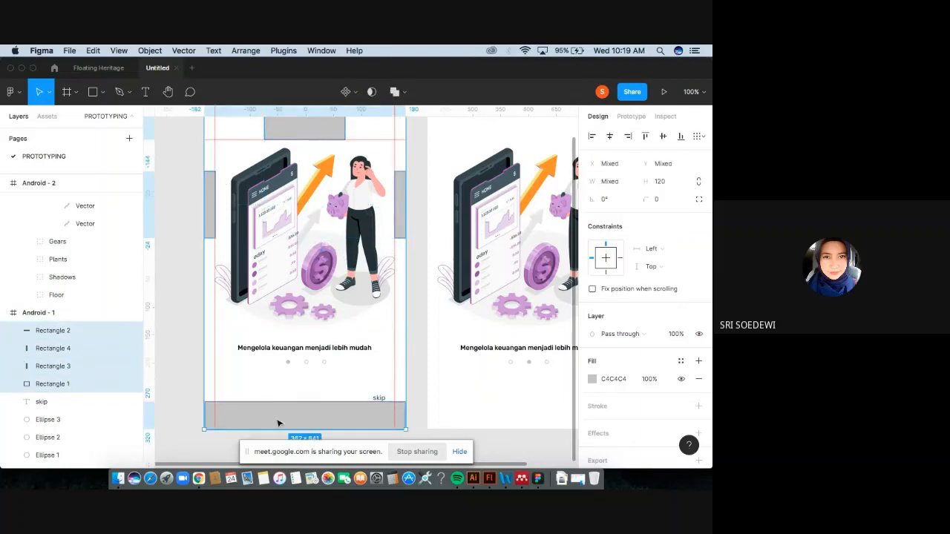
key(Delete)
Move the top horizontal guide up to about 64 from the first frame's top edge.
scroll(367, 405, right, 2)
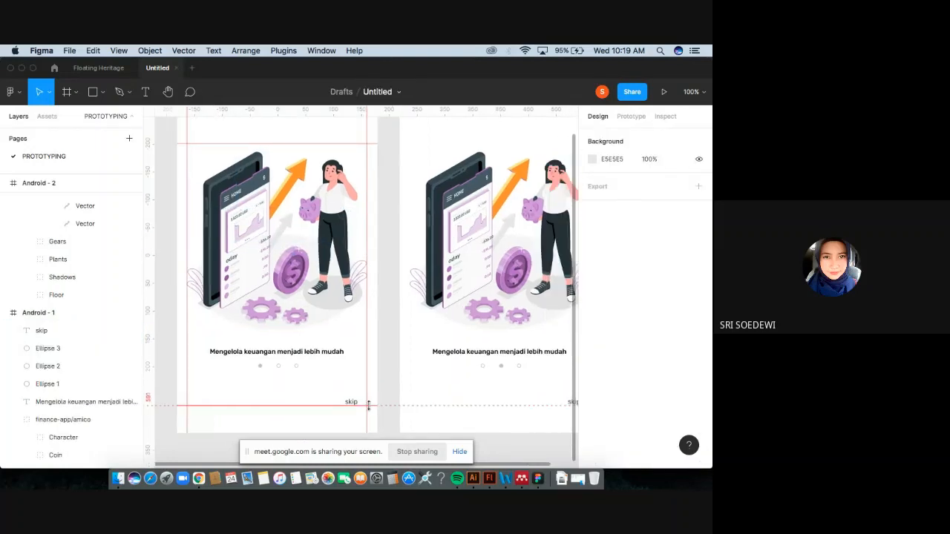
key(super+minus)
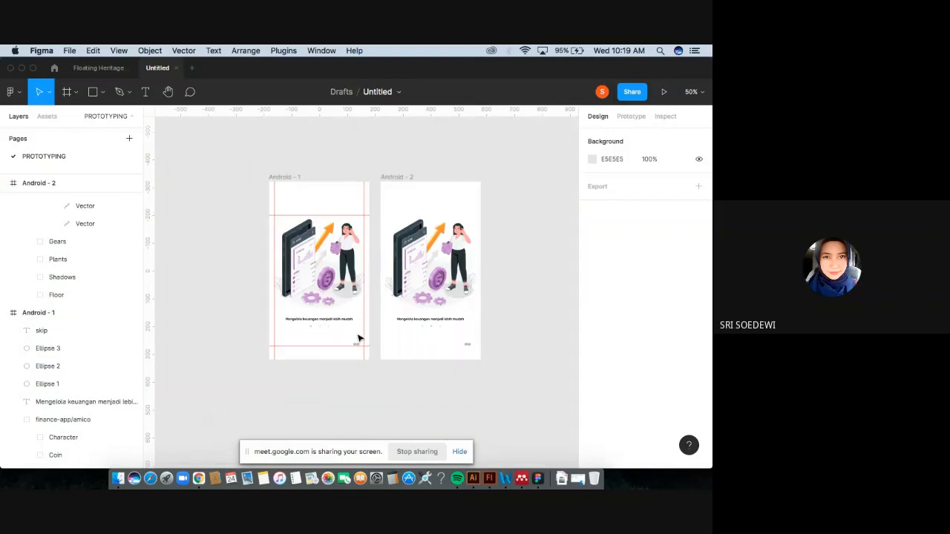
click(302, 267)
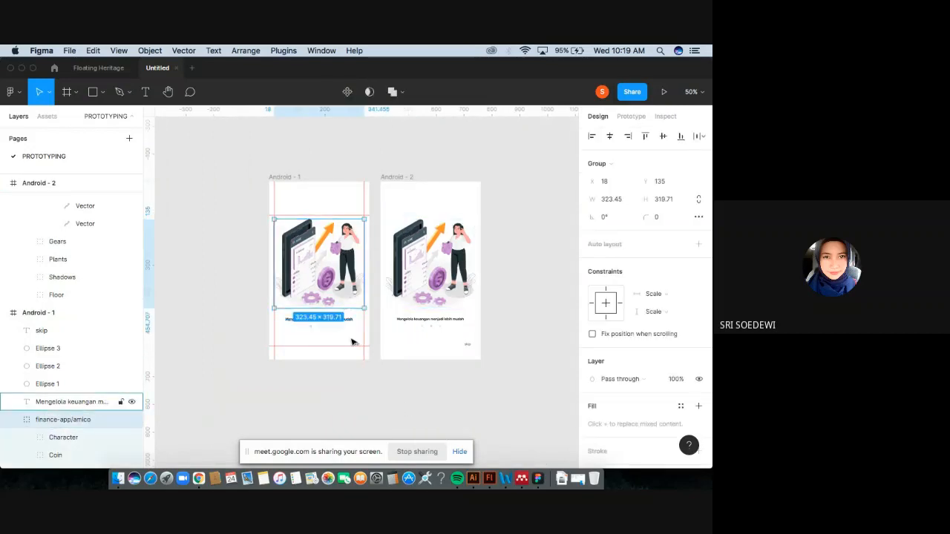
click(348, 388)
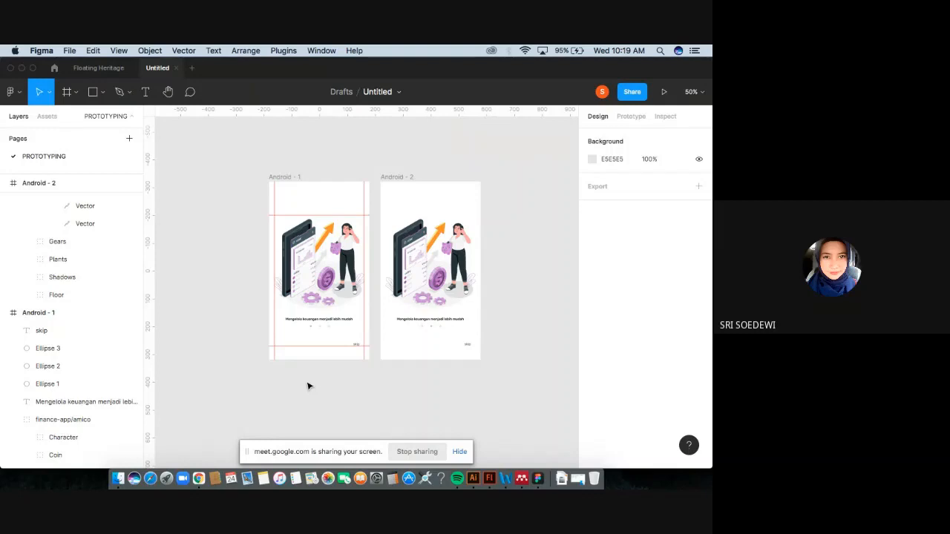
key(shift+0)
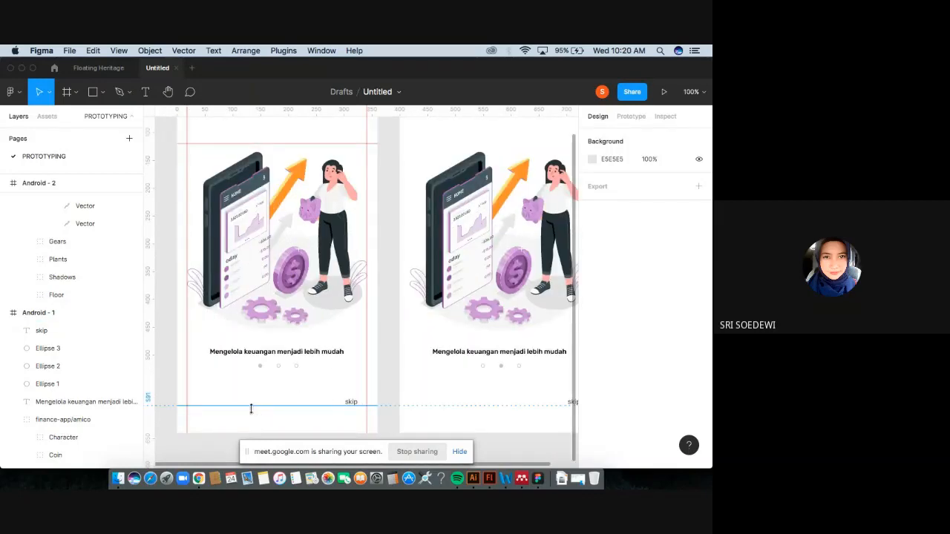
scroll(259, 360, up, 3)
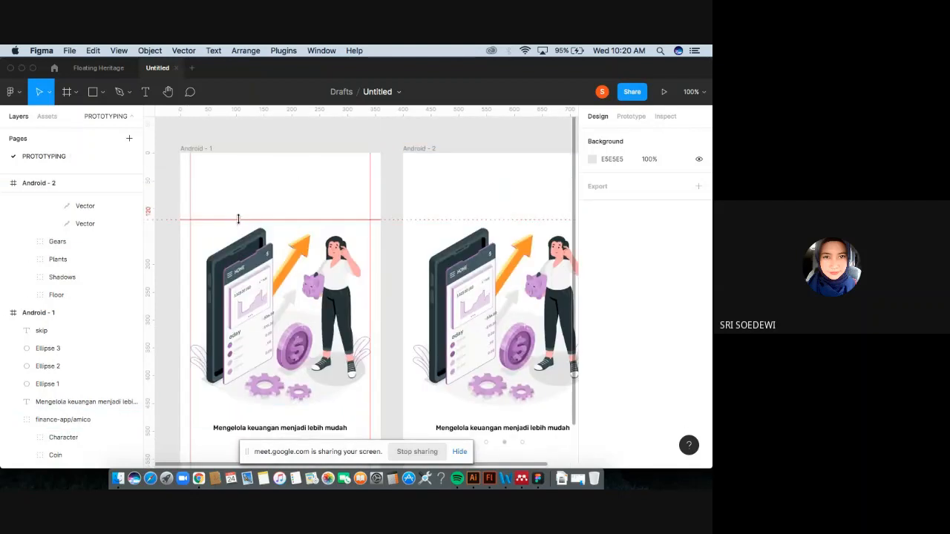
click(102, 93)
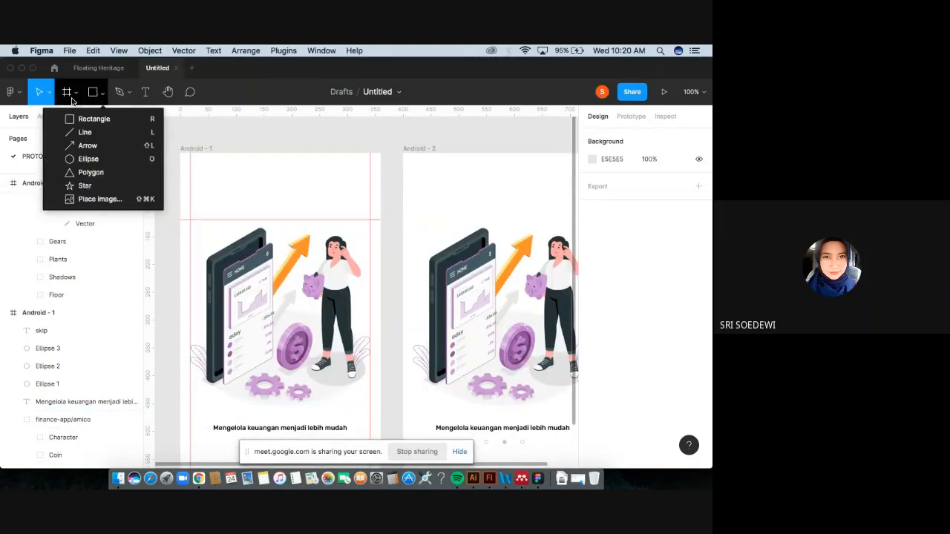
click(253, 220)
drag(261, 219, 260, 189)
scroll(308, 209, down, 2)
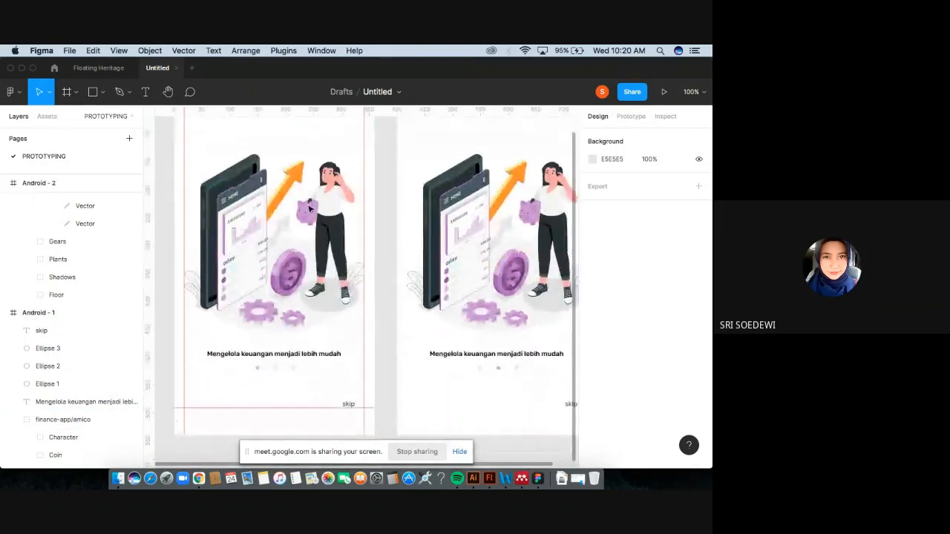
key(super+minus)
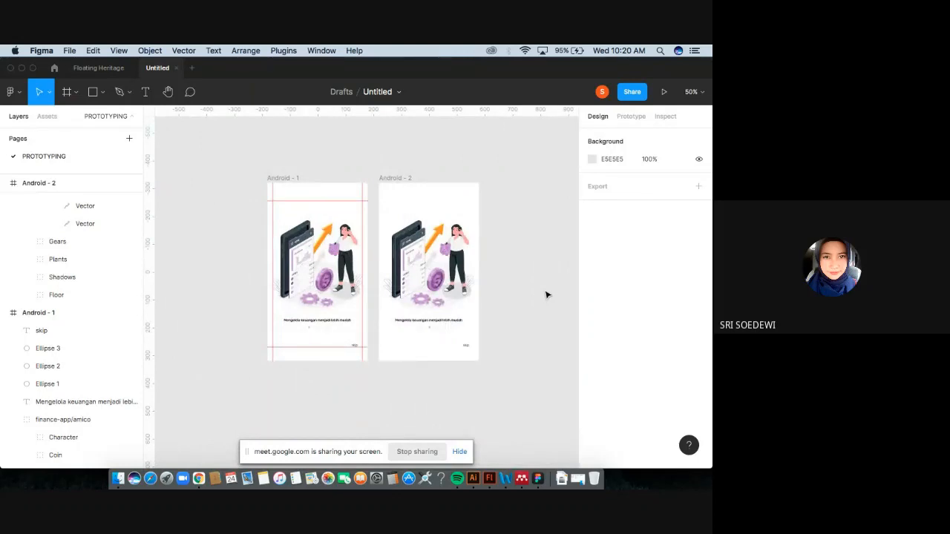
key(super+plus)
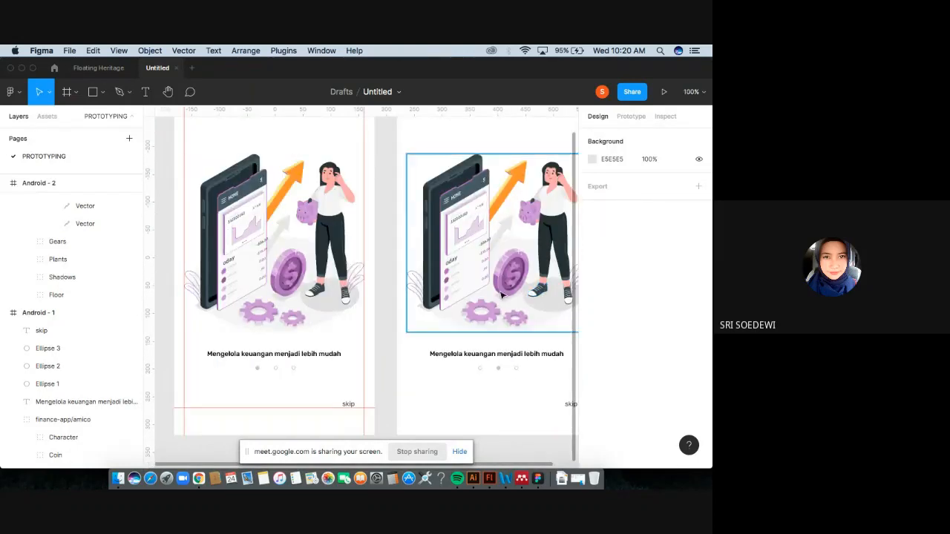
scroll(385, 288, up, 2)
scroll(386, 289, up, 1)
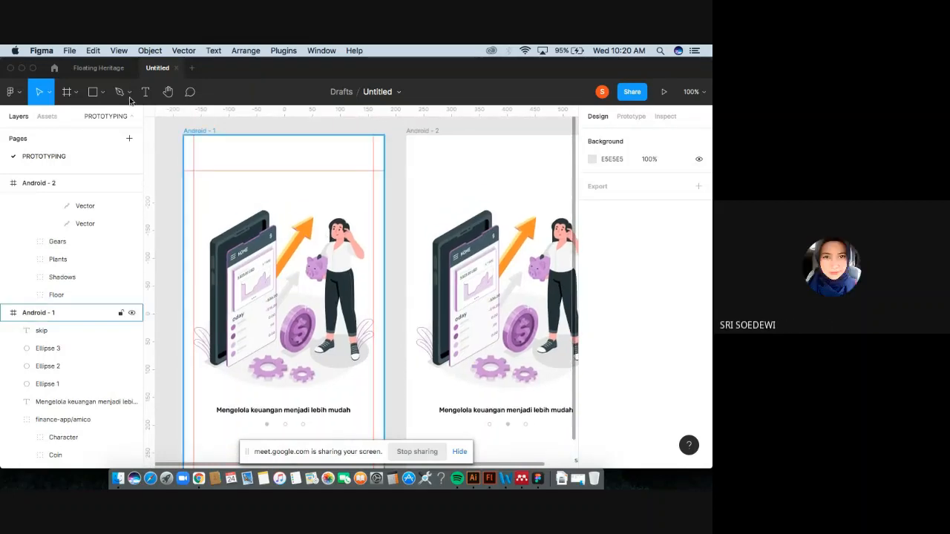
Draw a rectangle about 78 × 64 at the top of the first frame, then delete it.
click(99, 94)
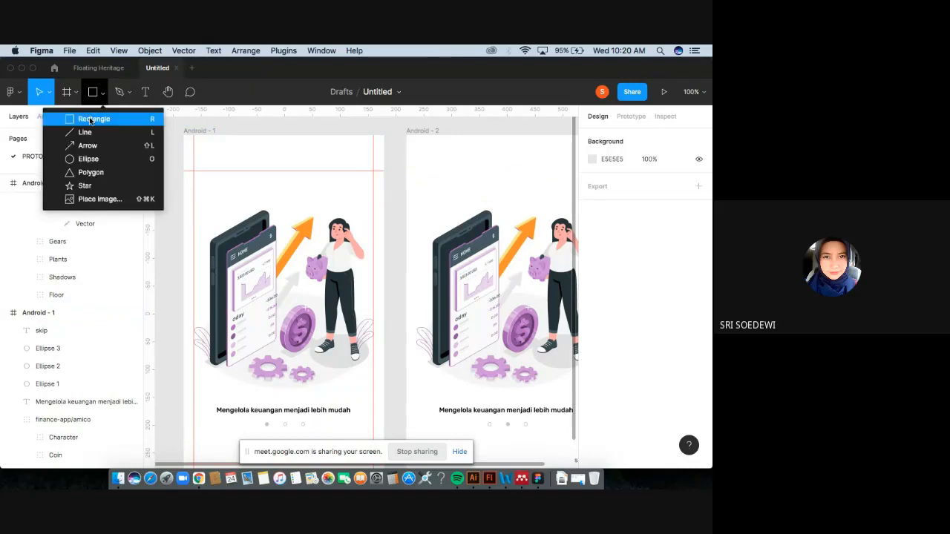
click(242, 141)
click(99, 92)
click(261, 151)
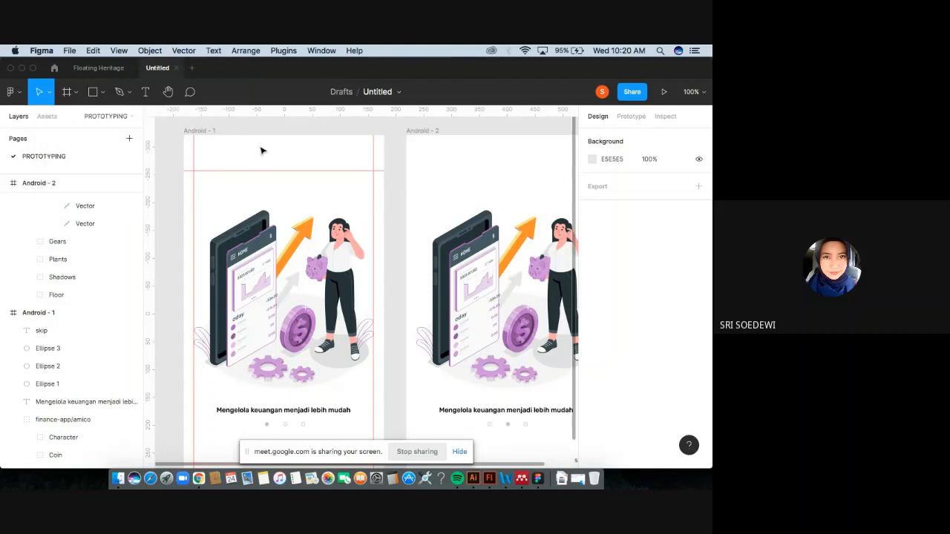
click(102, 93)
click(118, 121)
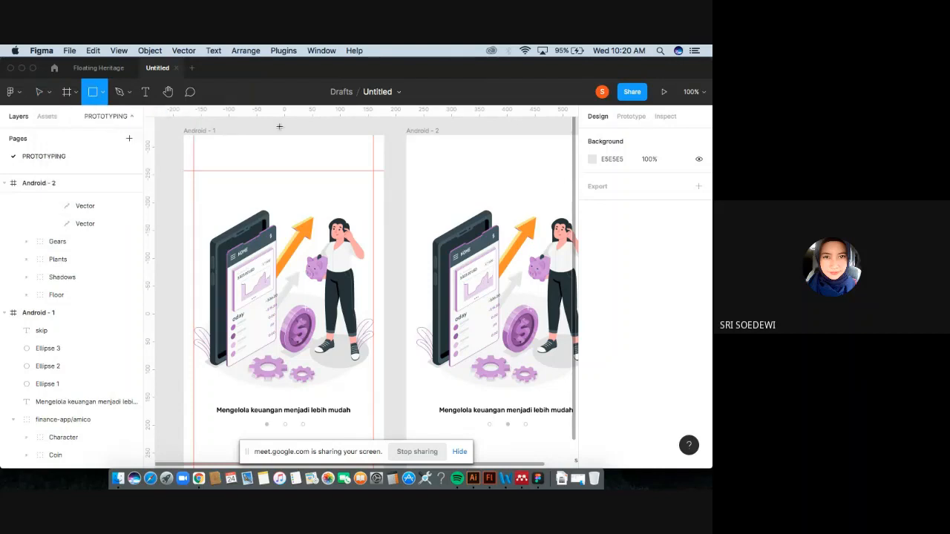
drag(271, 135, 315, 170)
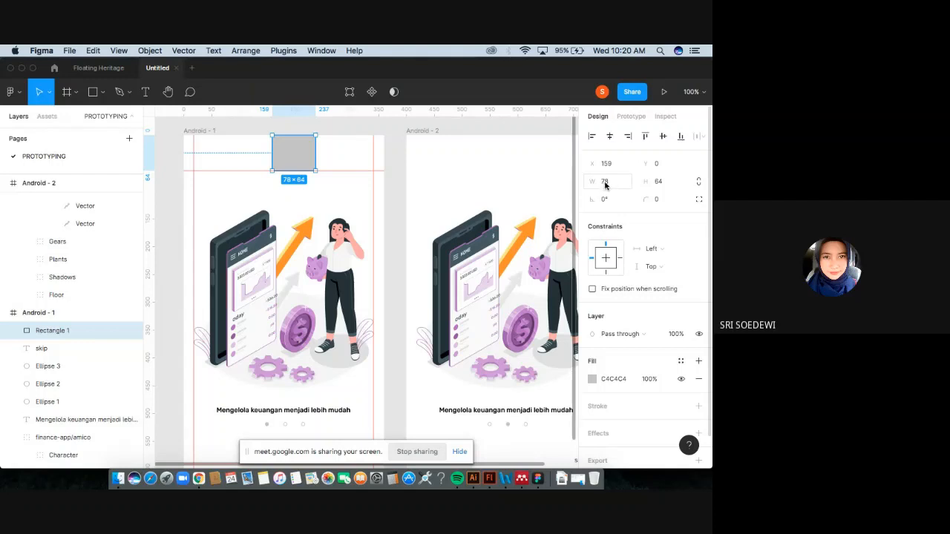
click(661, 182)
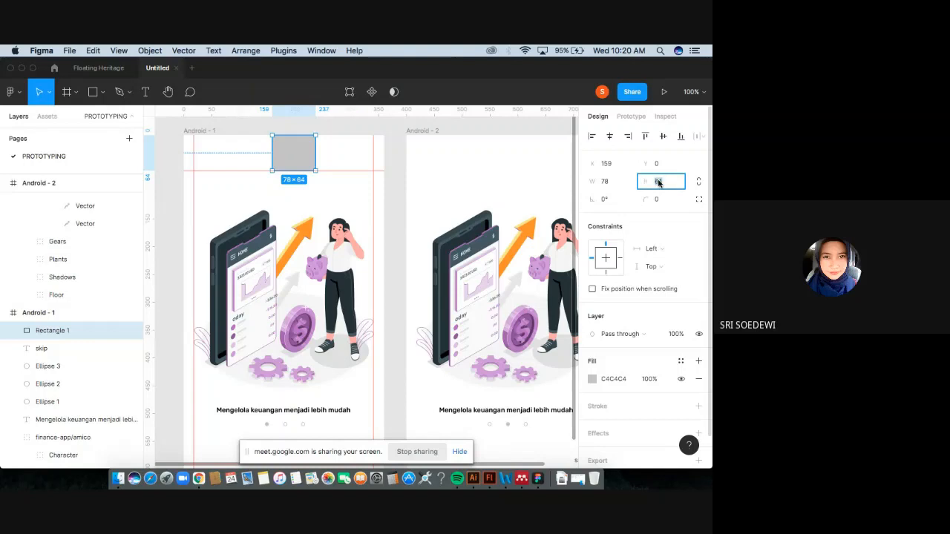
click(296, 149)
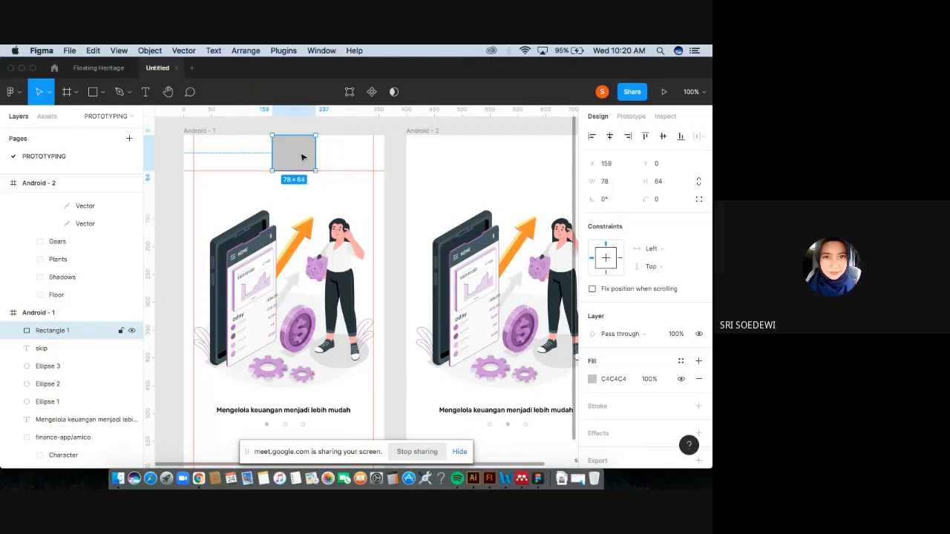
key(Delete)
scroll(302, 158, down, 2)
scroll(302, 158, right, 2)
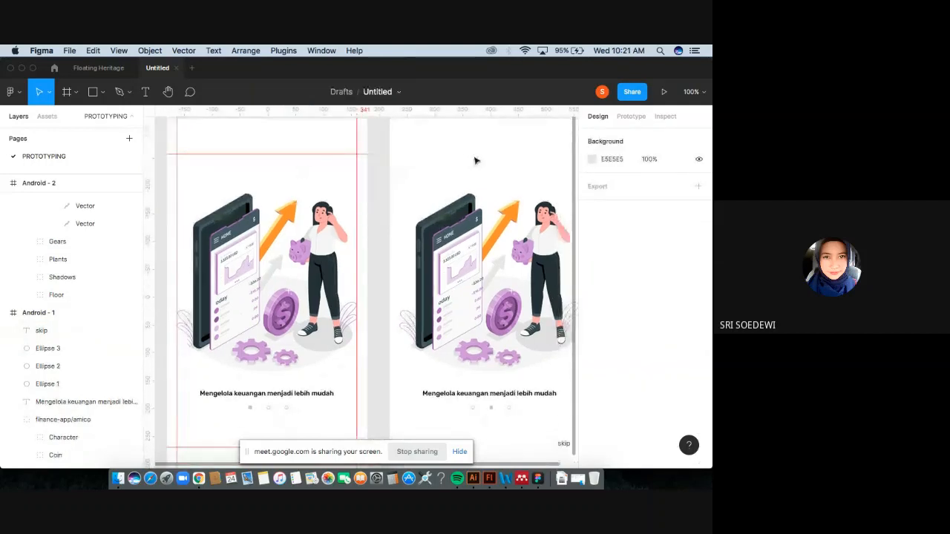
key(minus)
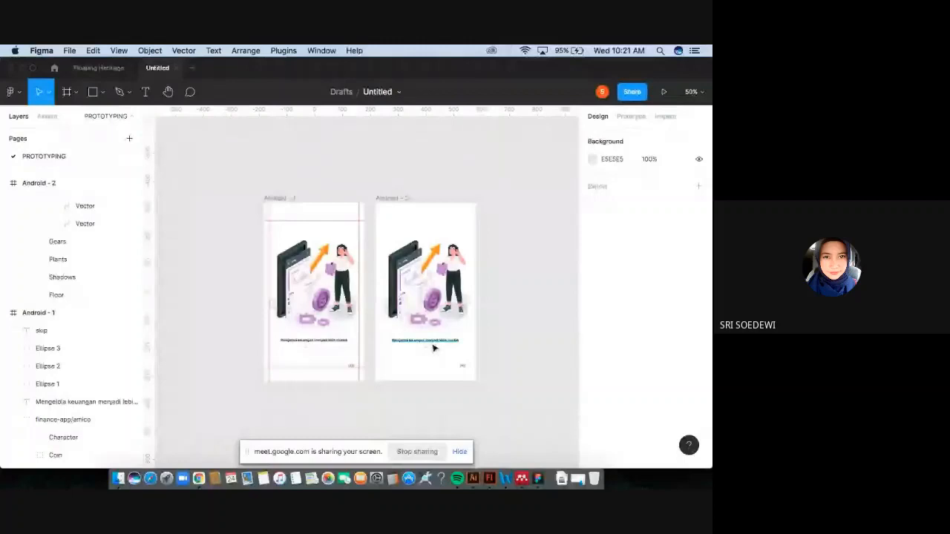